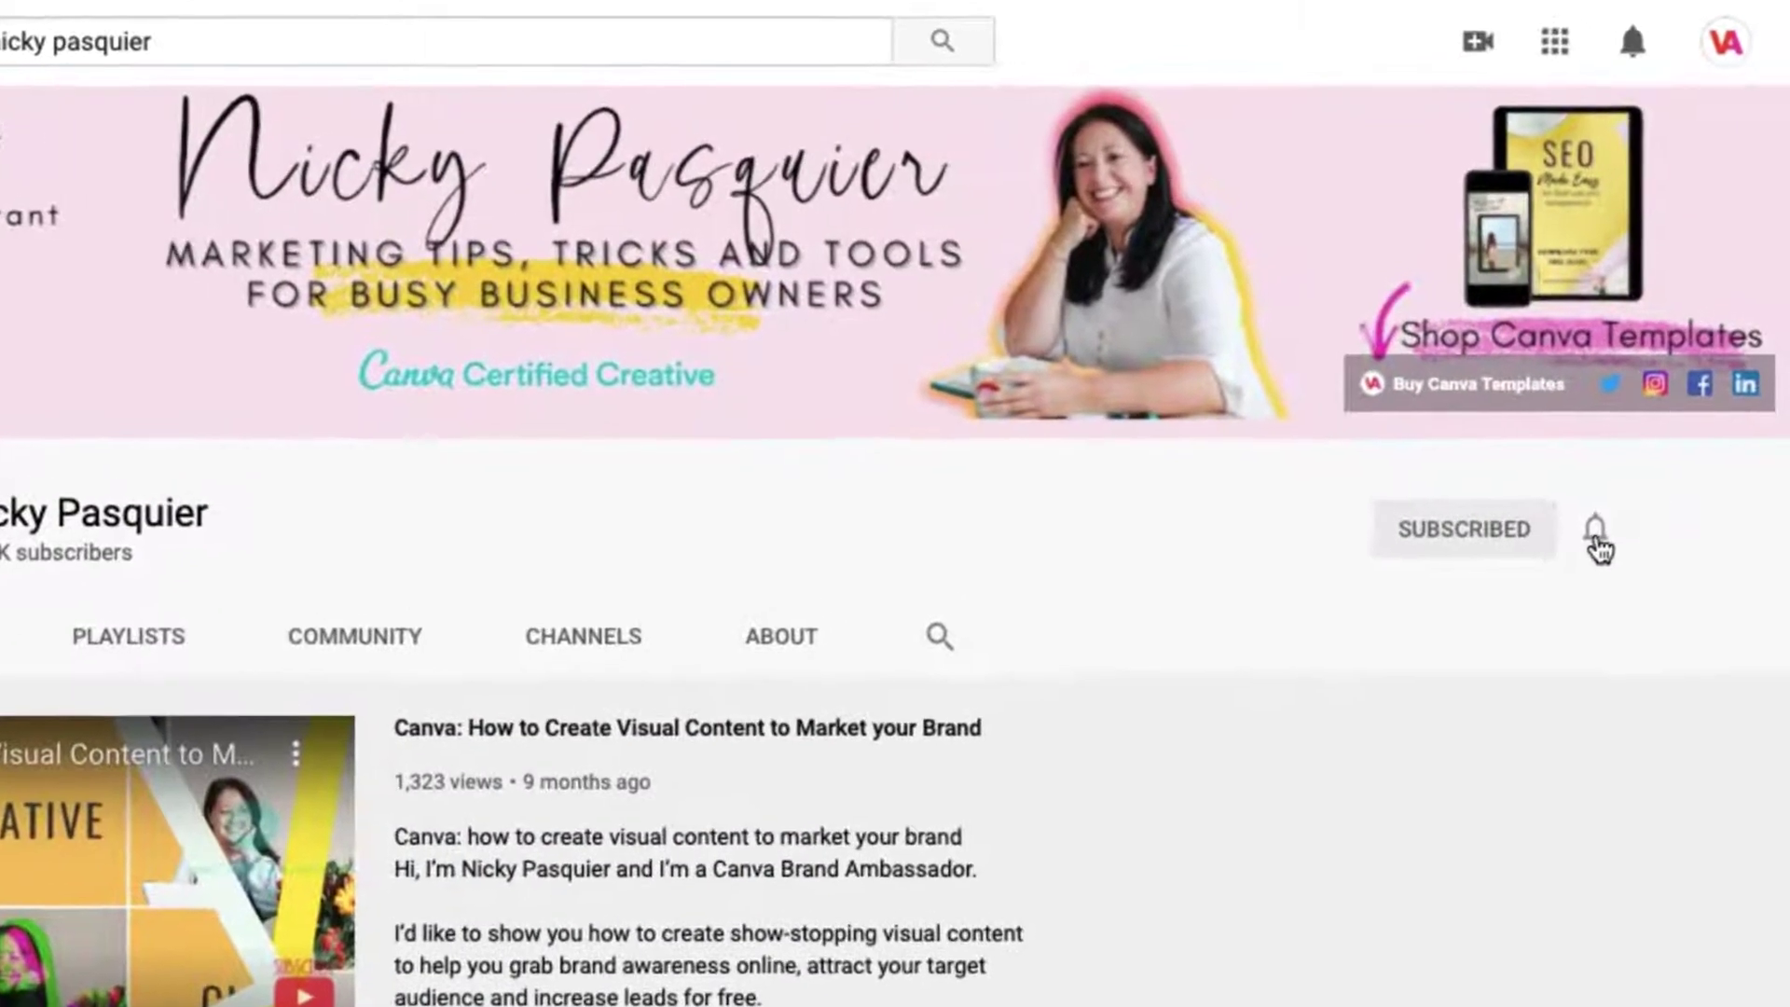
Step: Set the YouTube channel's notification bell to All for every new upload
left_click(1596, 539)
left_click(1460, 608)
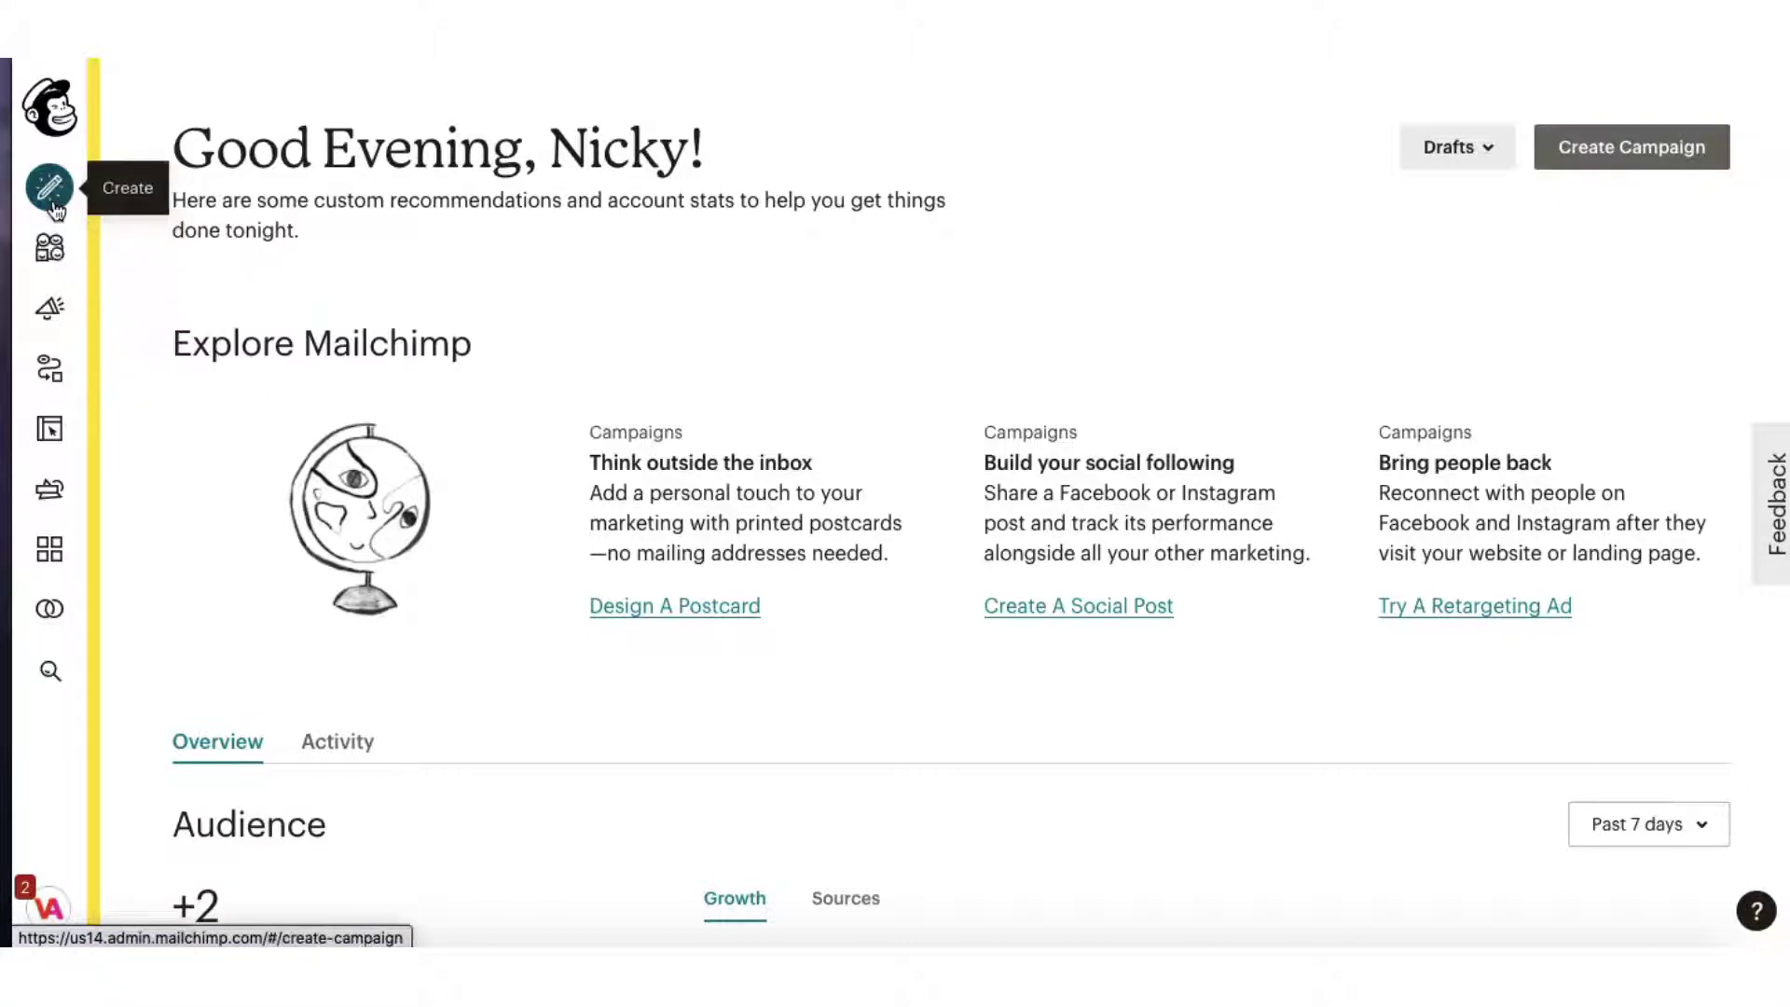
Step: Open Campaigns > Email templates and look over the Create Template layouts and themes
left_click(52, 310)
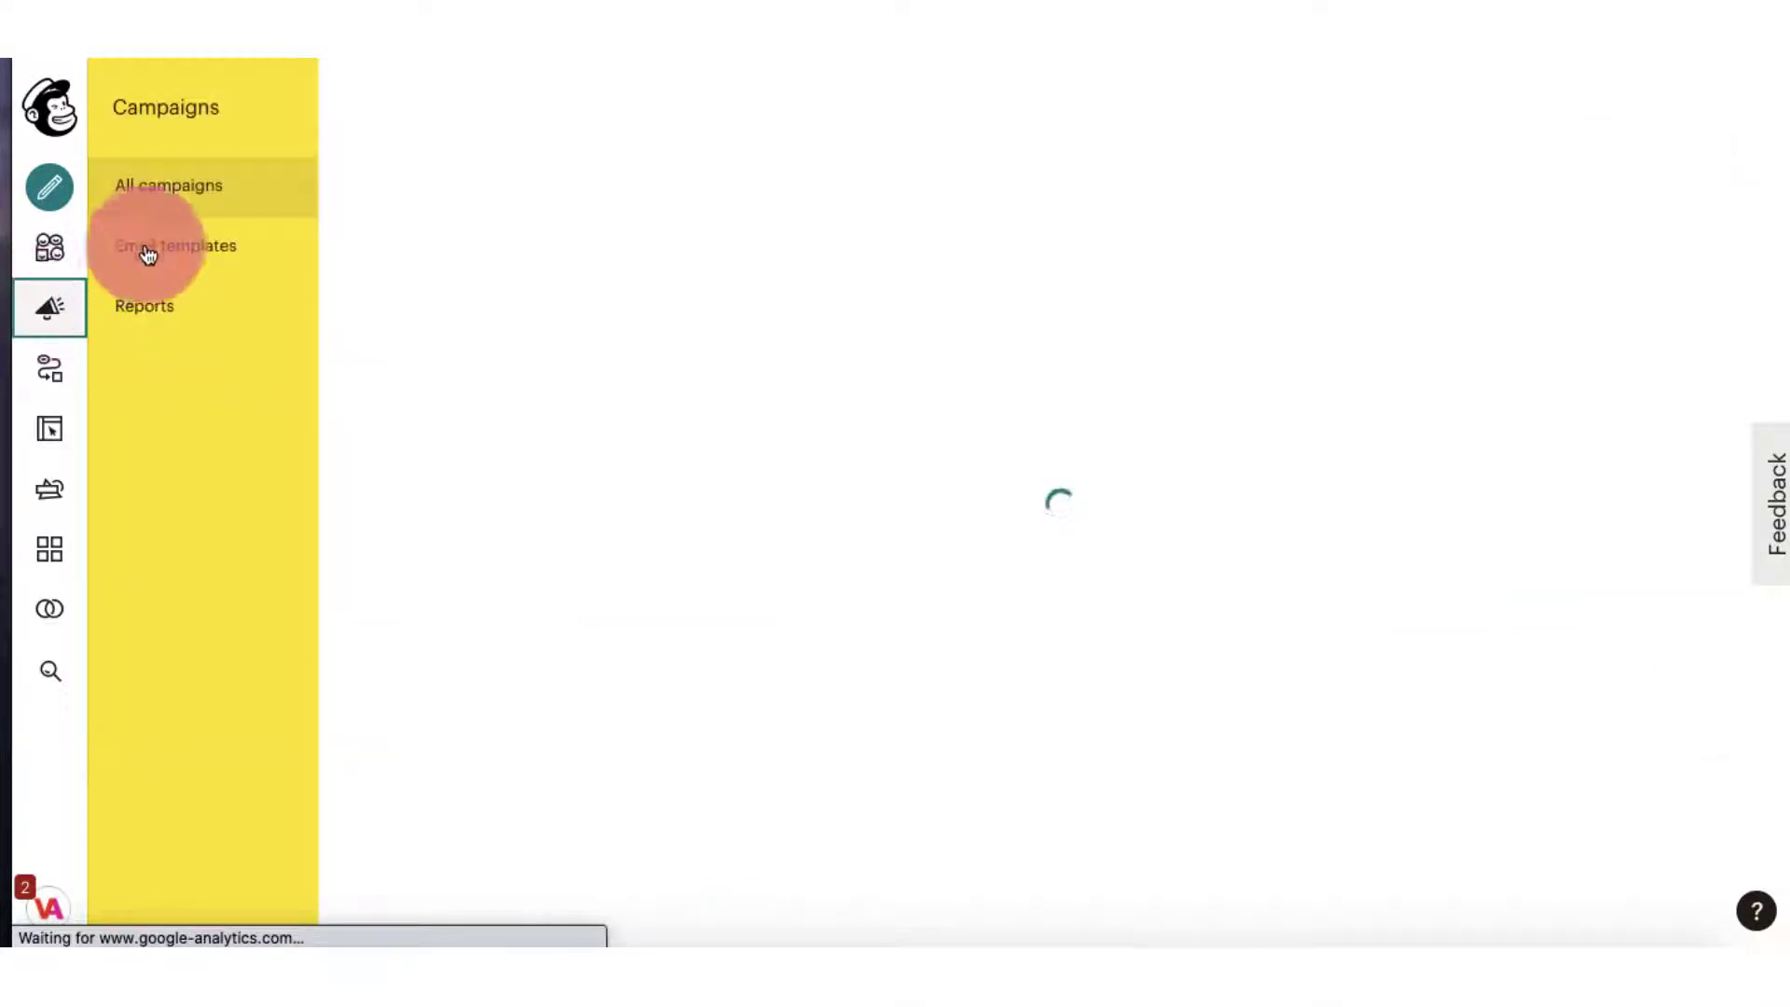
left_click(217, 253)
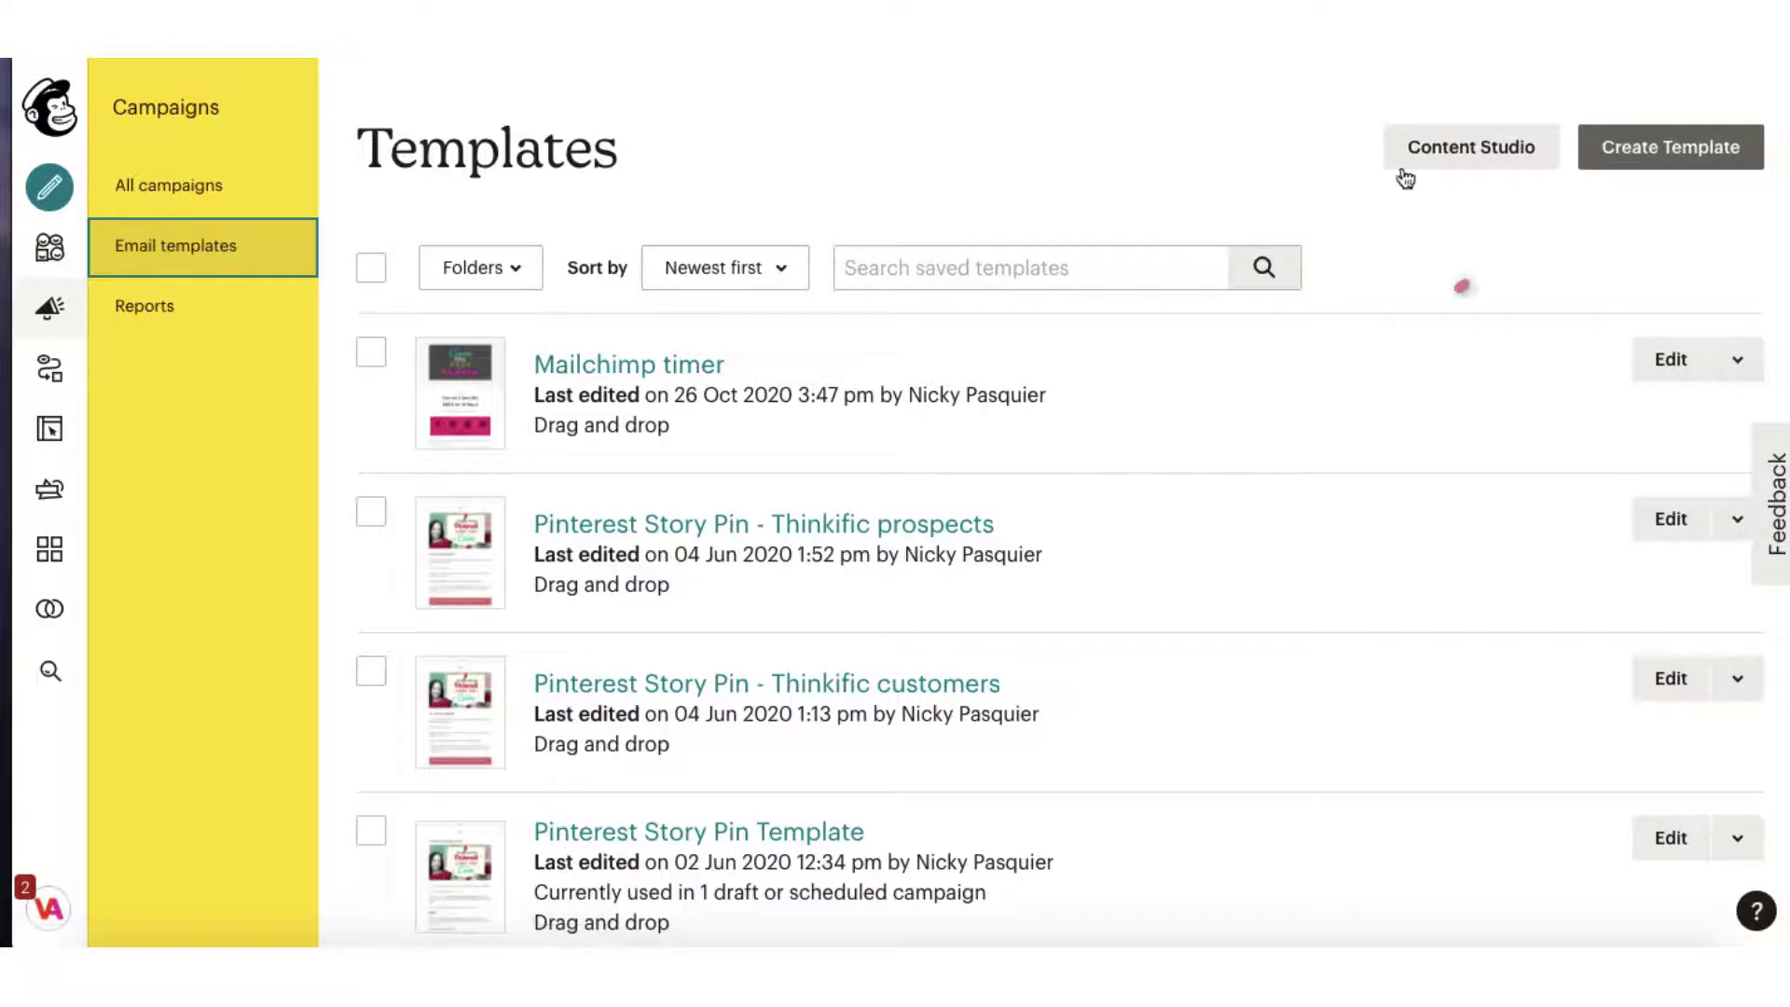
left_click(1632, 161)
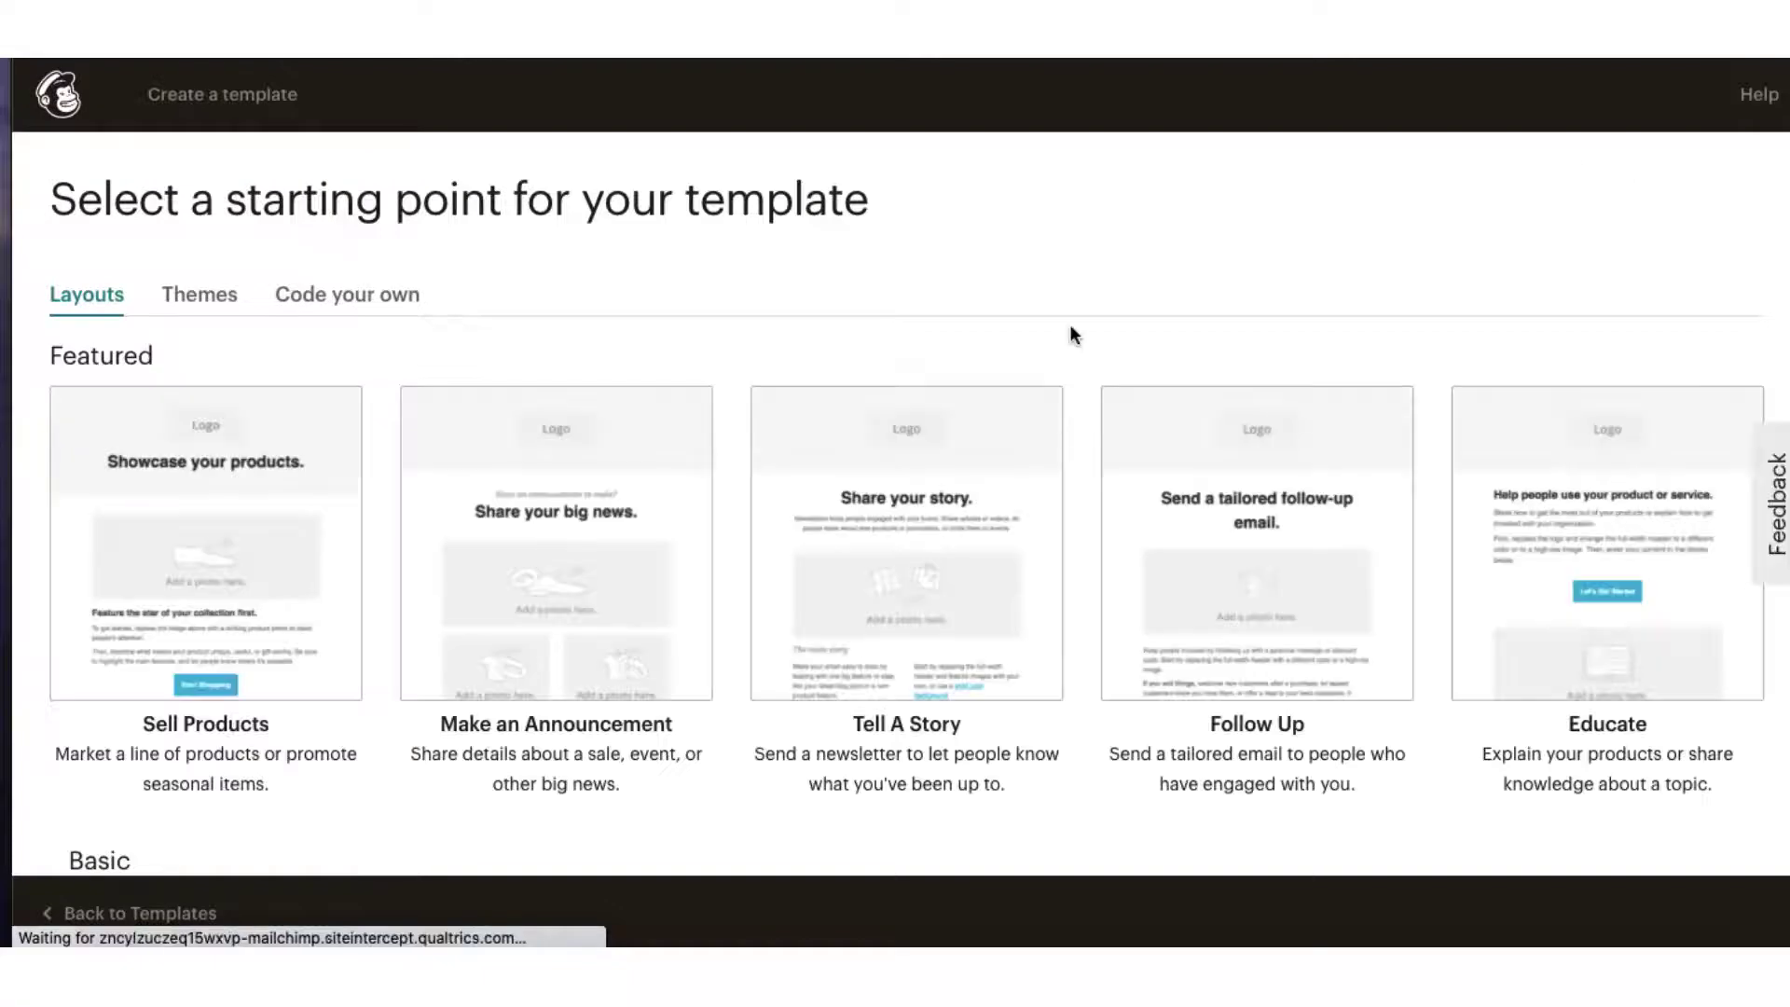
scroll(1073, 334, "down", 4)
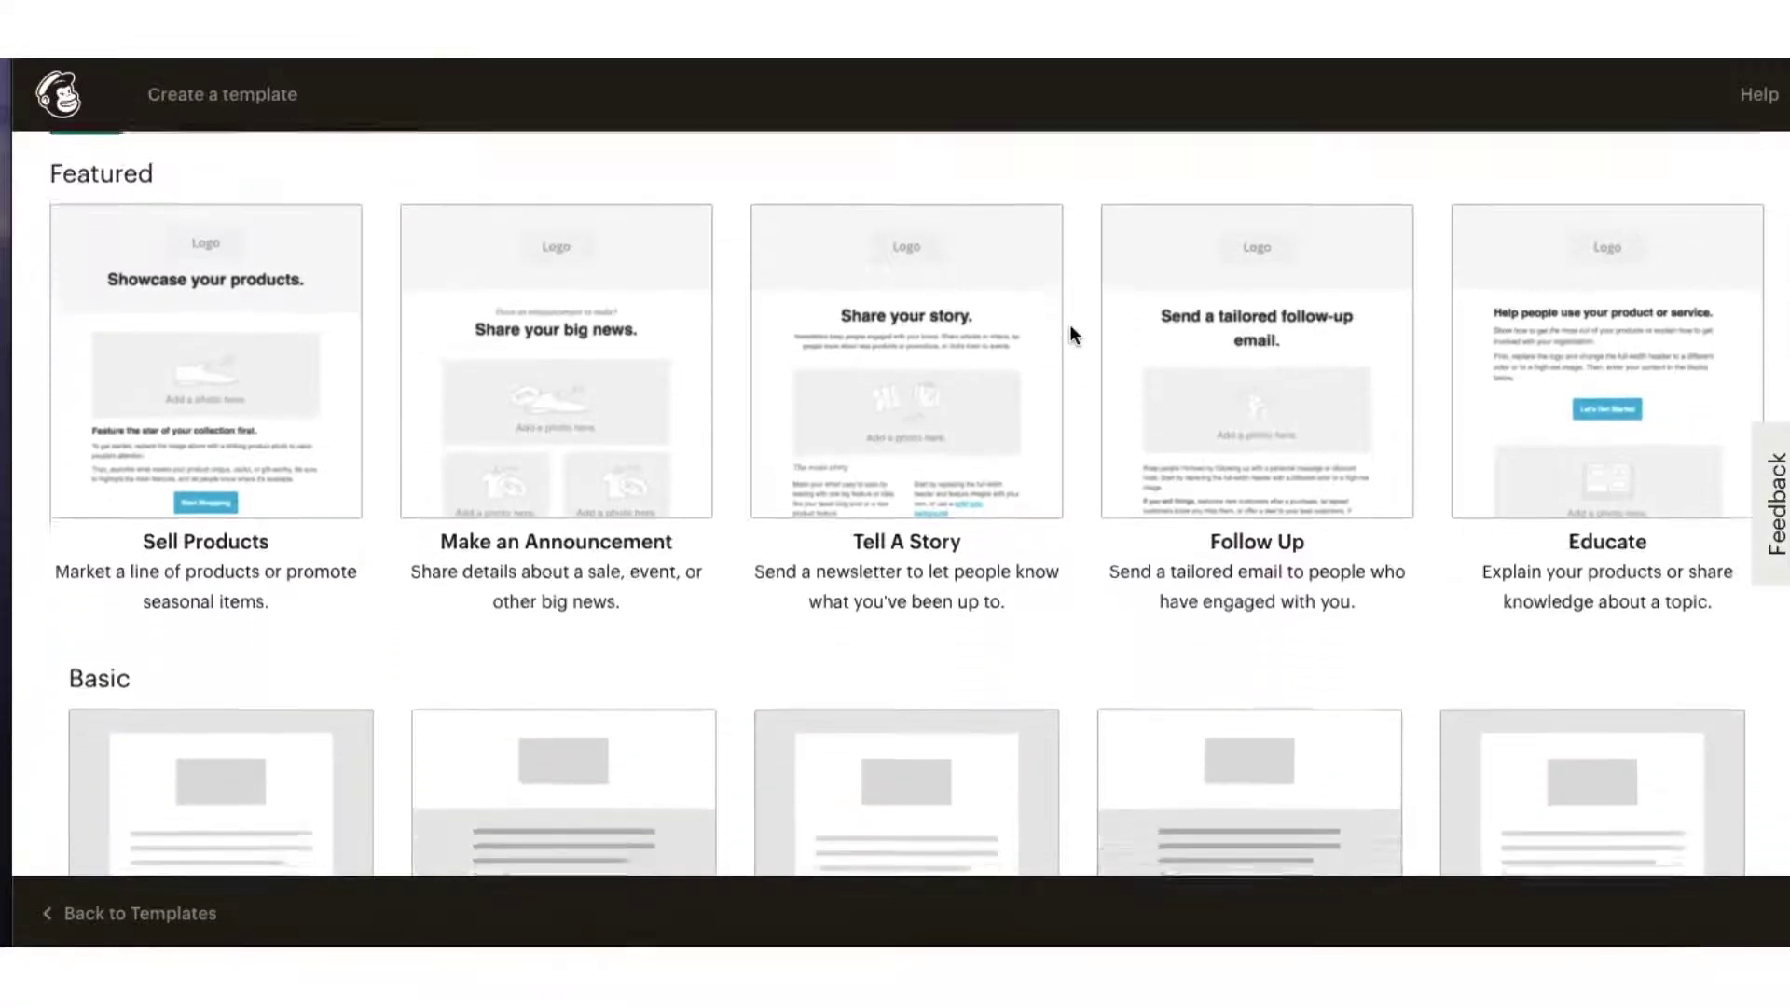
scroll(1072, 334, "up", 4)
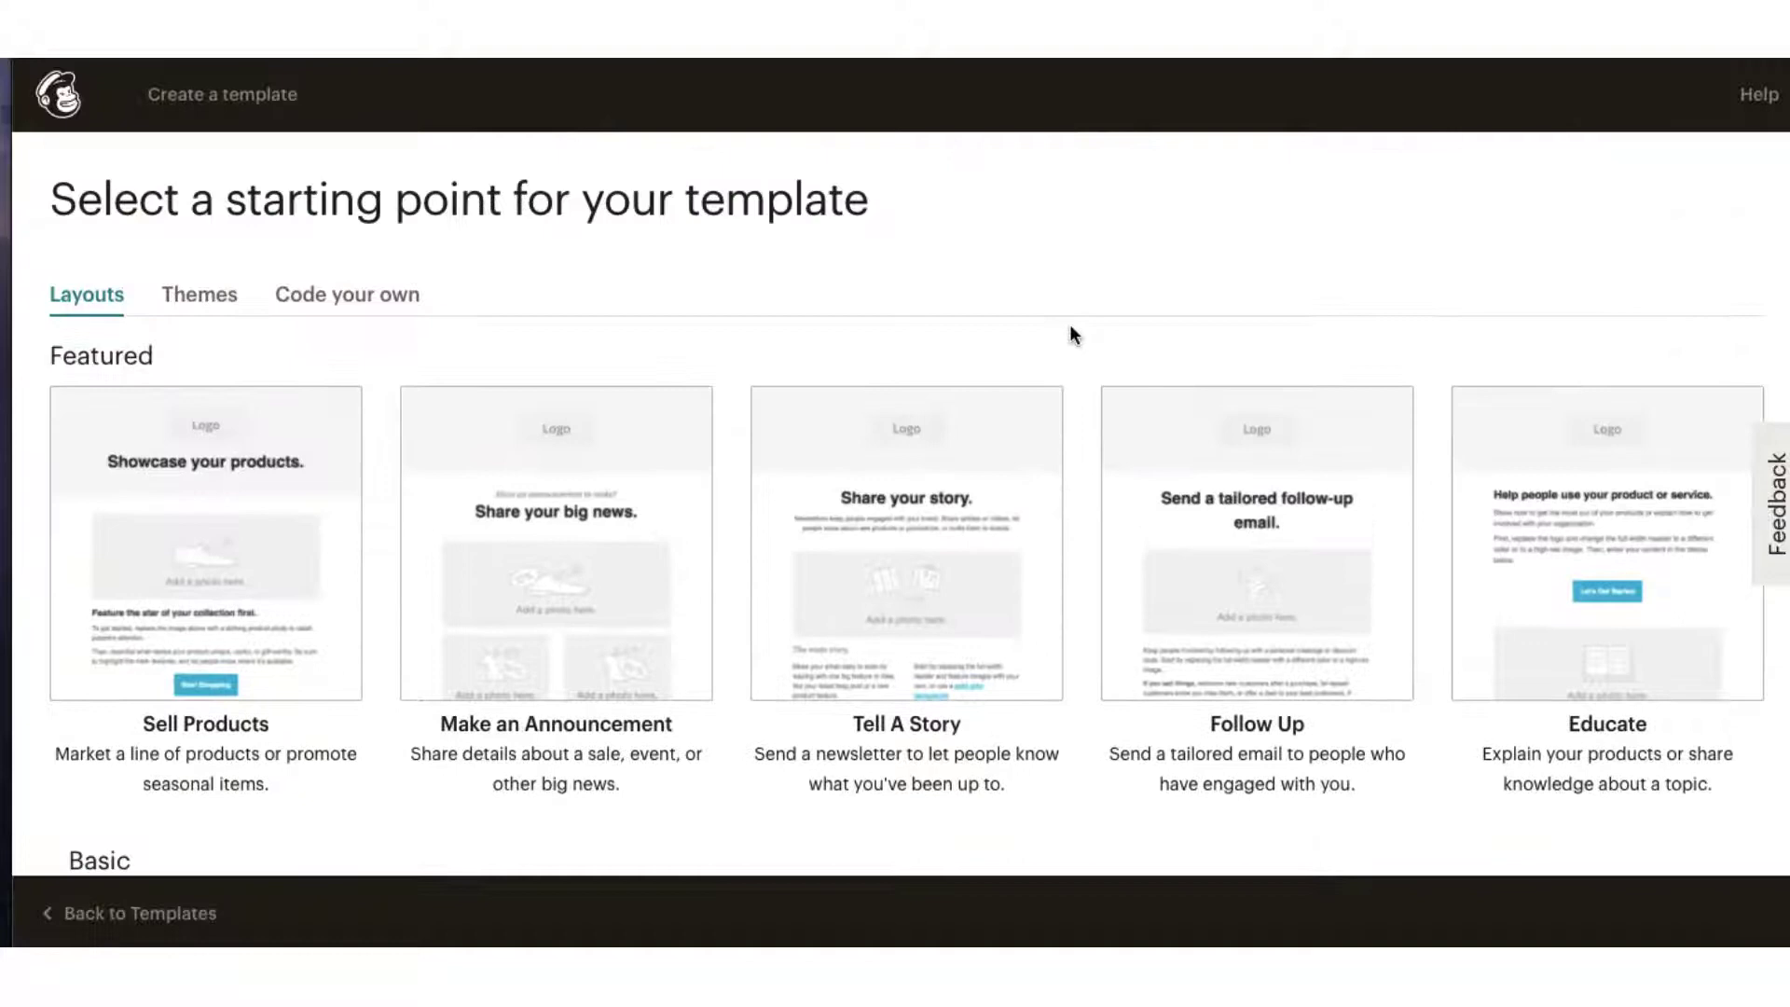
left_click(207, 306)
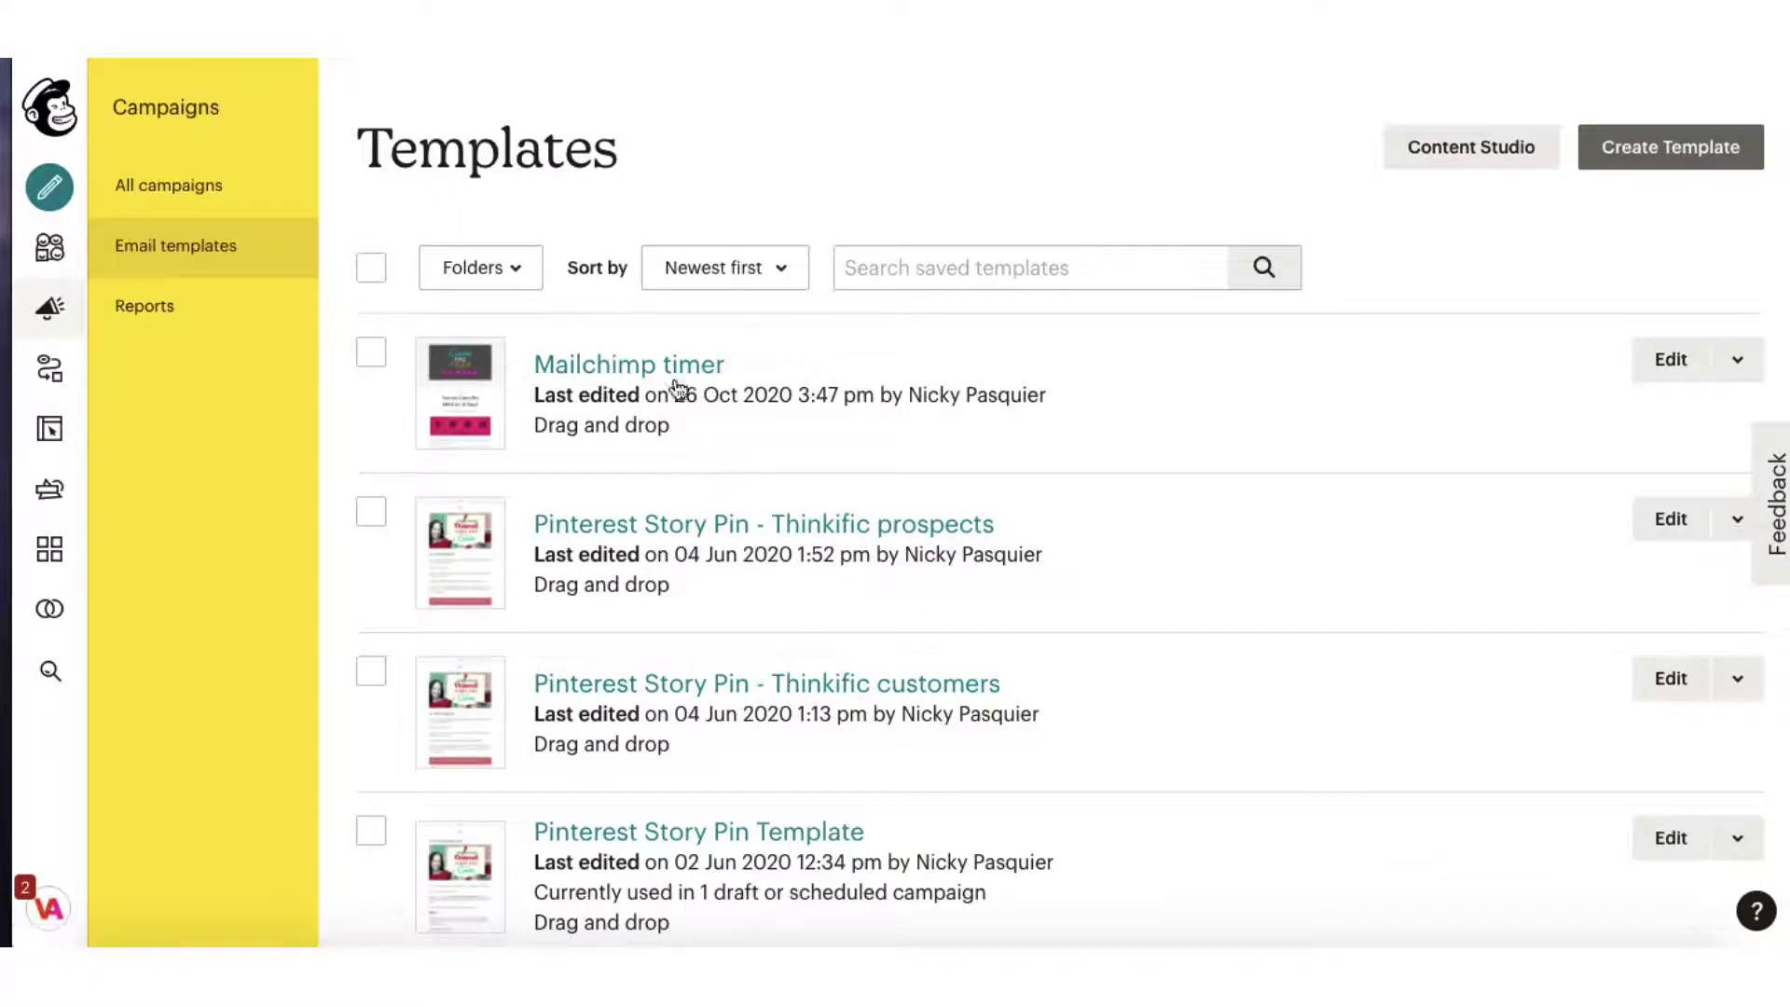
Step: Open the 'Mailchimp timer' template and scroll through its email preview
left_click(640, 366)
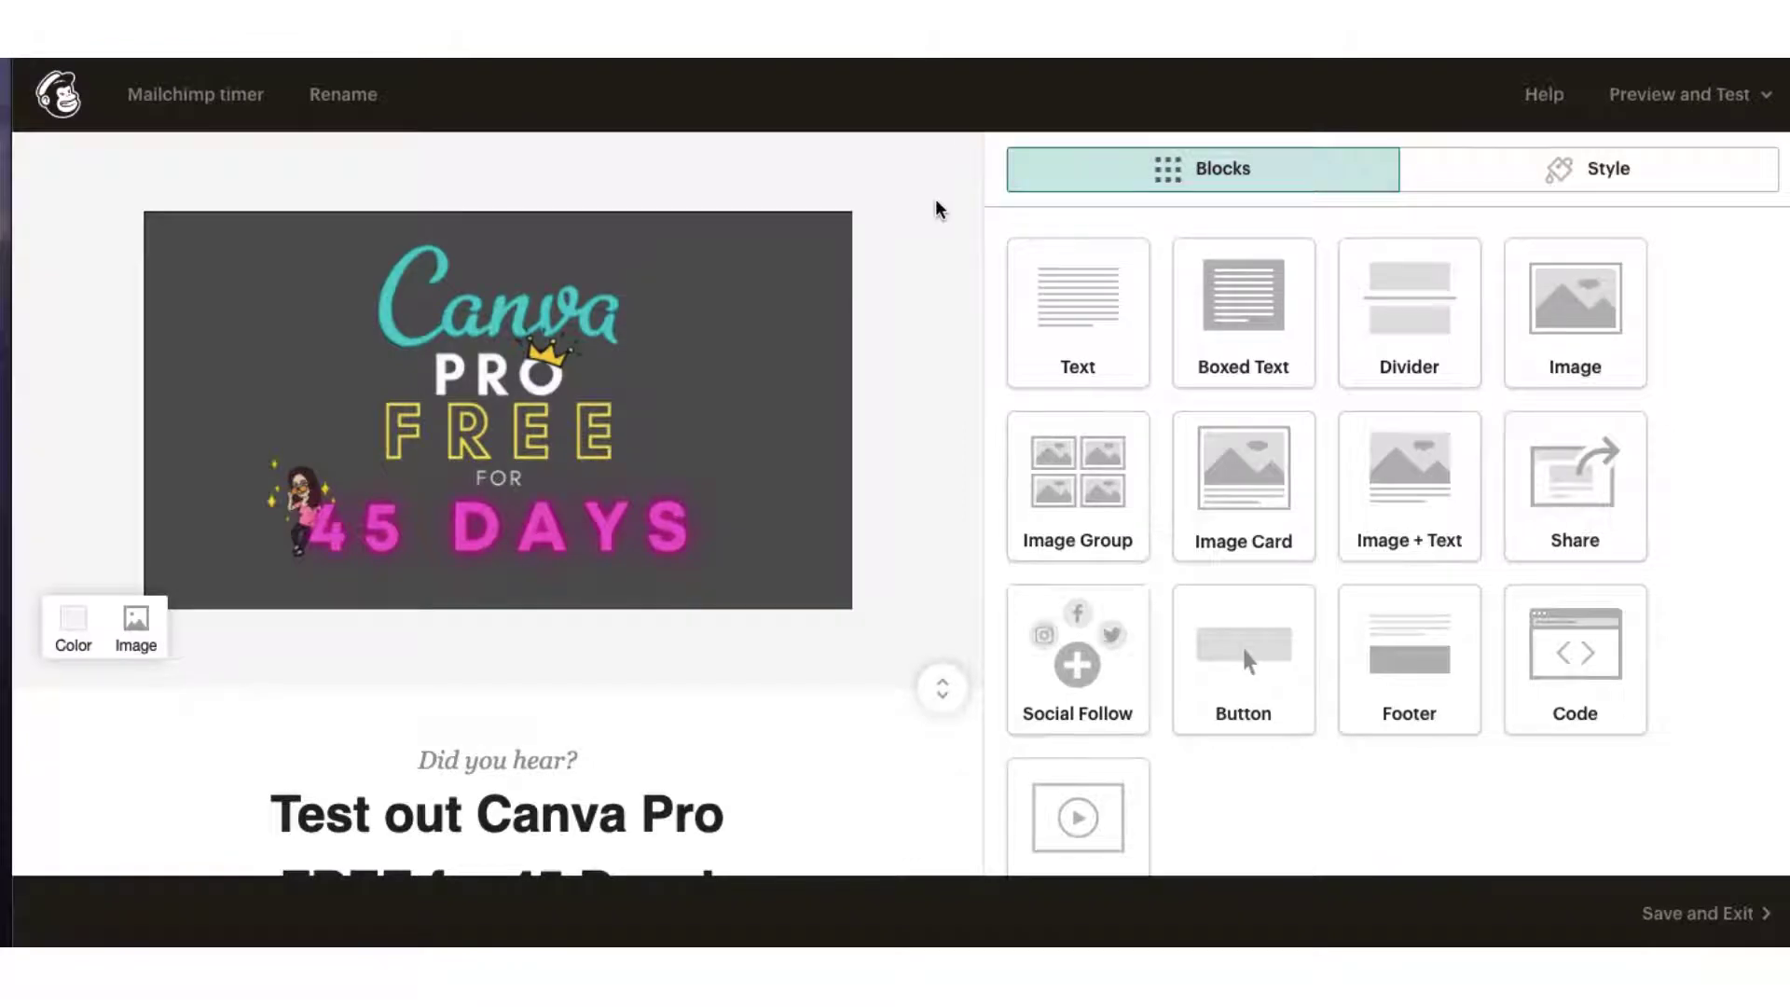
scroll(940, 209, "down", 2)
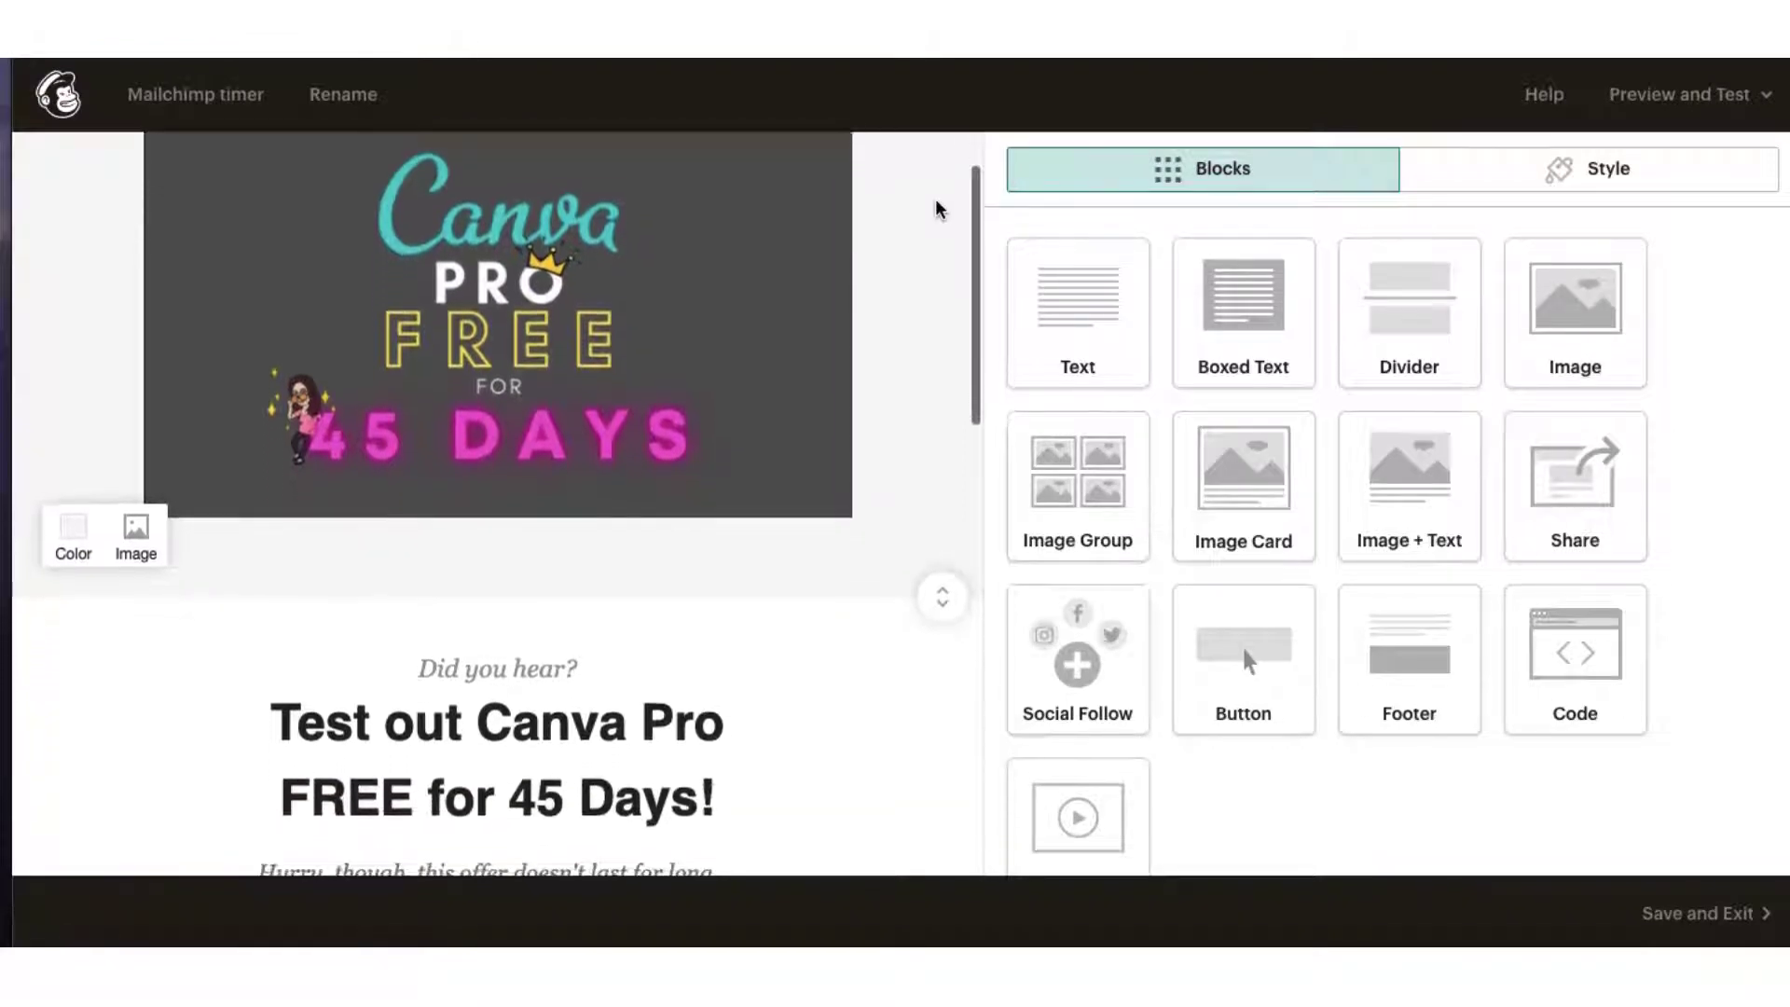
scroll(938, 207, "down", 6)
scroll(938, 207, "up", 3)
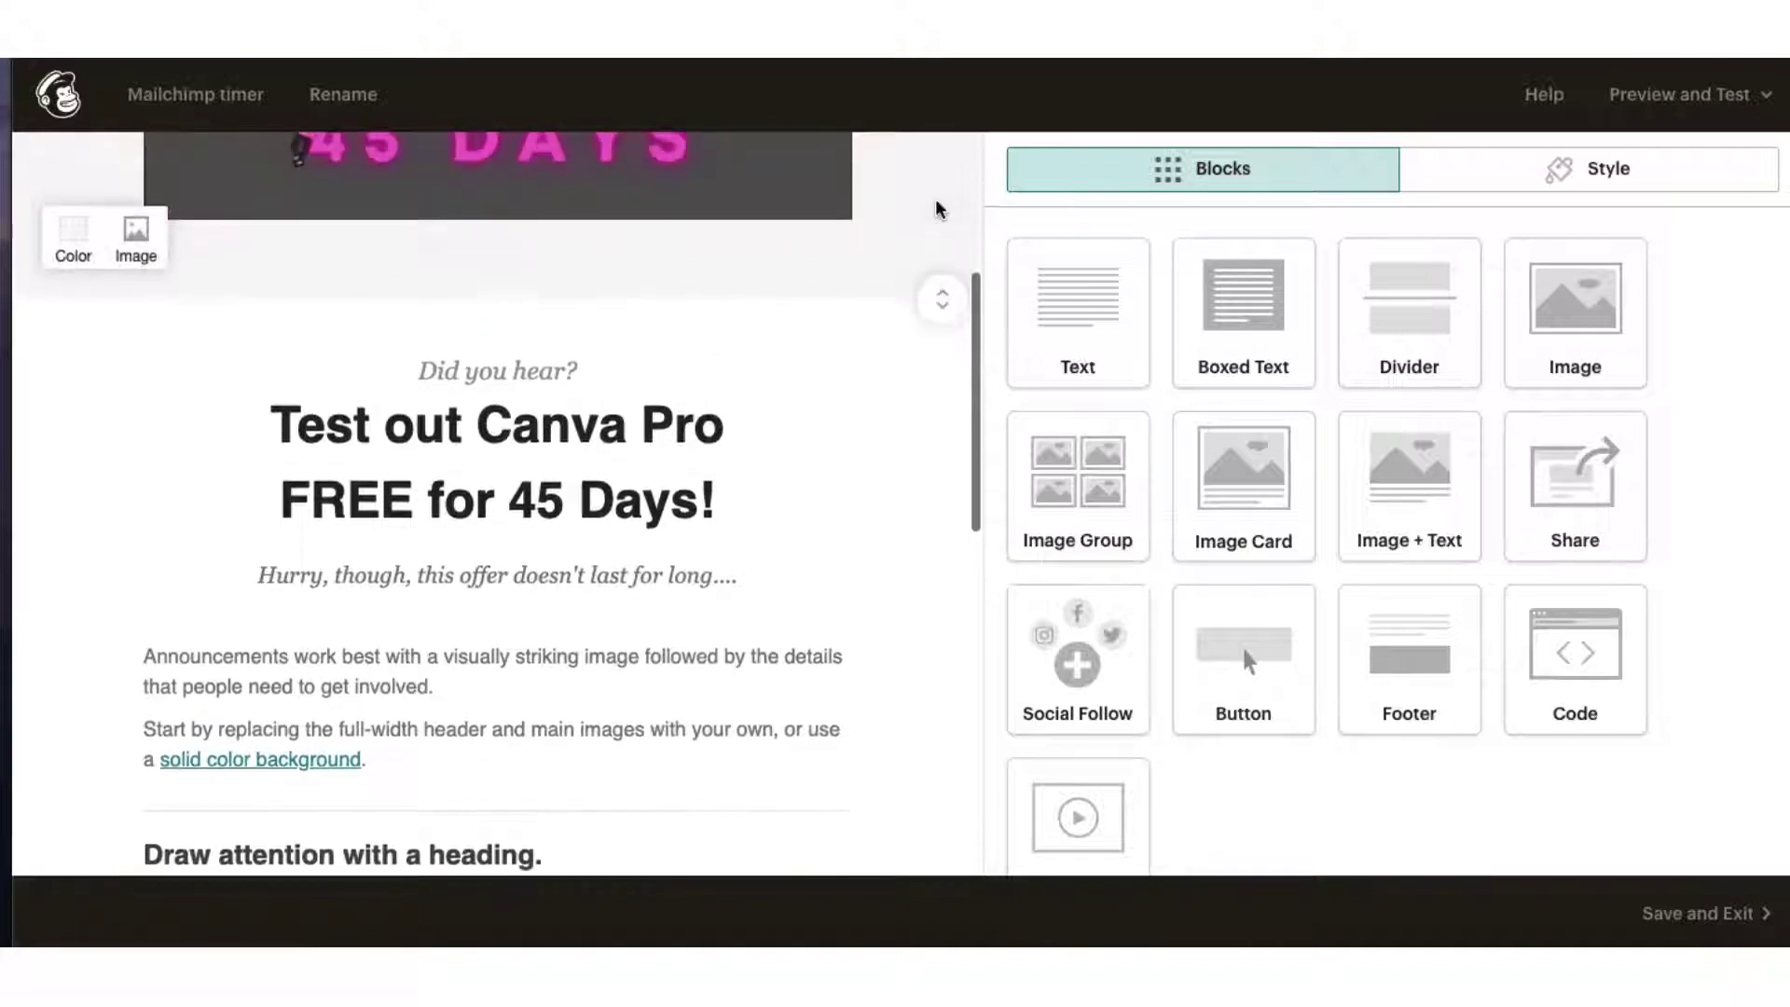
scroll(940, 208, "up", 3)
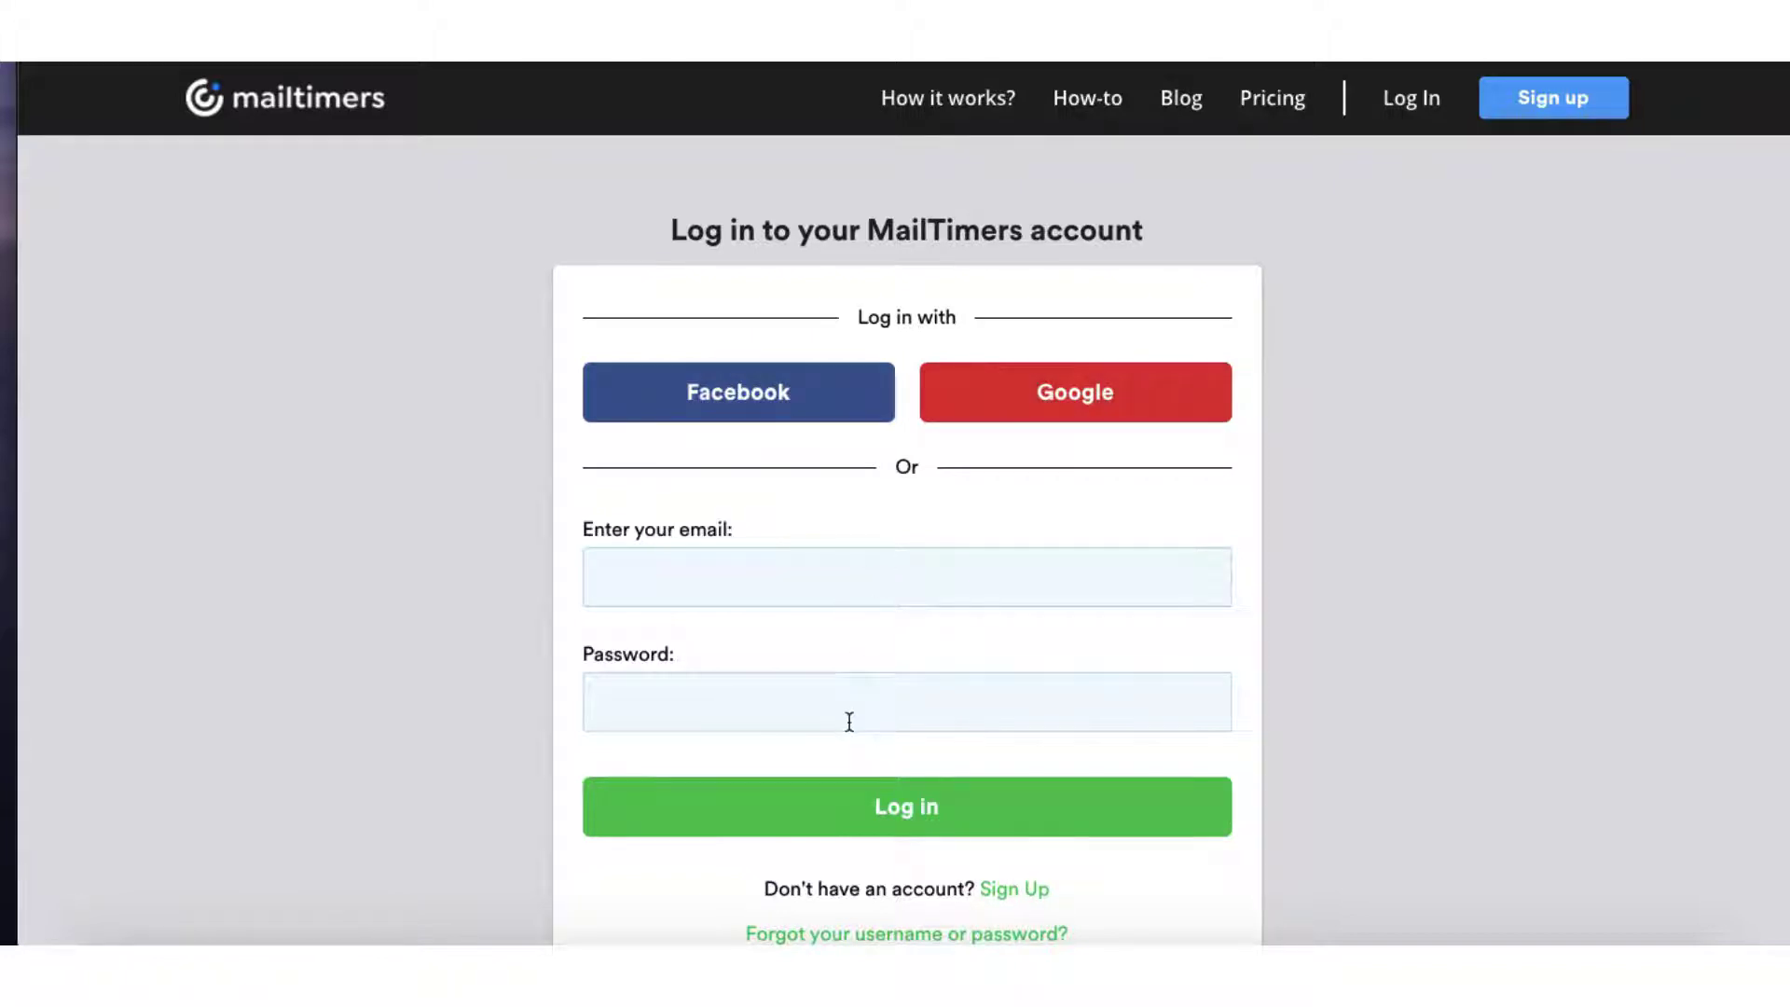
Step: Sign in with Google, create a new timer and apply the dotted circular-ring template
left_click(1065, 393)
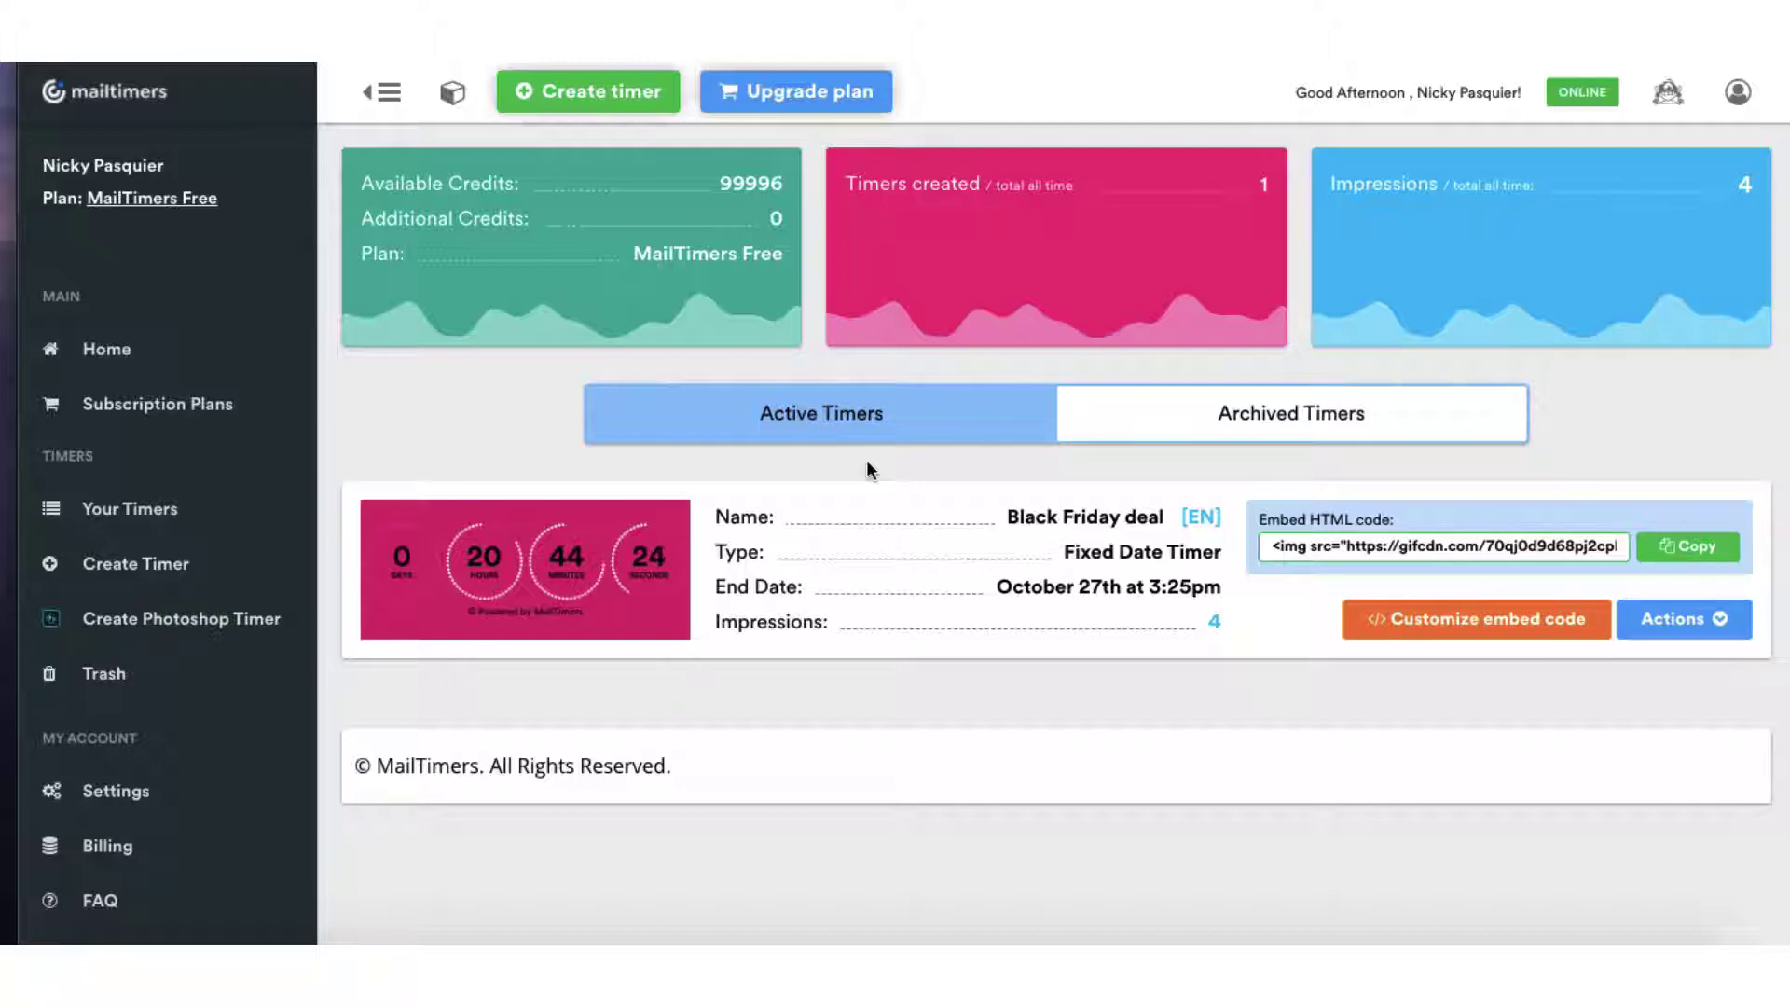
left_click(588, 93)
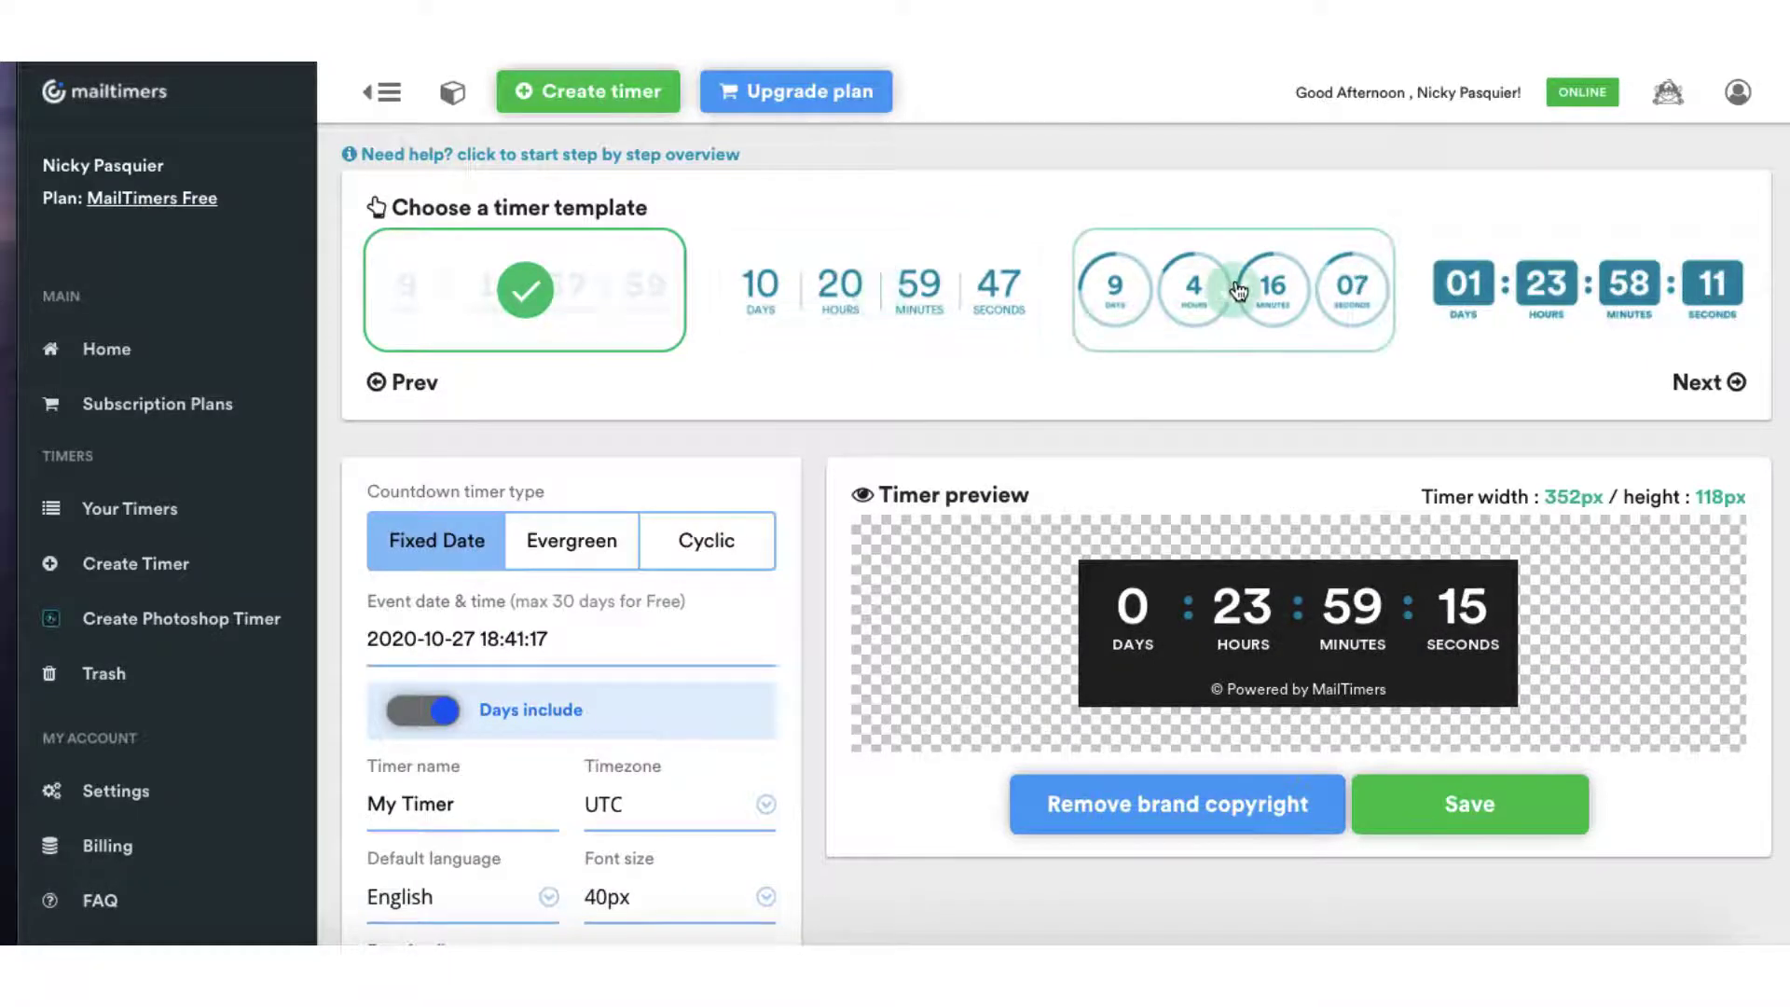
left_click(1713, 390)
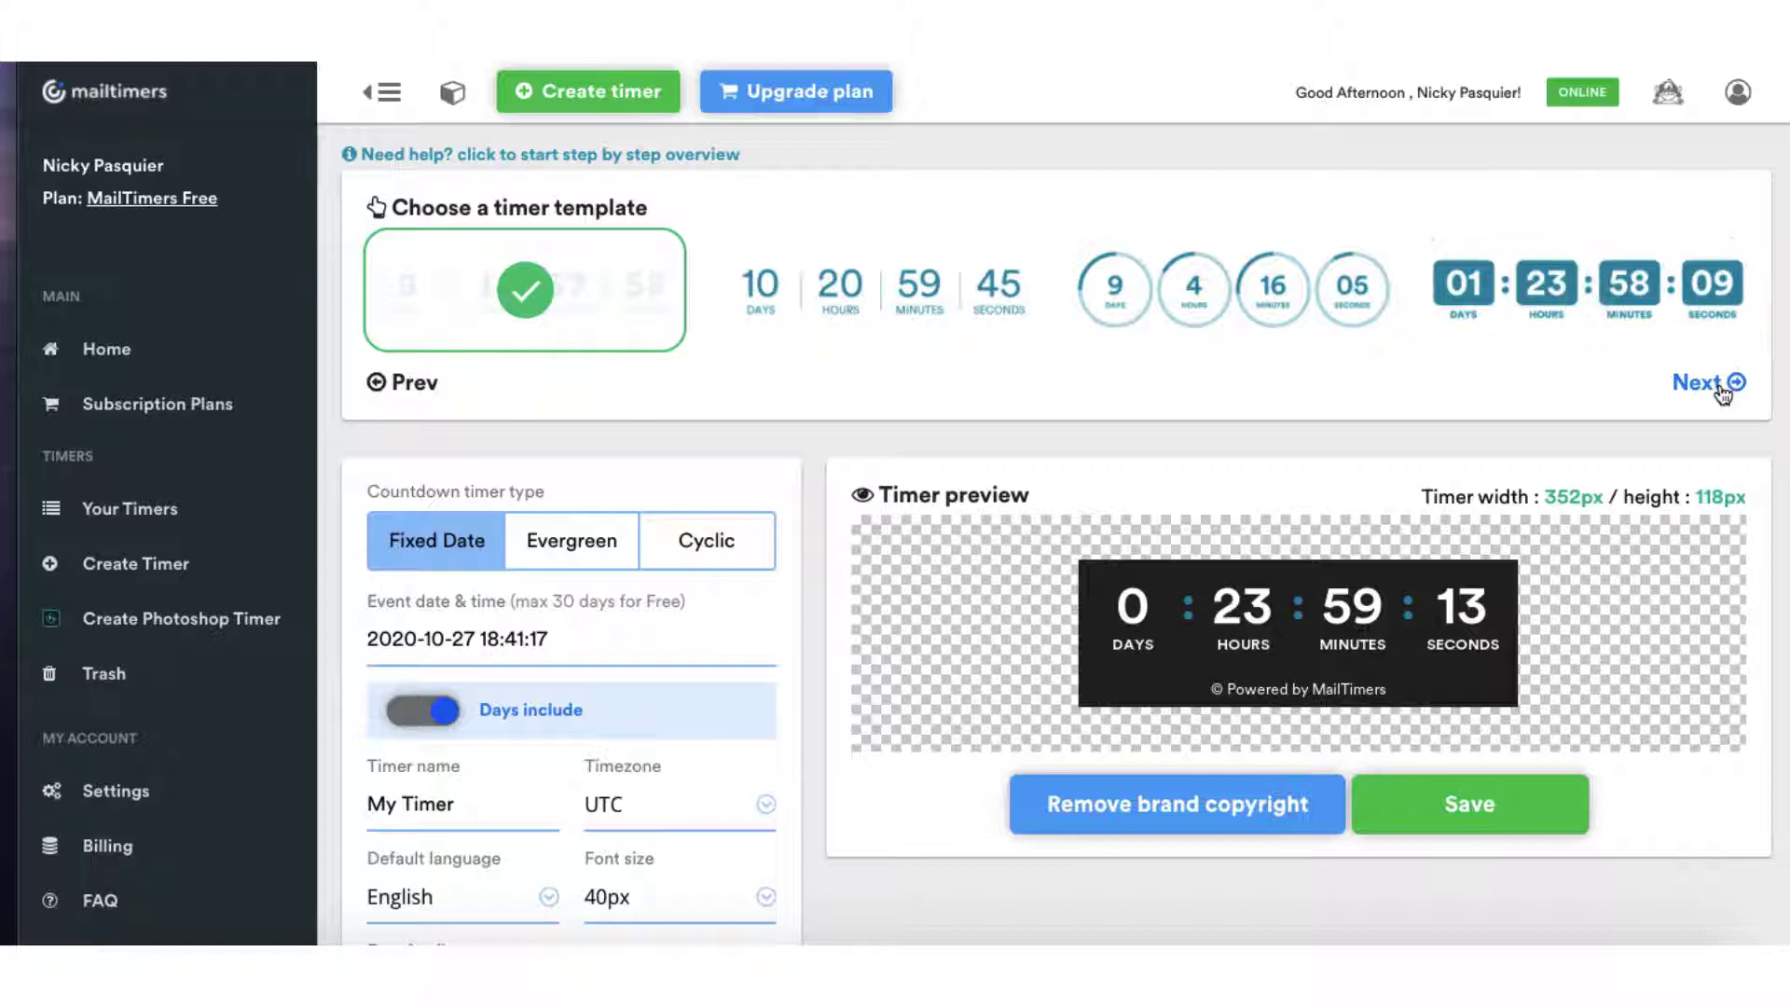
left_click(1718, 390)
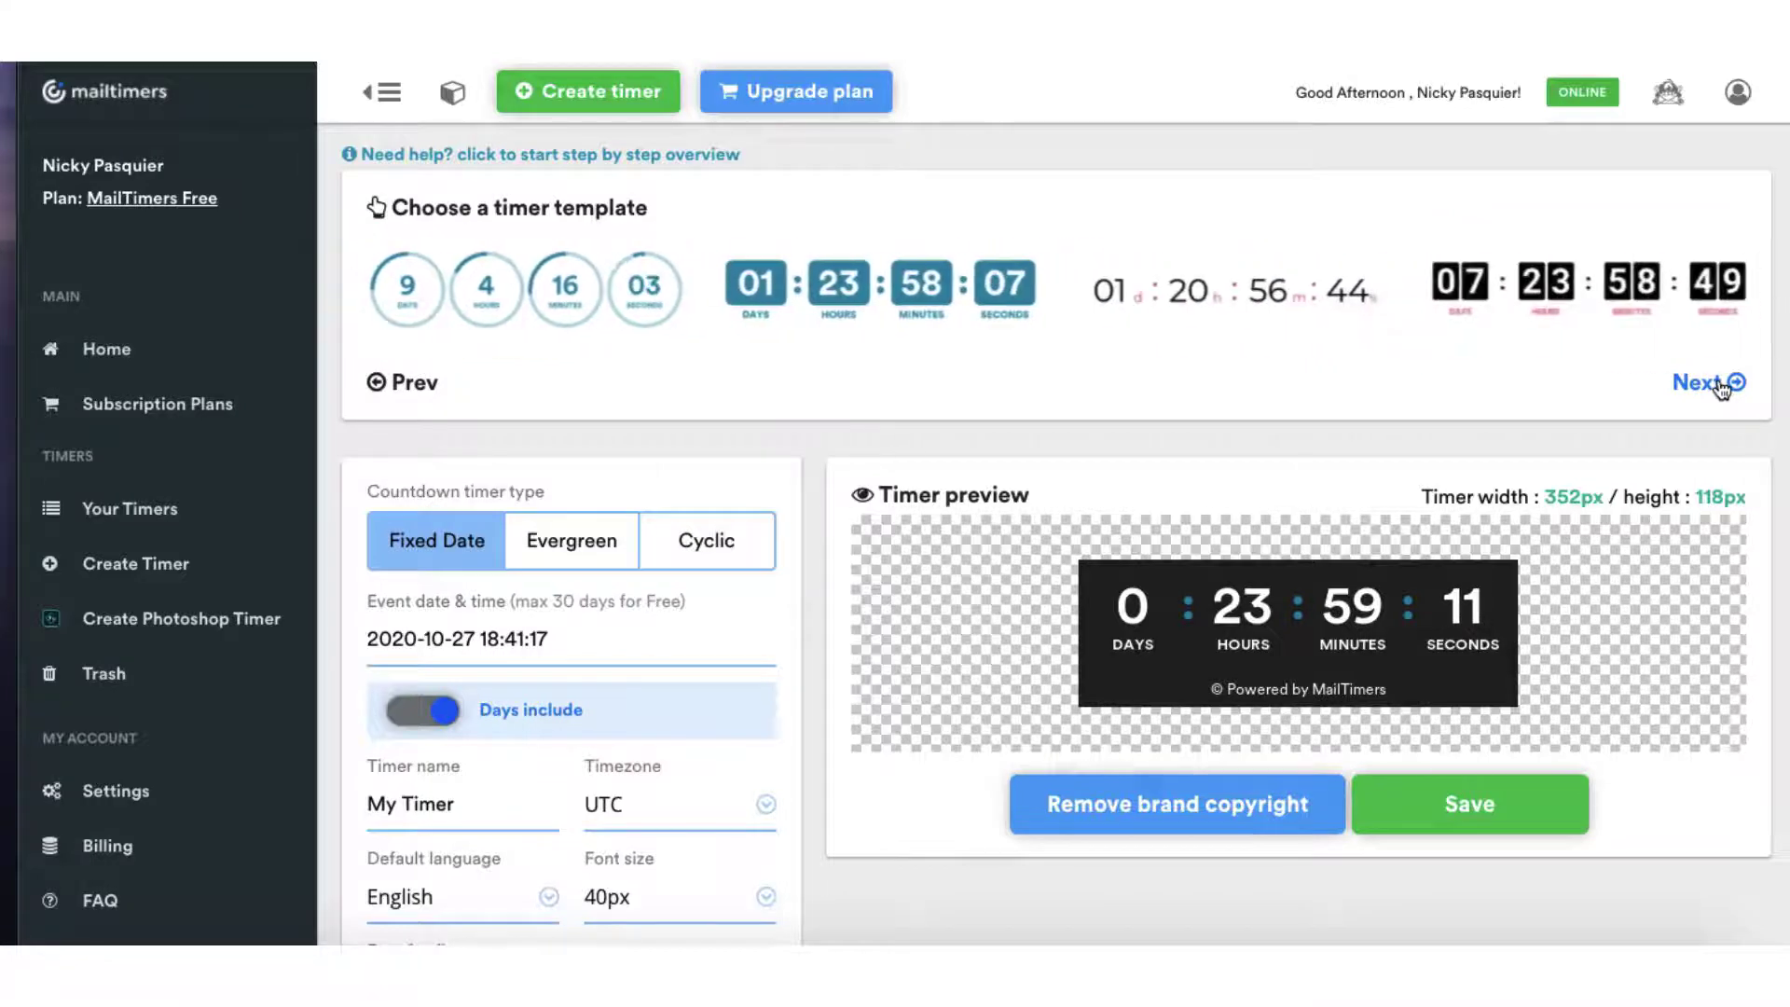
left_click(1718, 389)
left_click(1718, 389)
left_click(1721, 386)
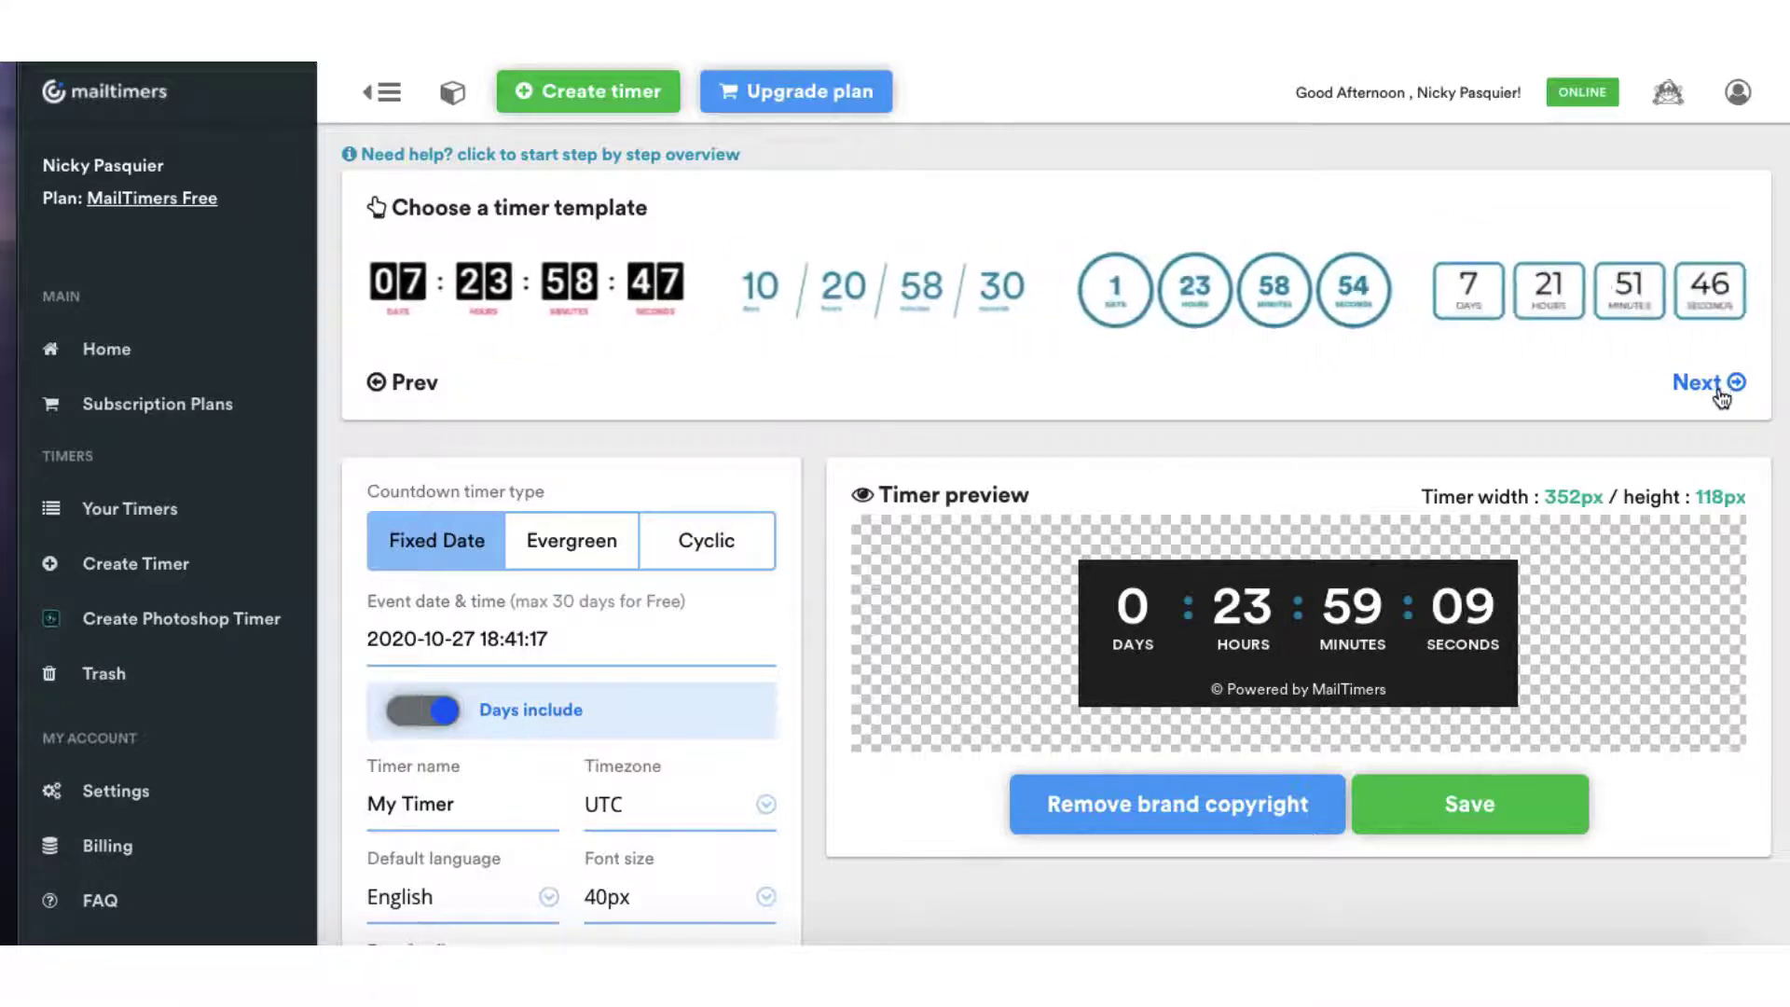
left_click(1722, 391)
left_click(1721, 391)
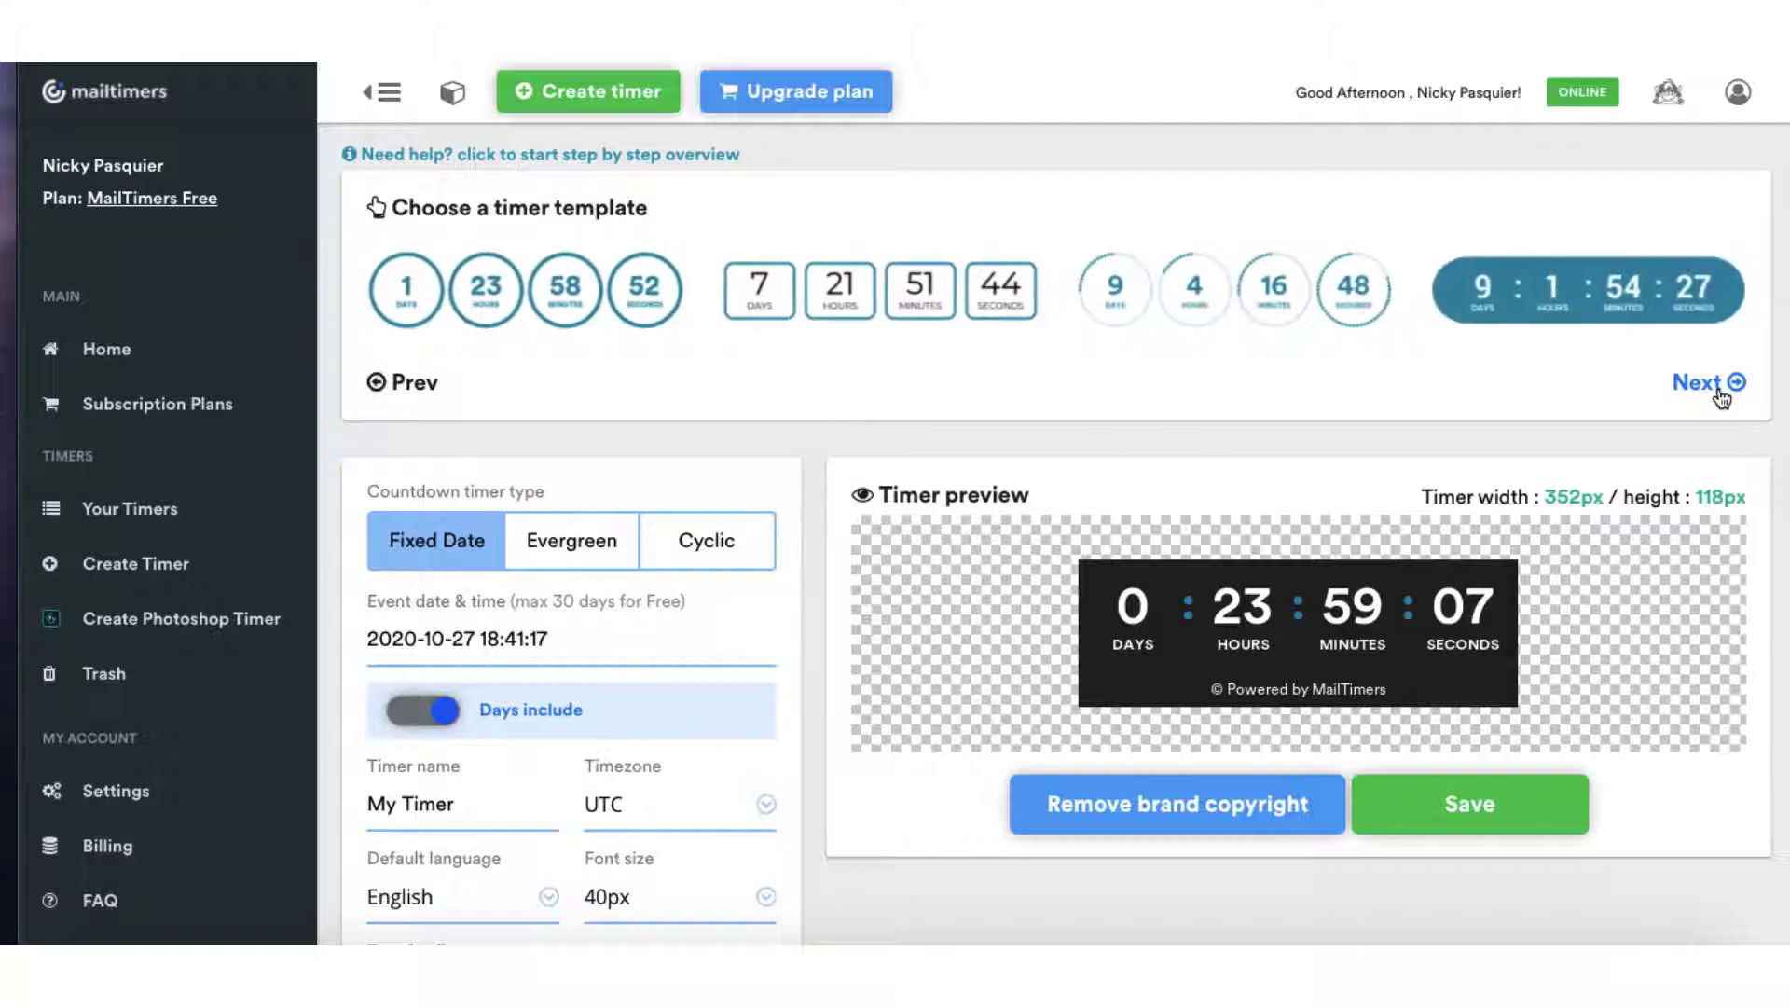
left_click(1721, 392)
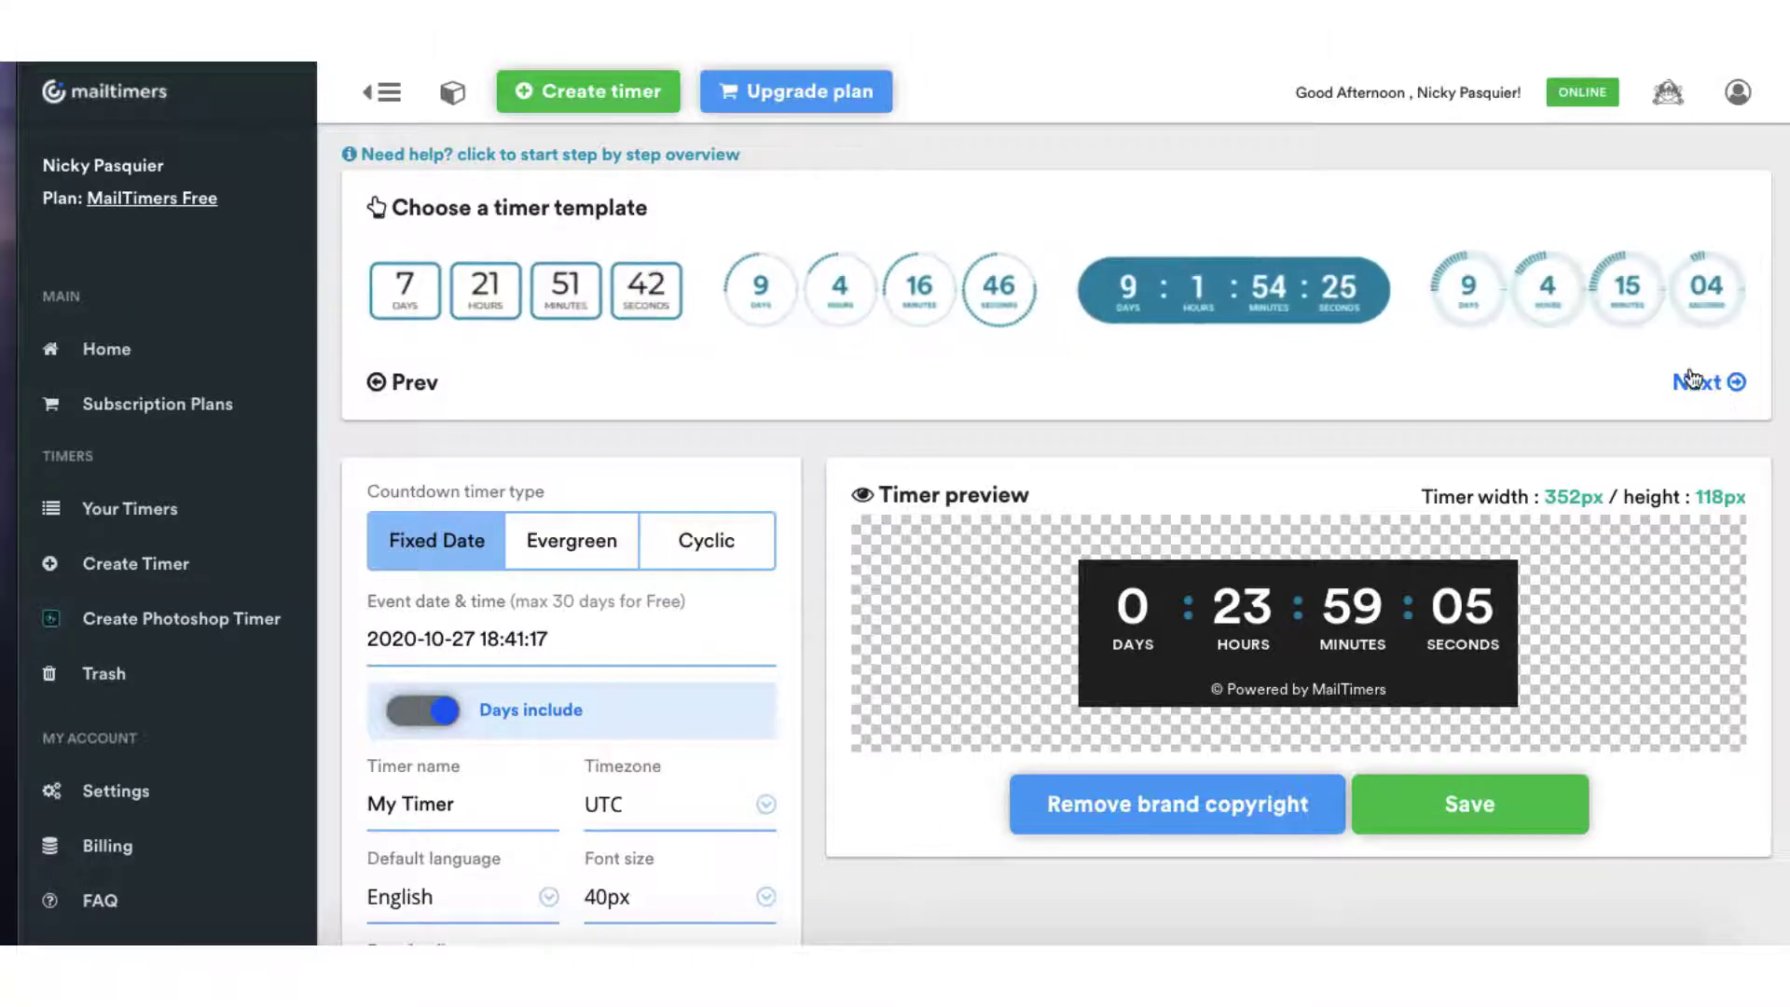
left_click(868, 289)
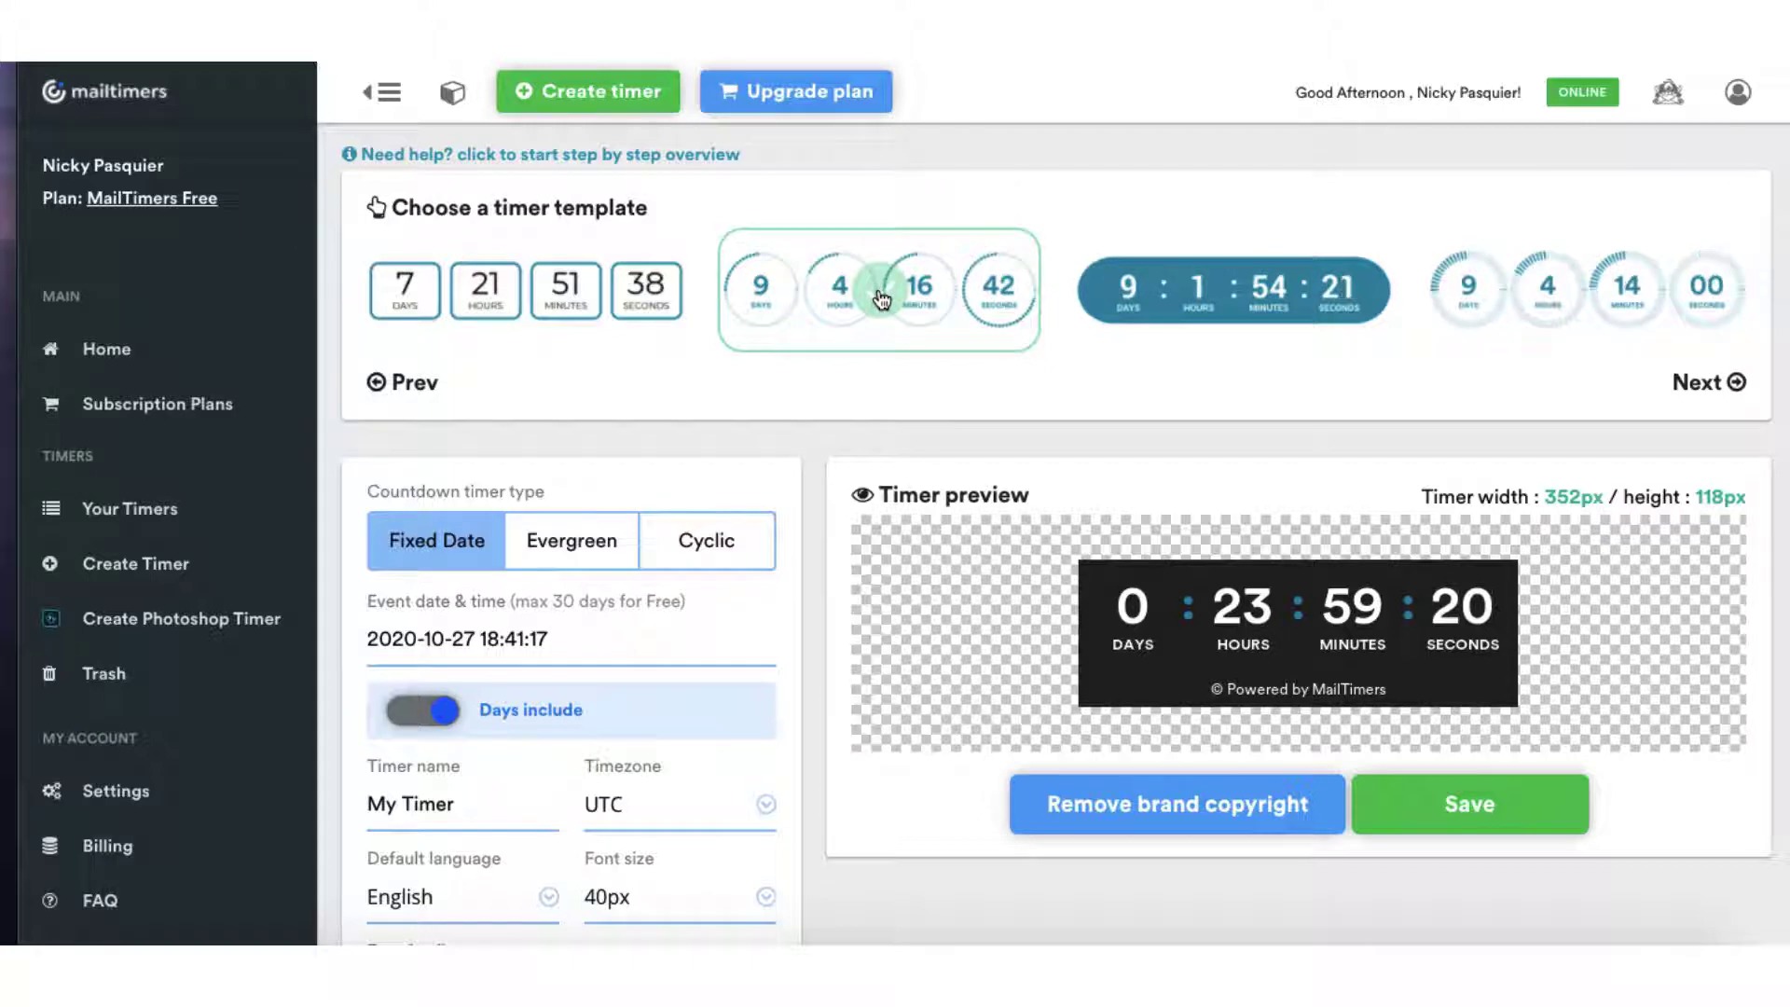
left_click(879, 297)
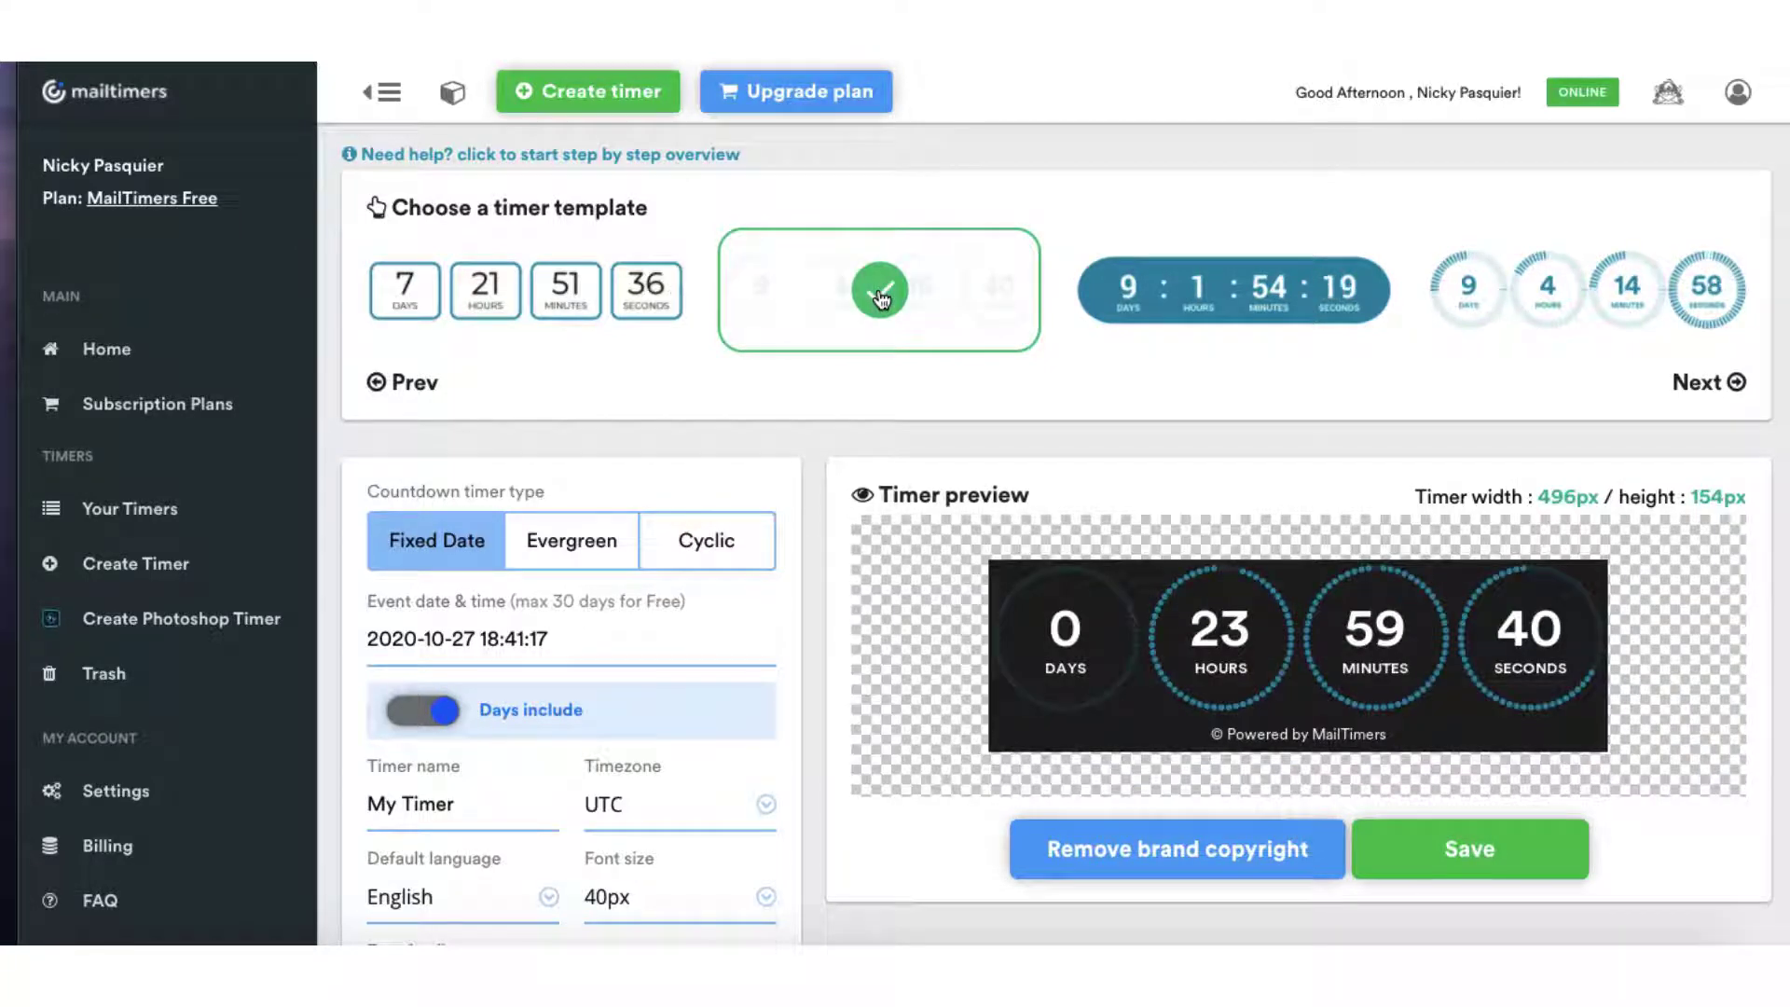
Step: Change the event end day from 27 to 30 and the time to 00:00
scroll(839, 429, "down", 2)
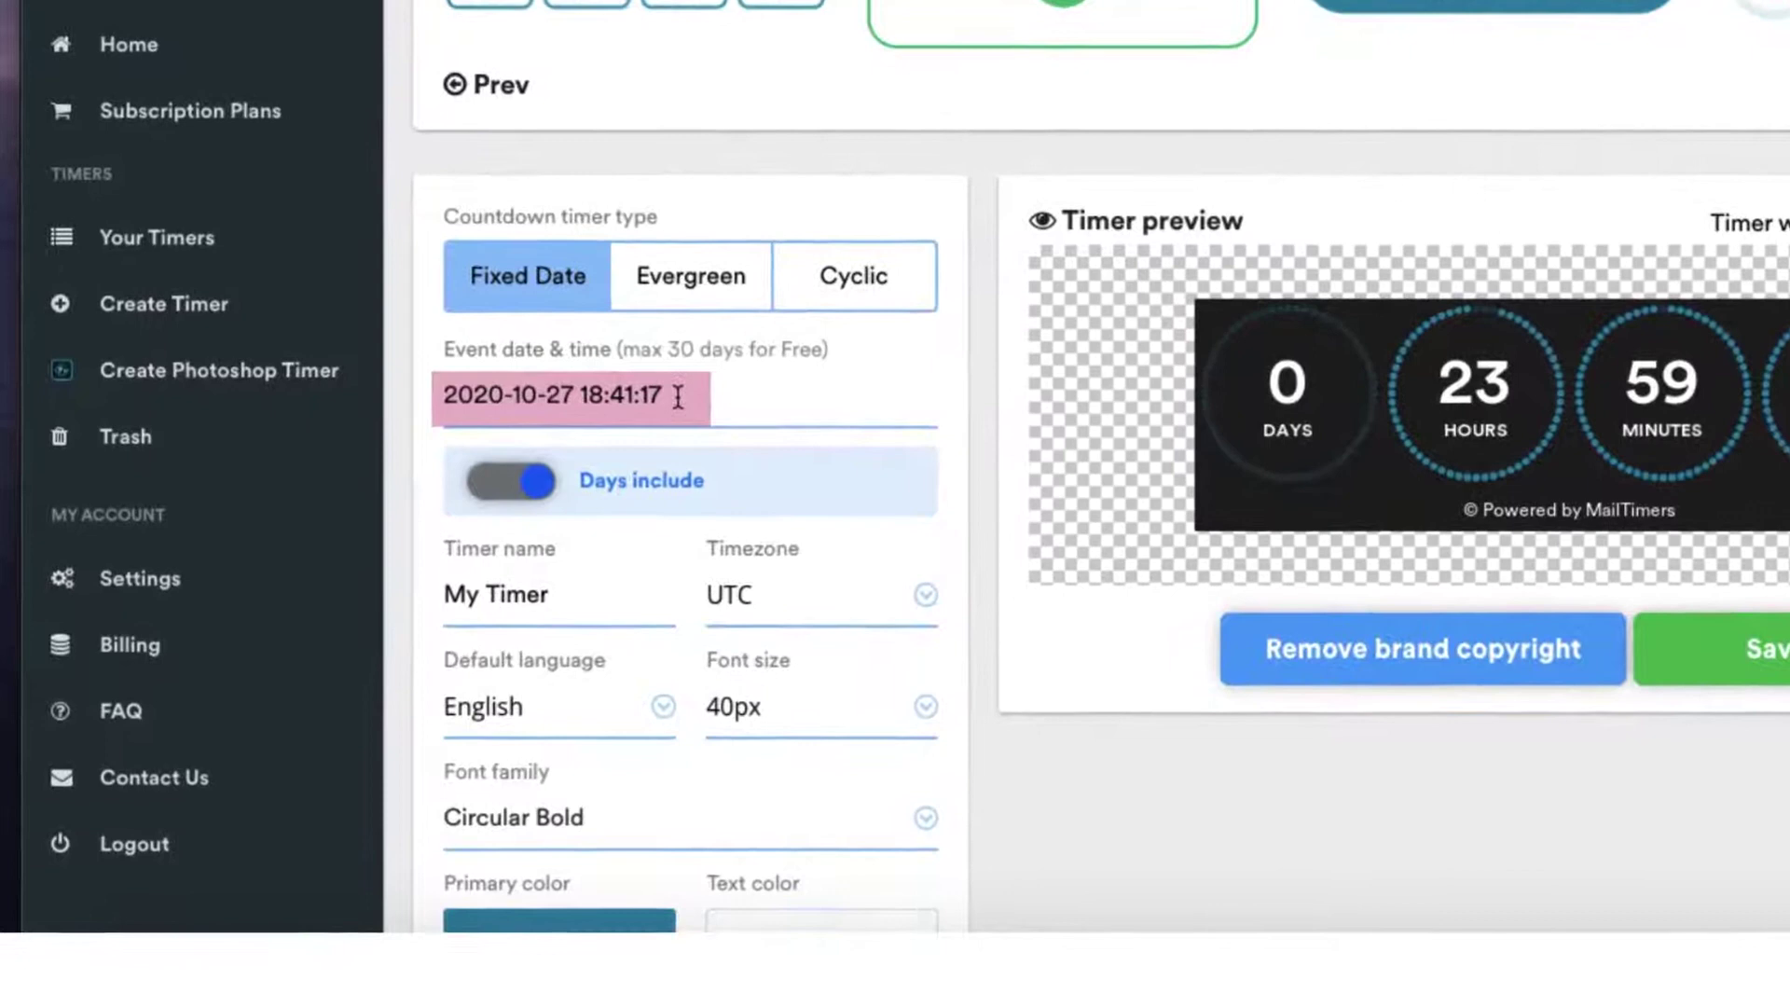
left_click(571, 394)
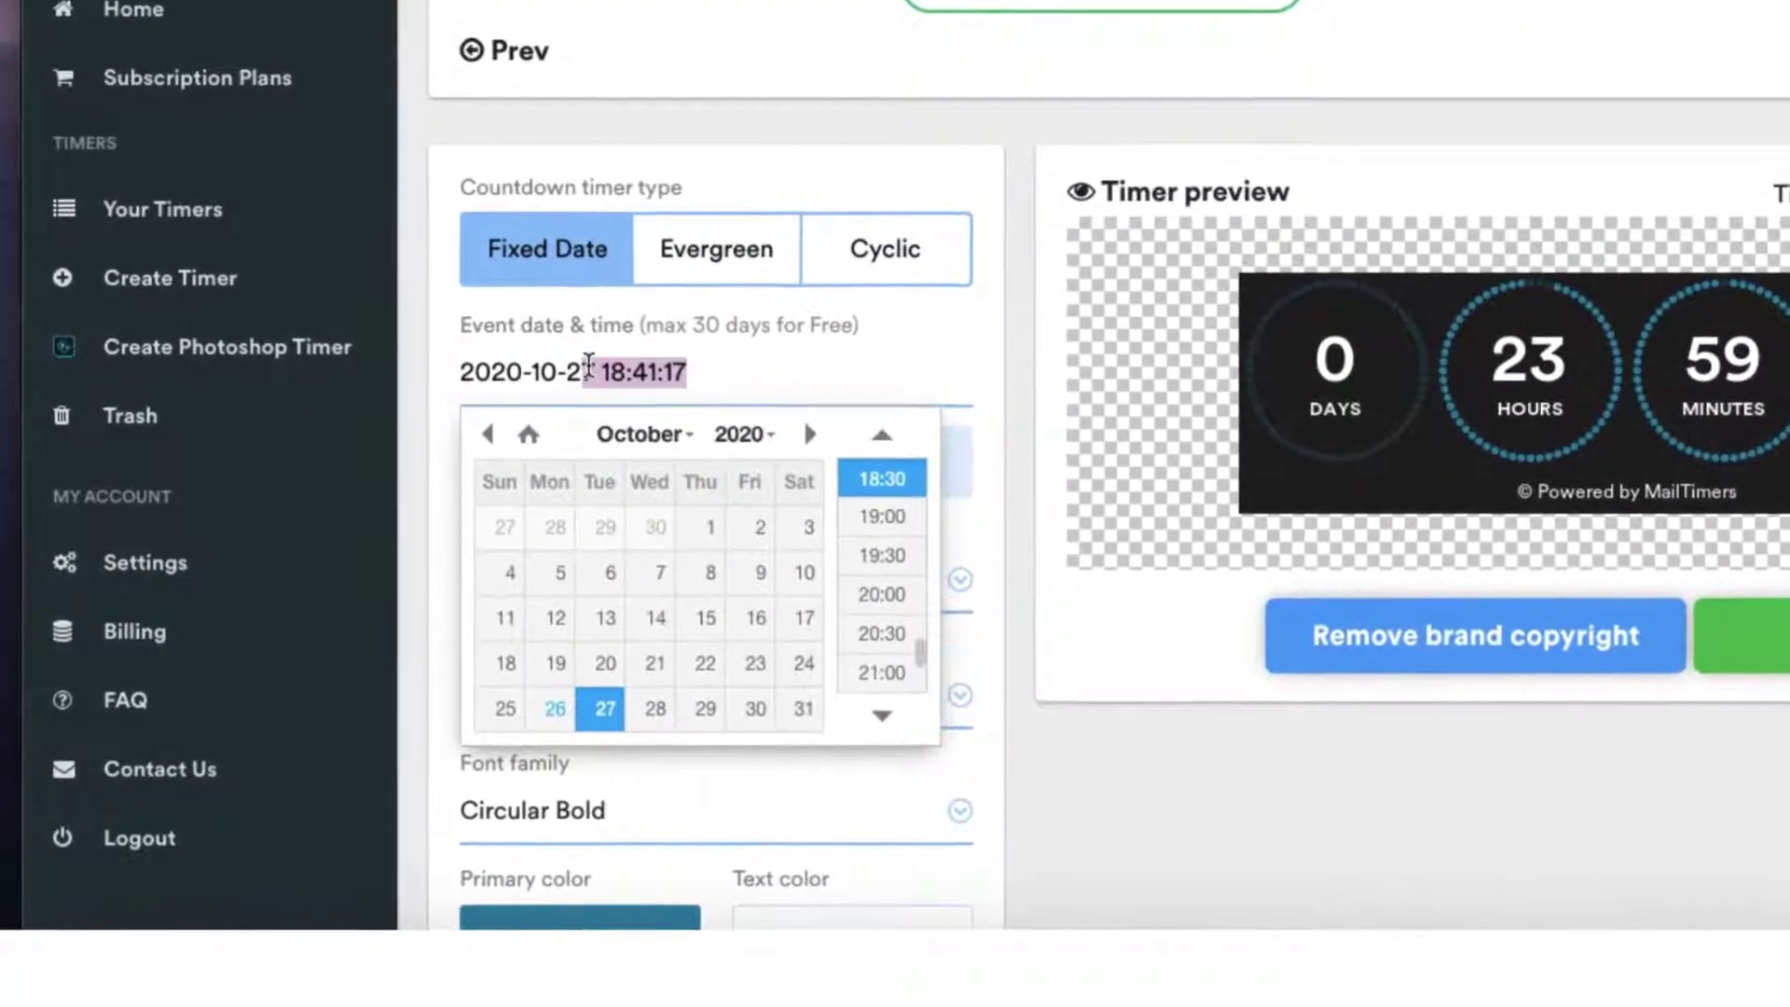
left_click(588, 365)
key("BackSpace")
key("BackSpace")
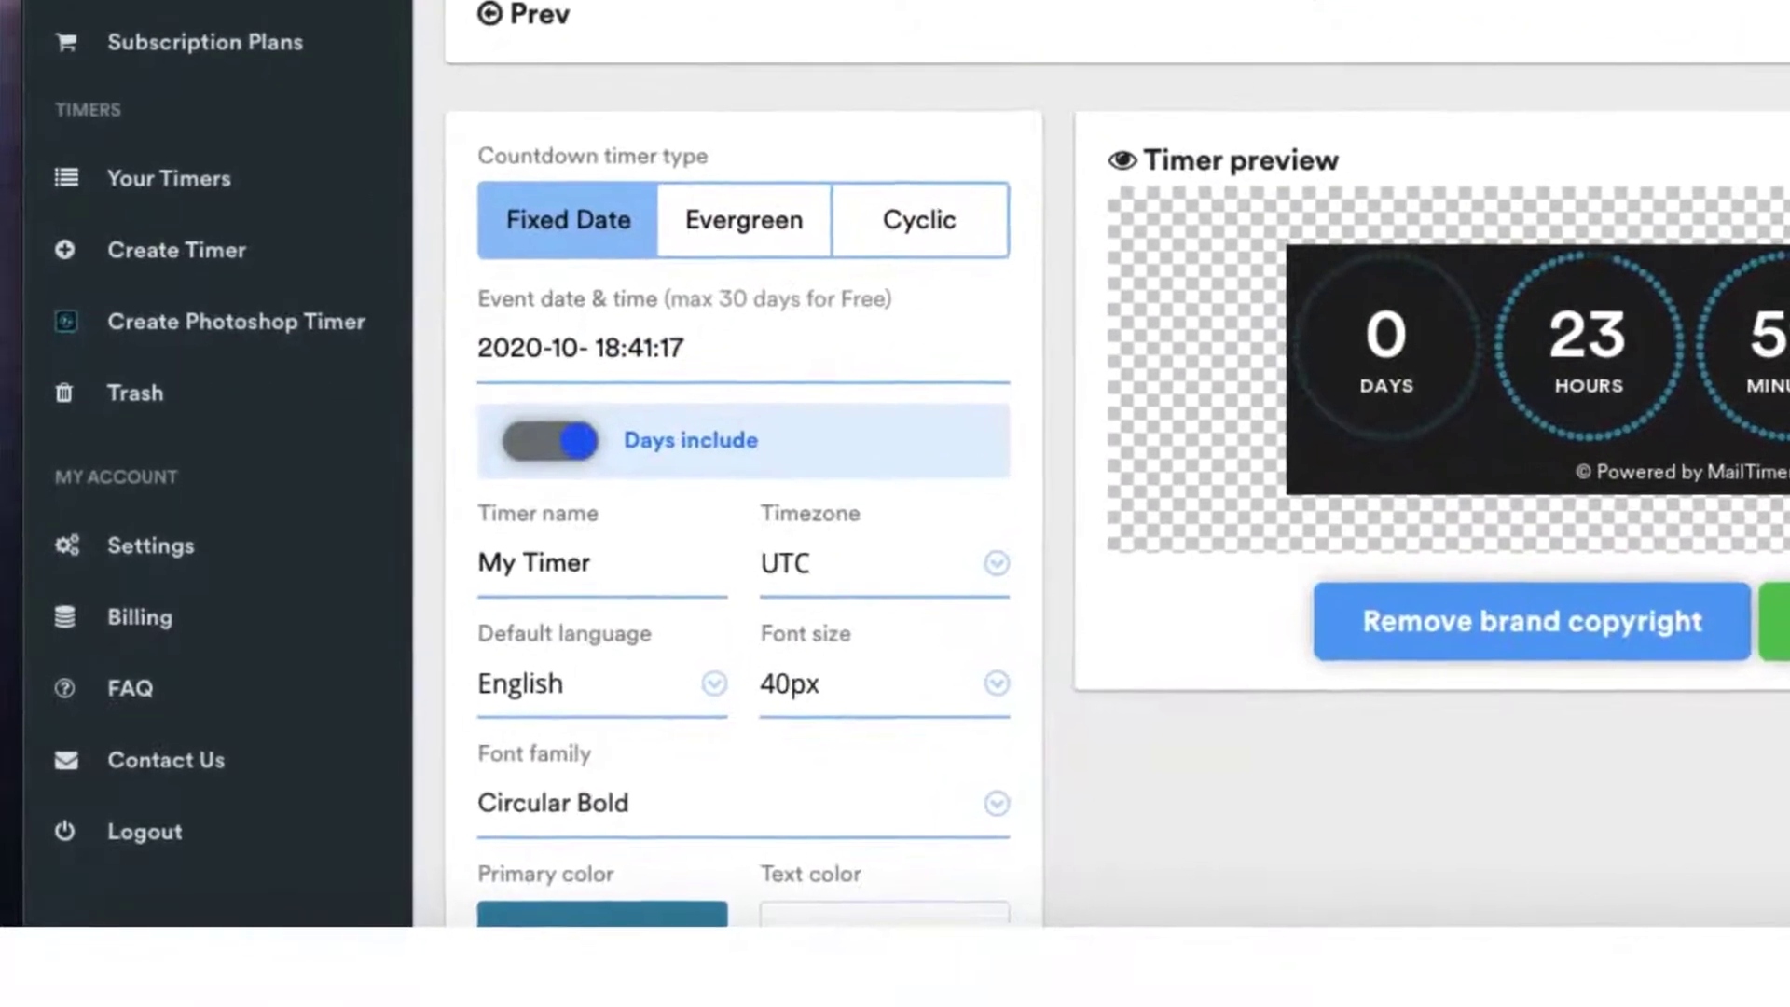
type("30")
key("Tab")
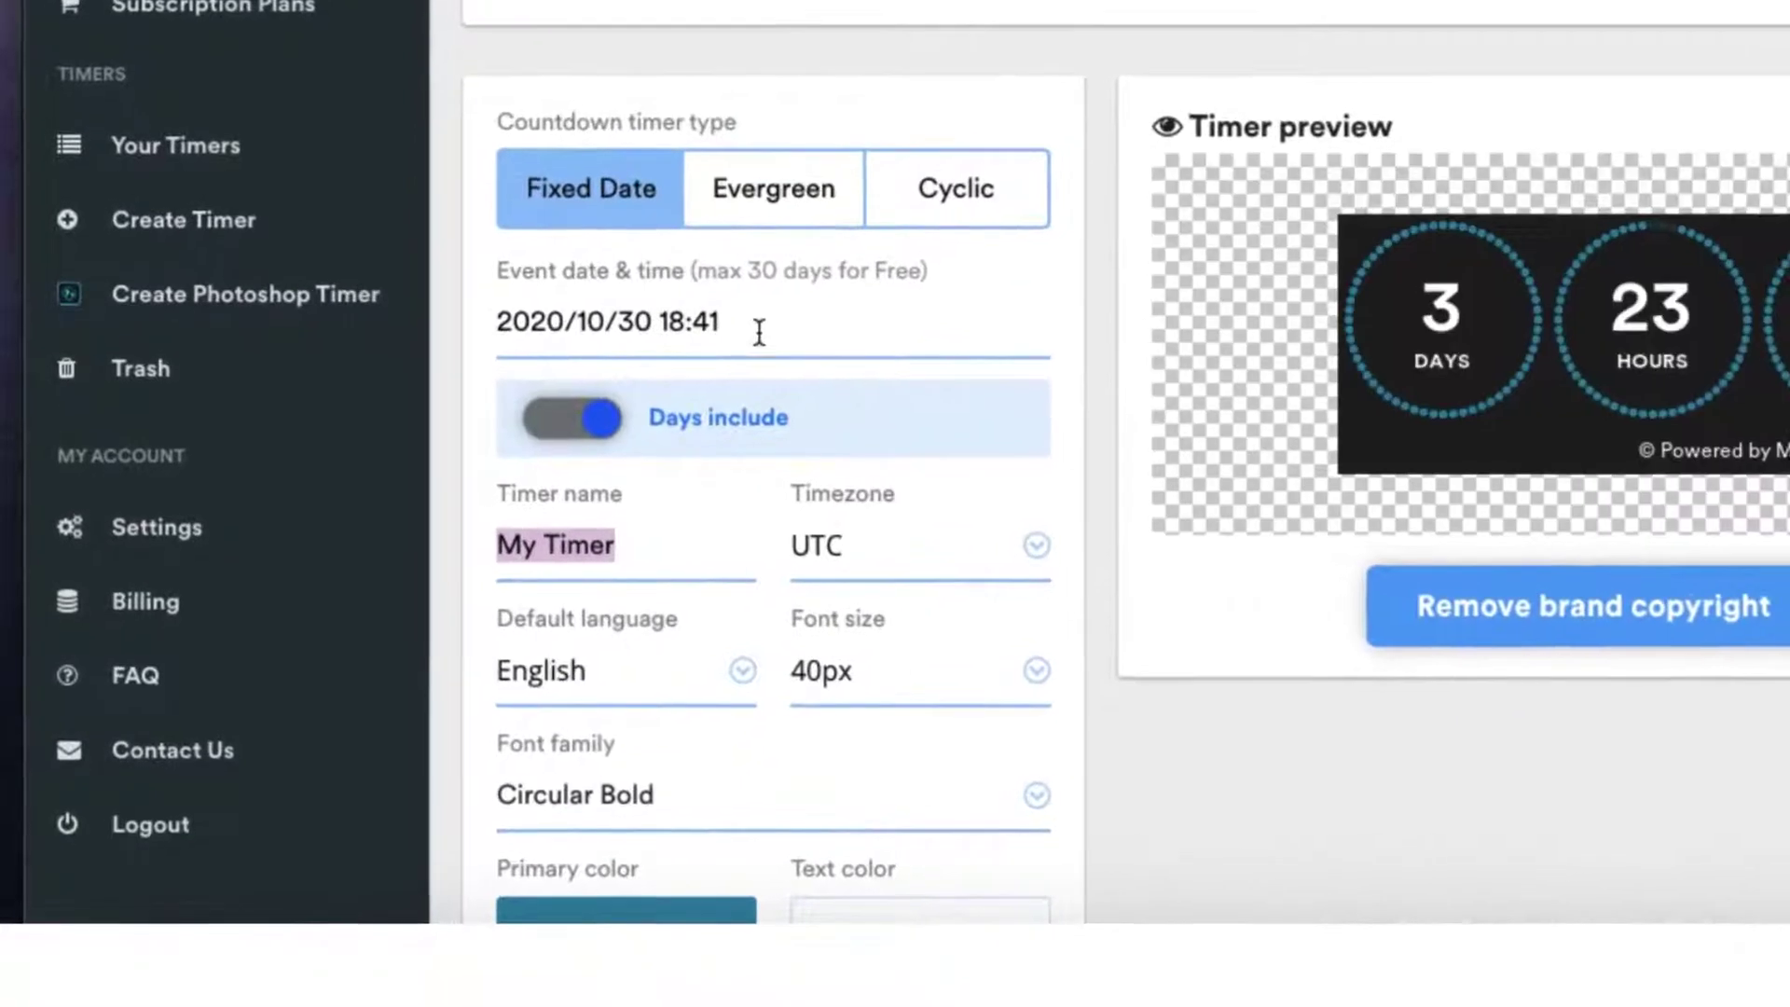
left_click(760, 331)
key("BackSpace")
key("BackSpace")
key("BackSpace")
key("BackSpace")
key("BackSpace")
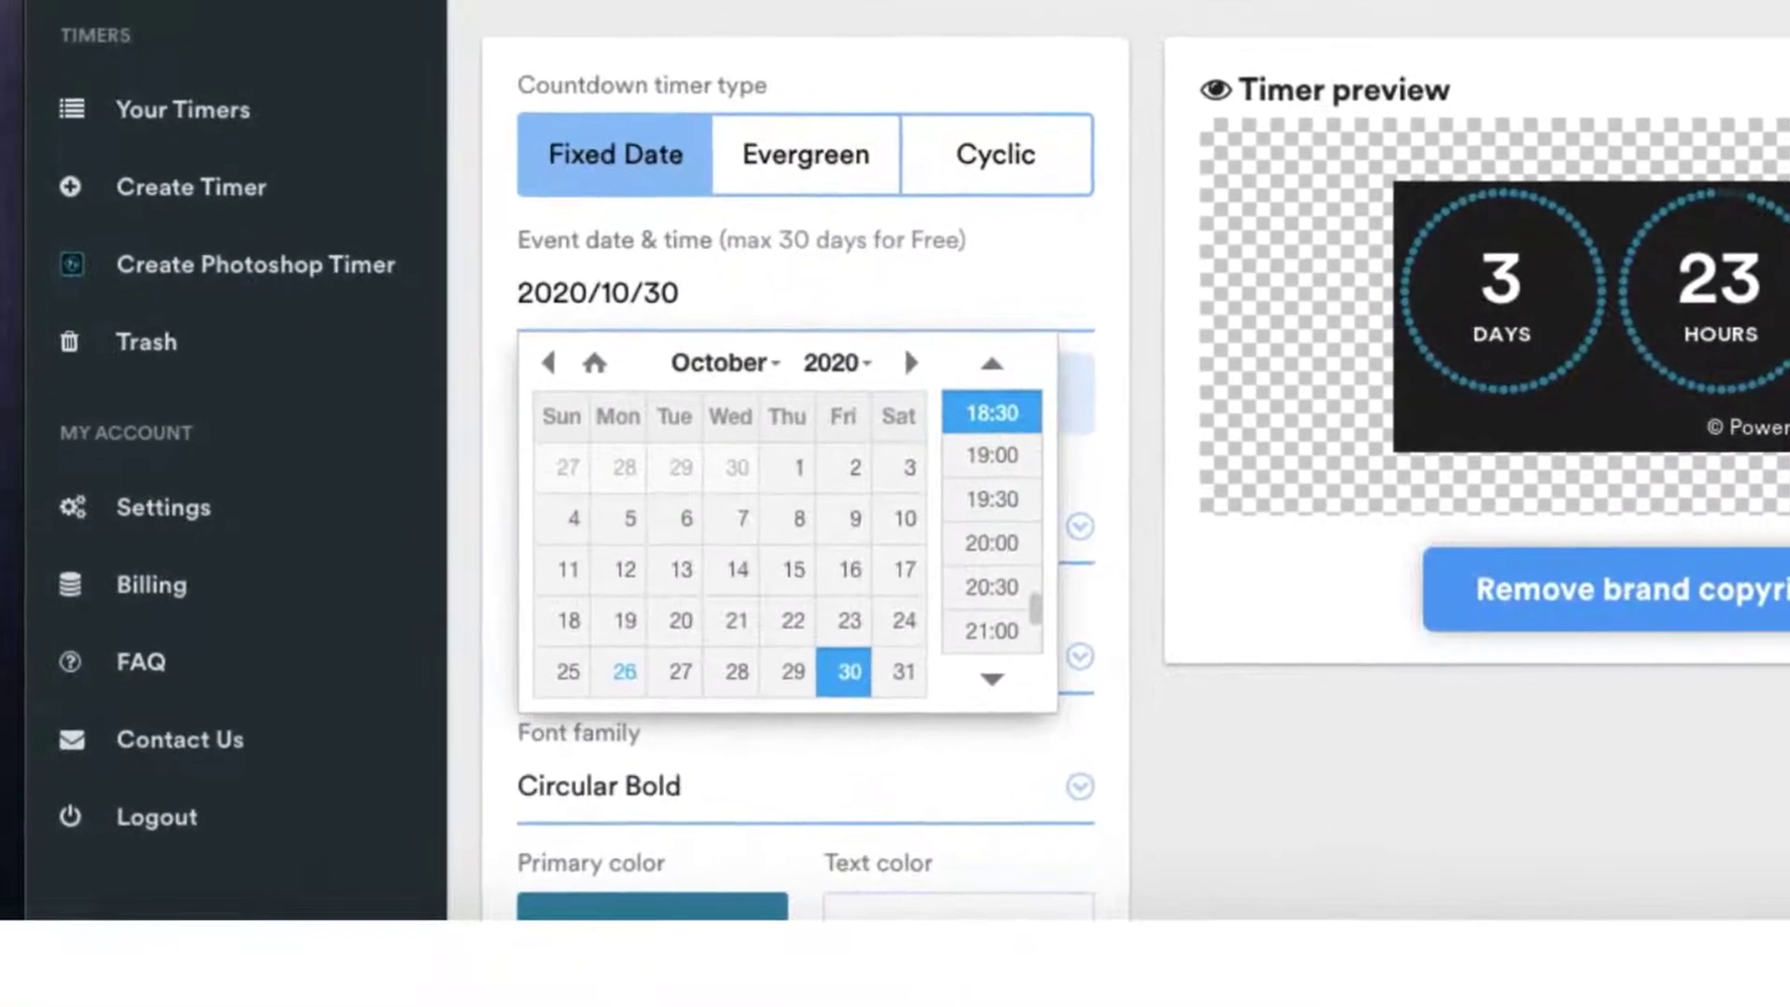
type("00:00")
key("Tab")
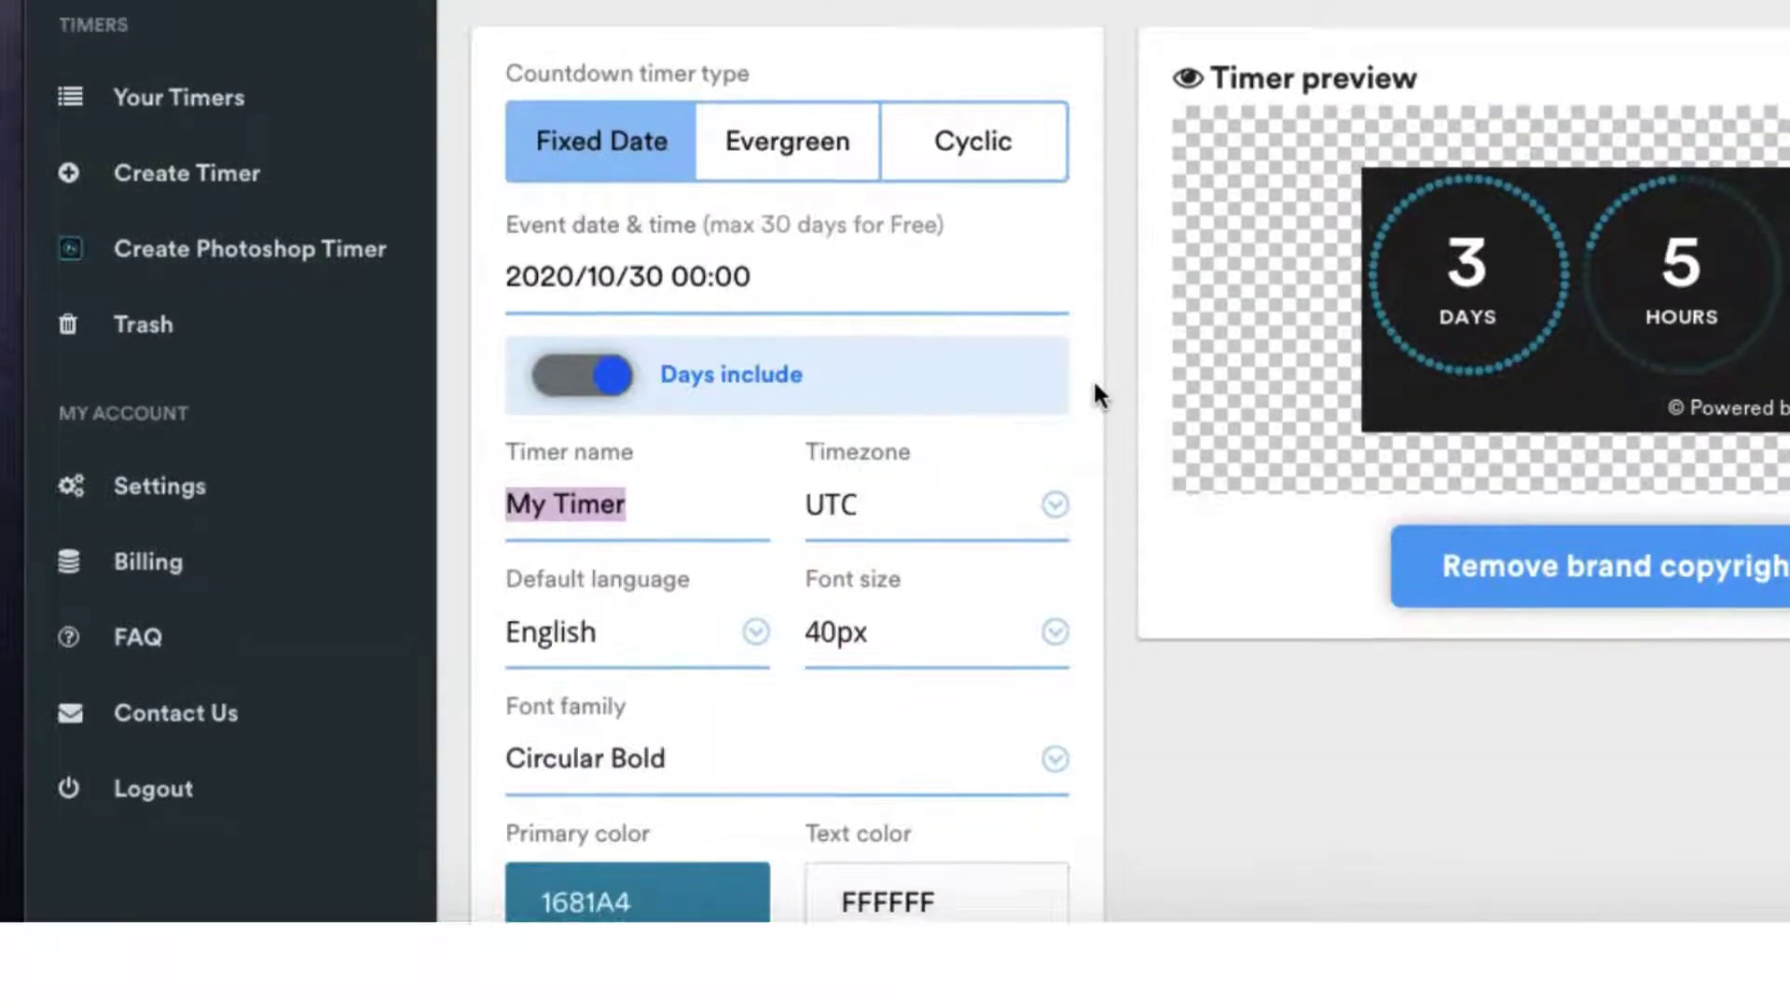
Step: Rename the timer from 'My Timer' to 'Halloween deal'
scroll(794, 558, "down", 2)
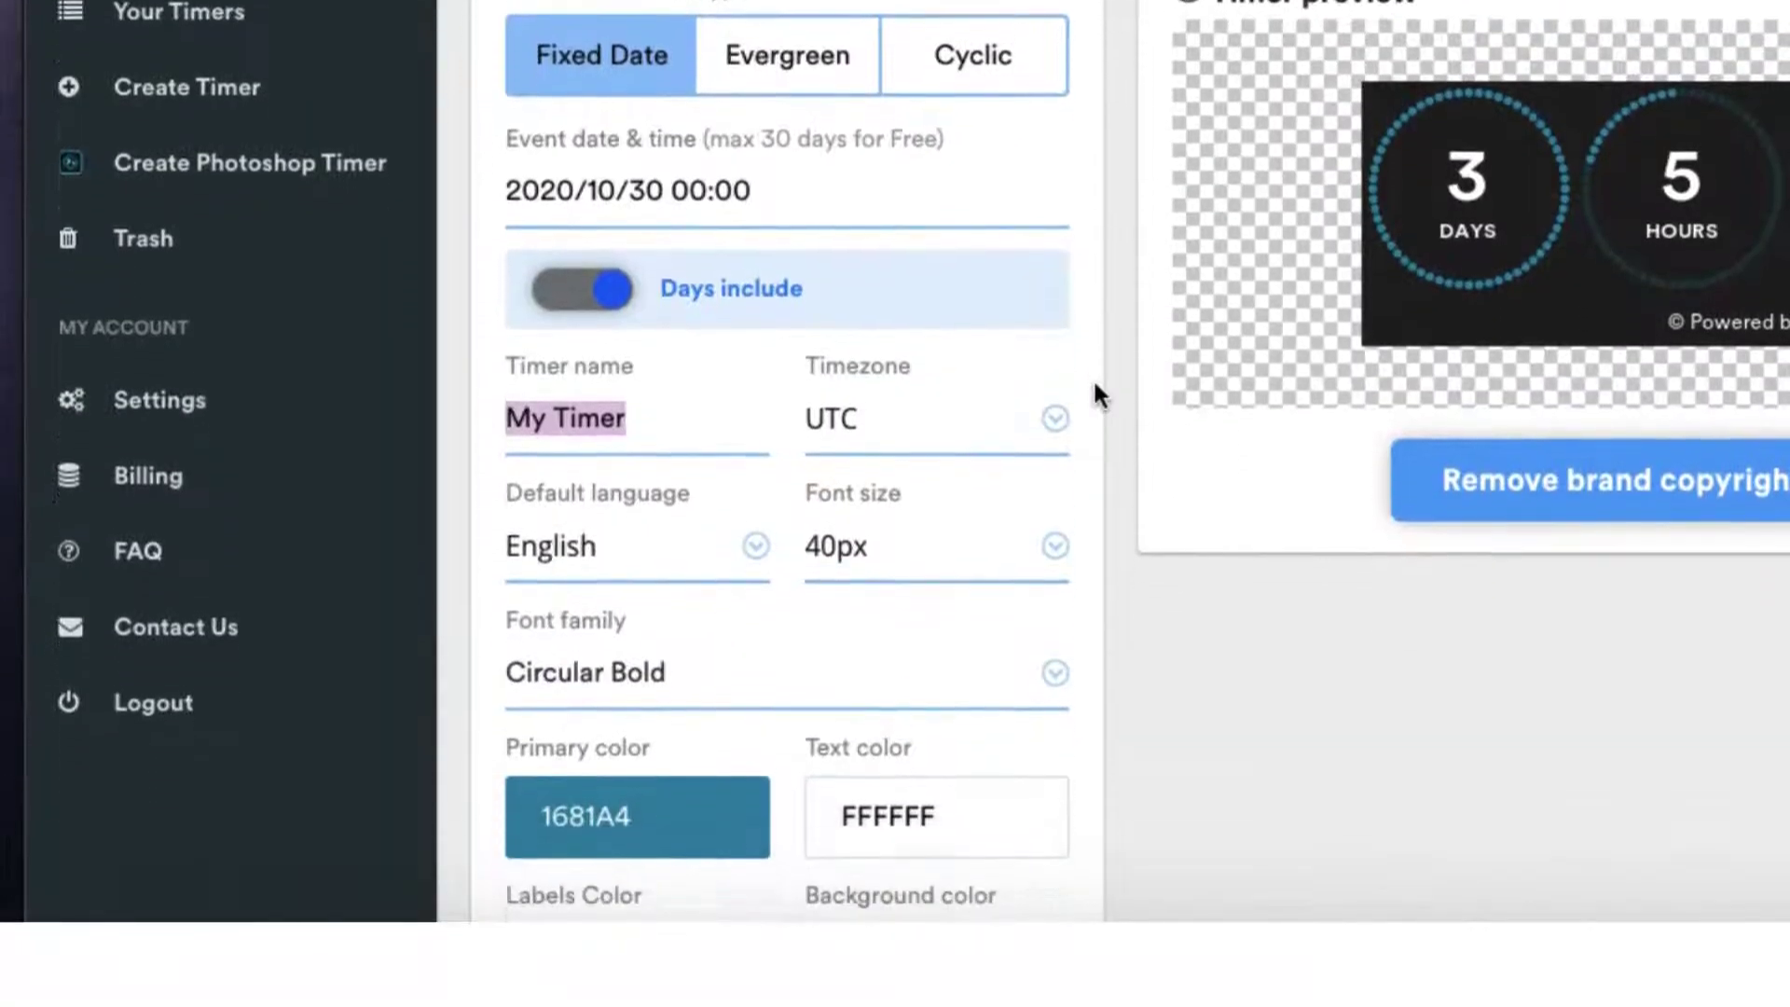
left_click_drag(680, 343, 514, 297)
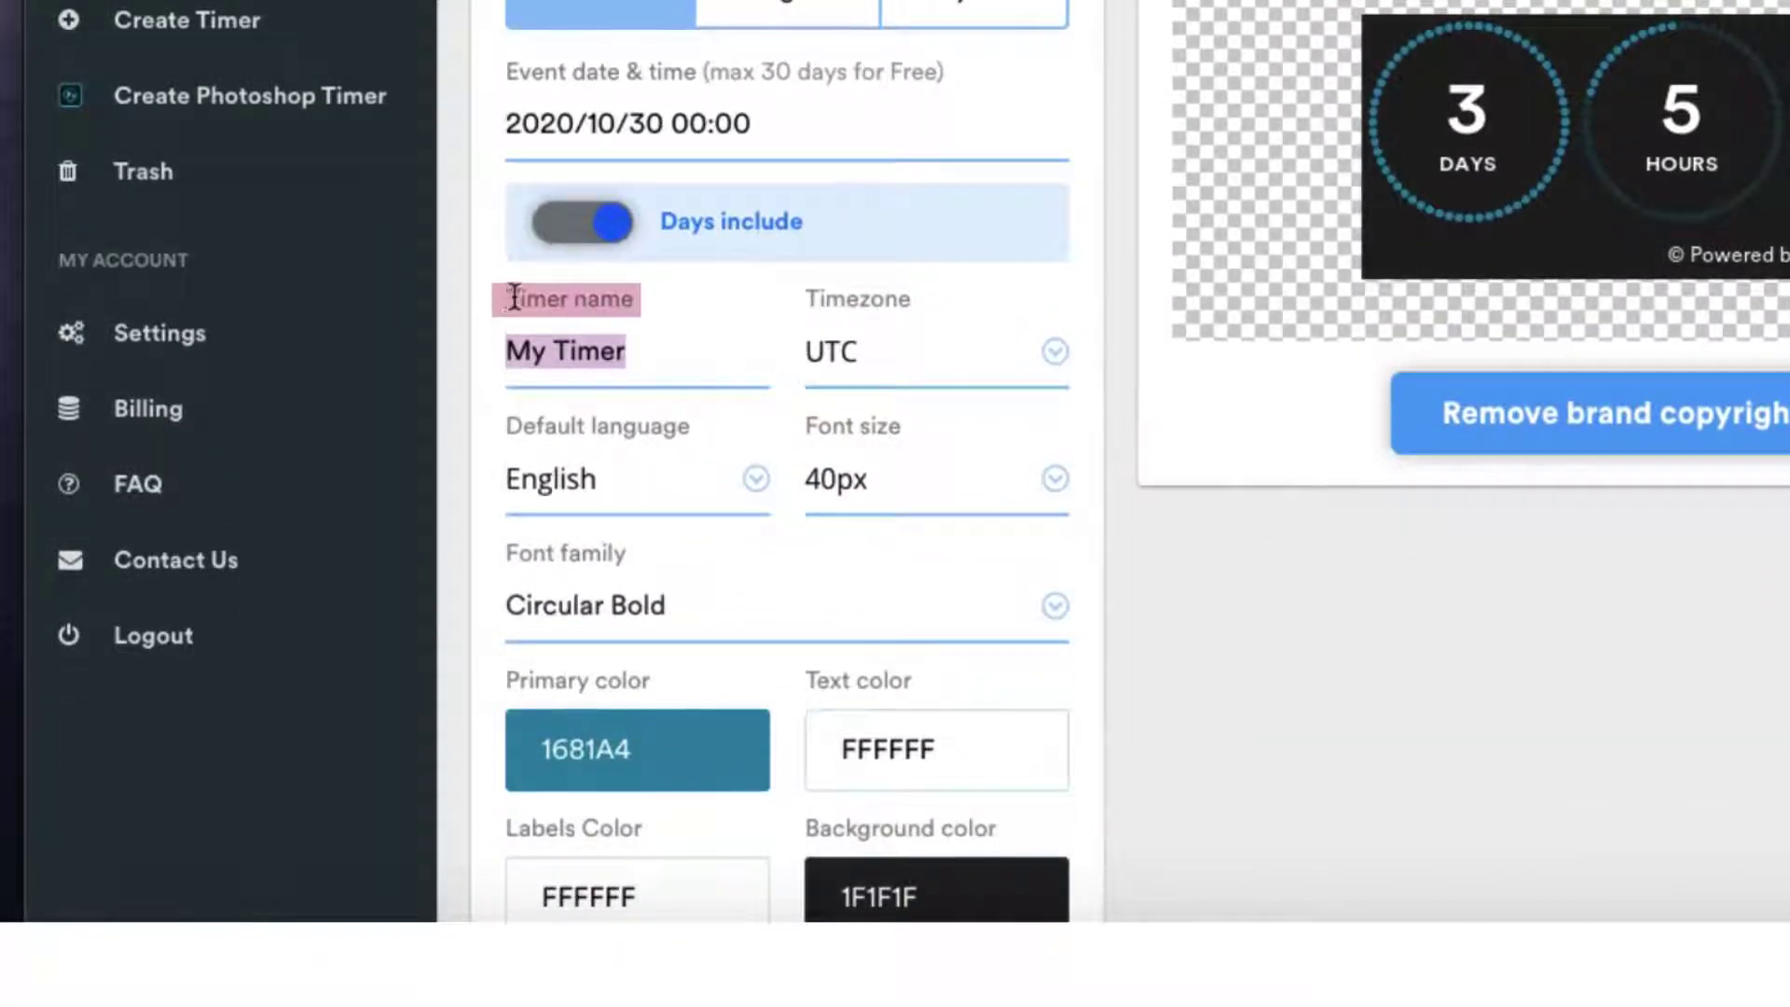
left_click(647, 346)
key("BackSpace")
key("BackSpace")
key("BackSpace")
key("BackSpace")
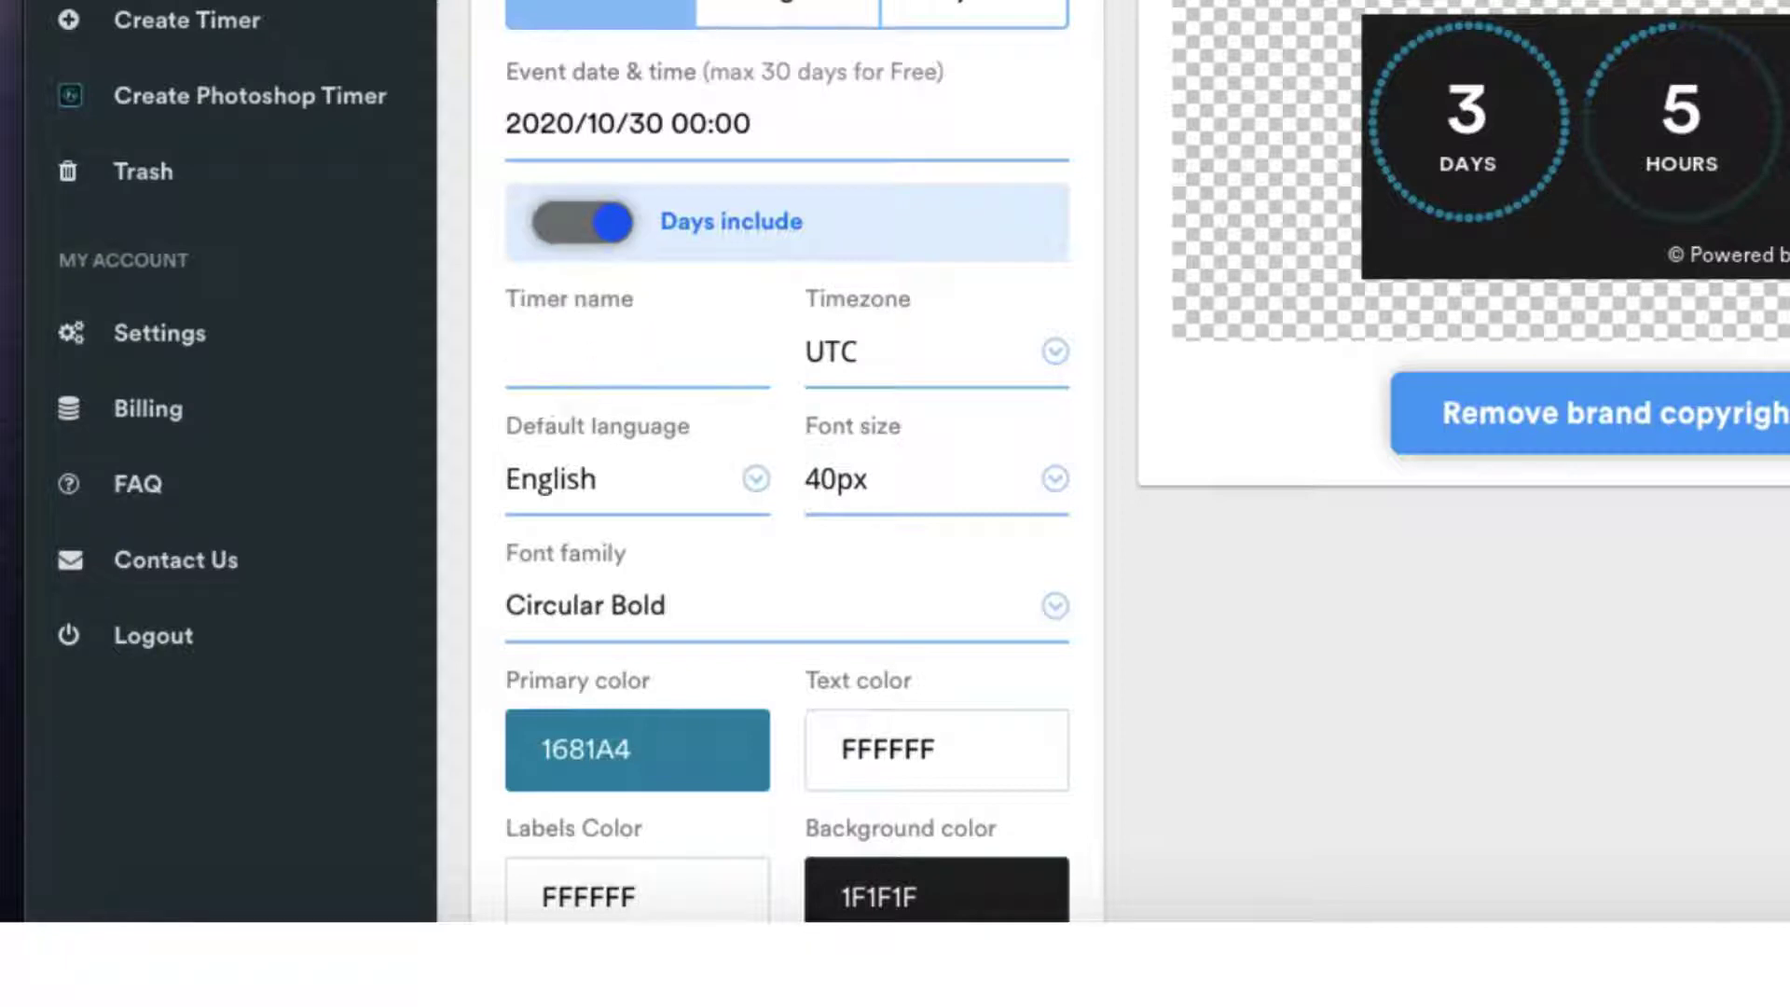
type("Halloween deal")
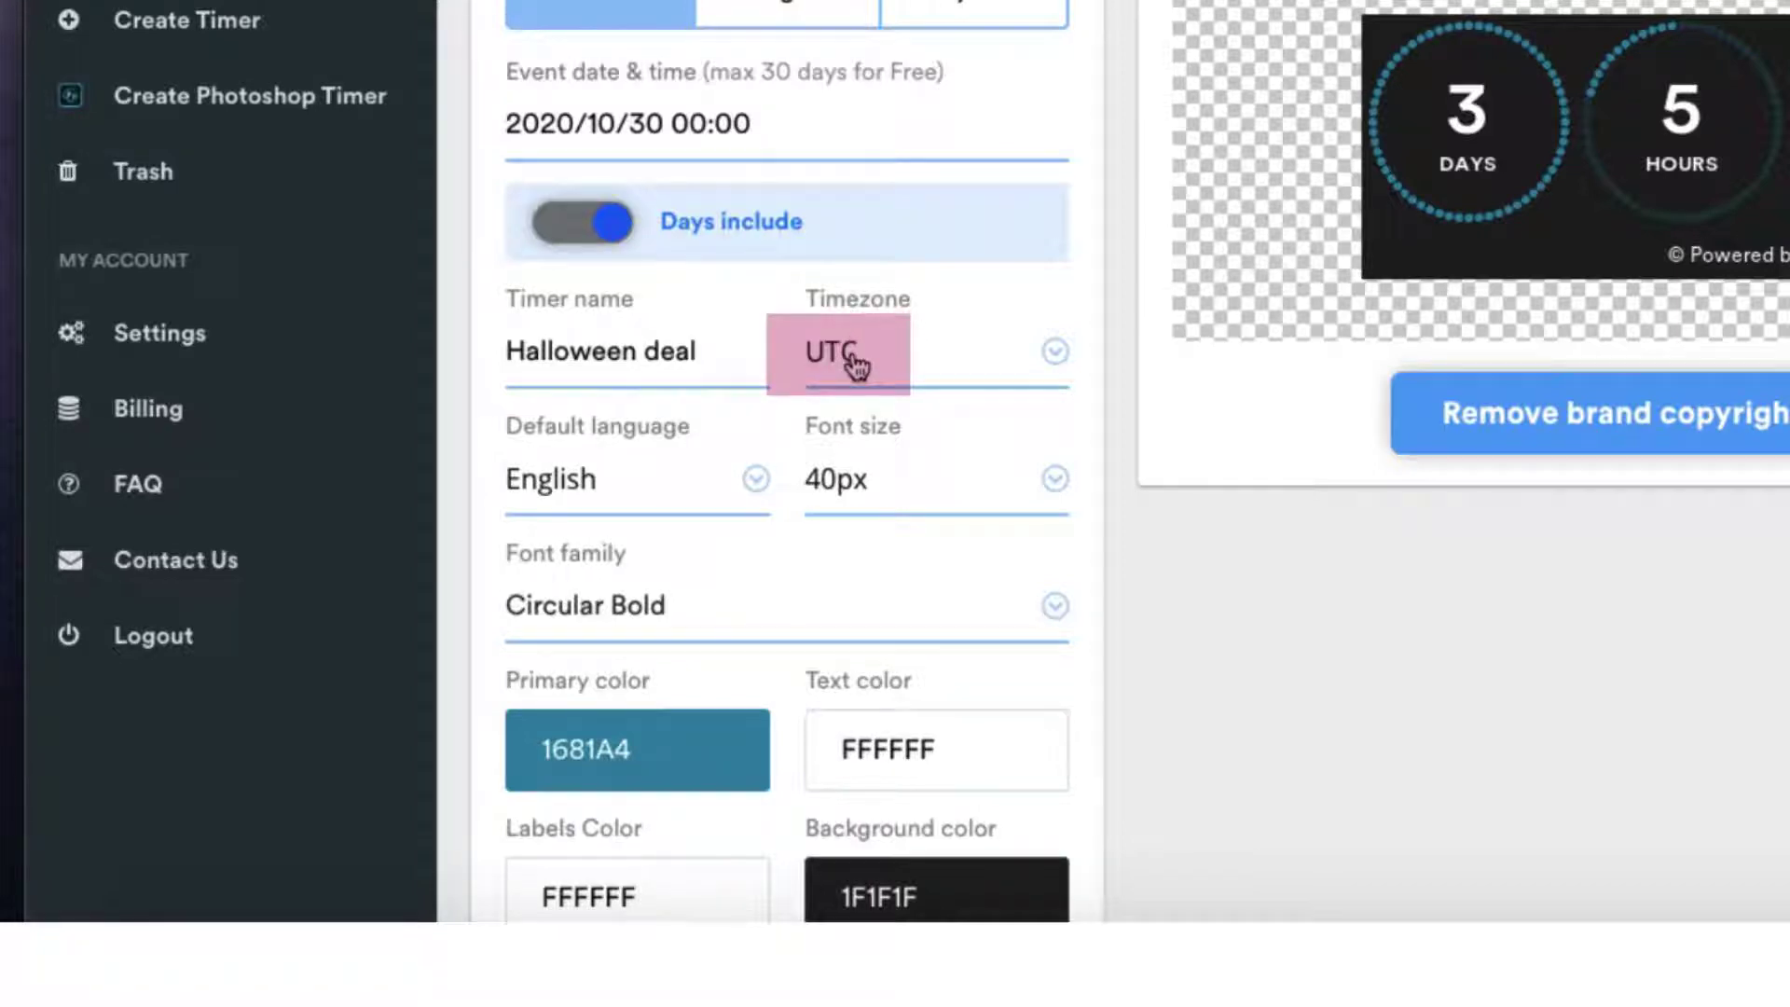
Step: Keep the timezone on UTC, leaving the font size at 40px for now
left_click(1054, 372)
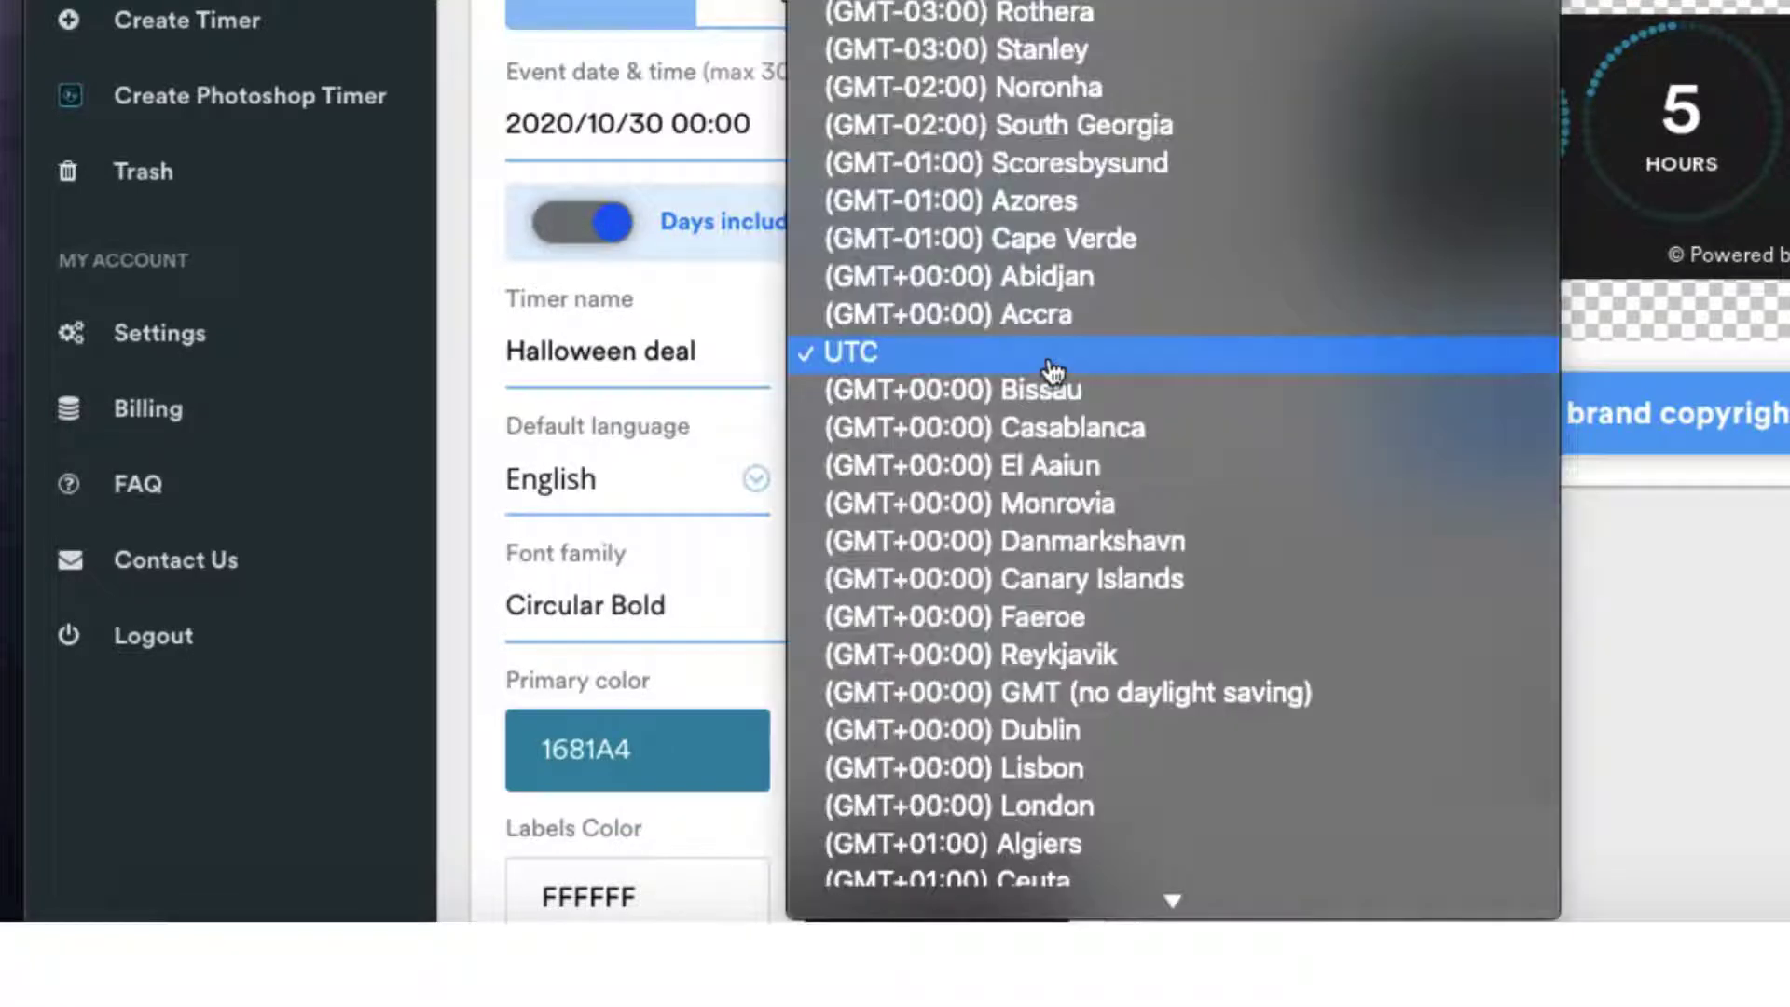
mouse_move(1025, 3)
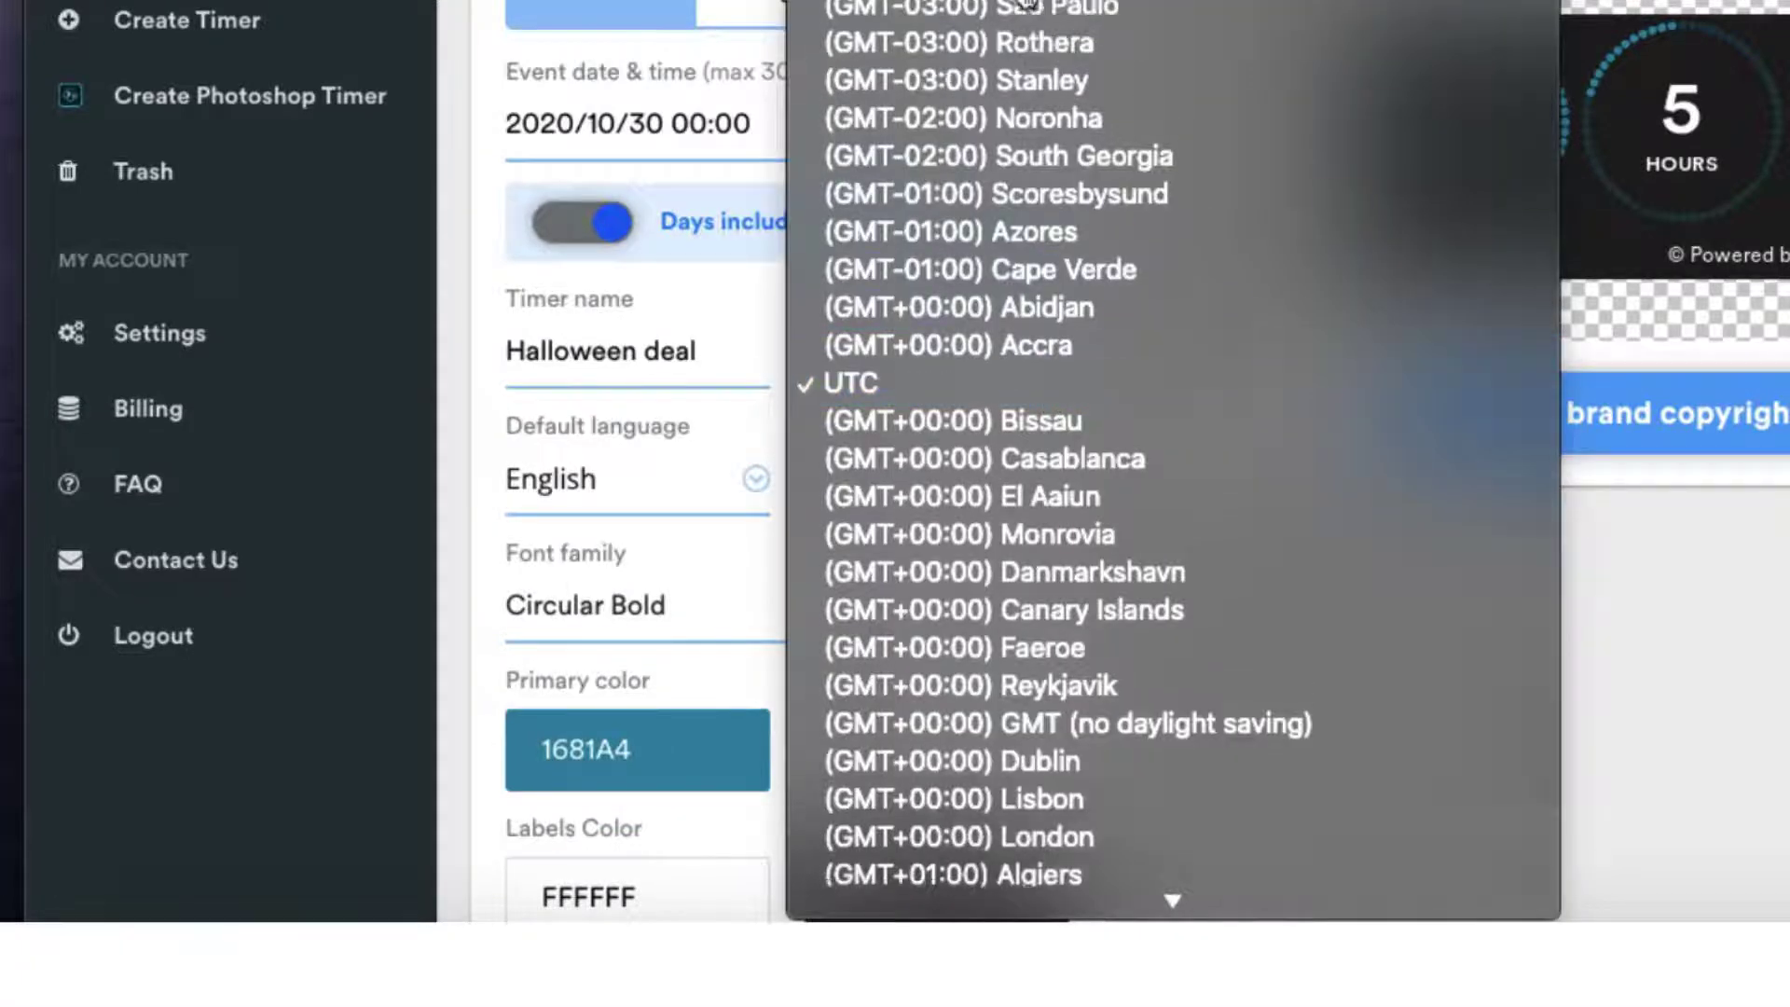
scroll(1025, 3, "down", 10)
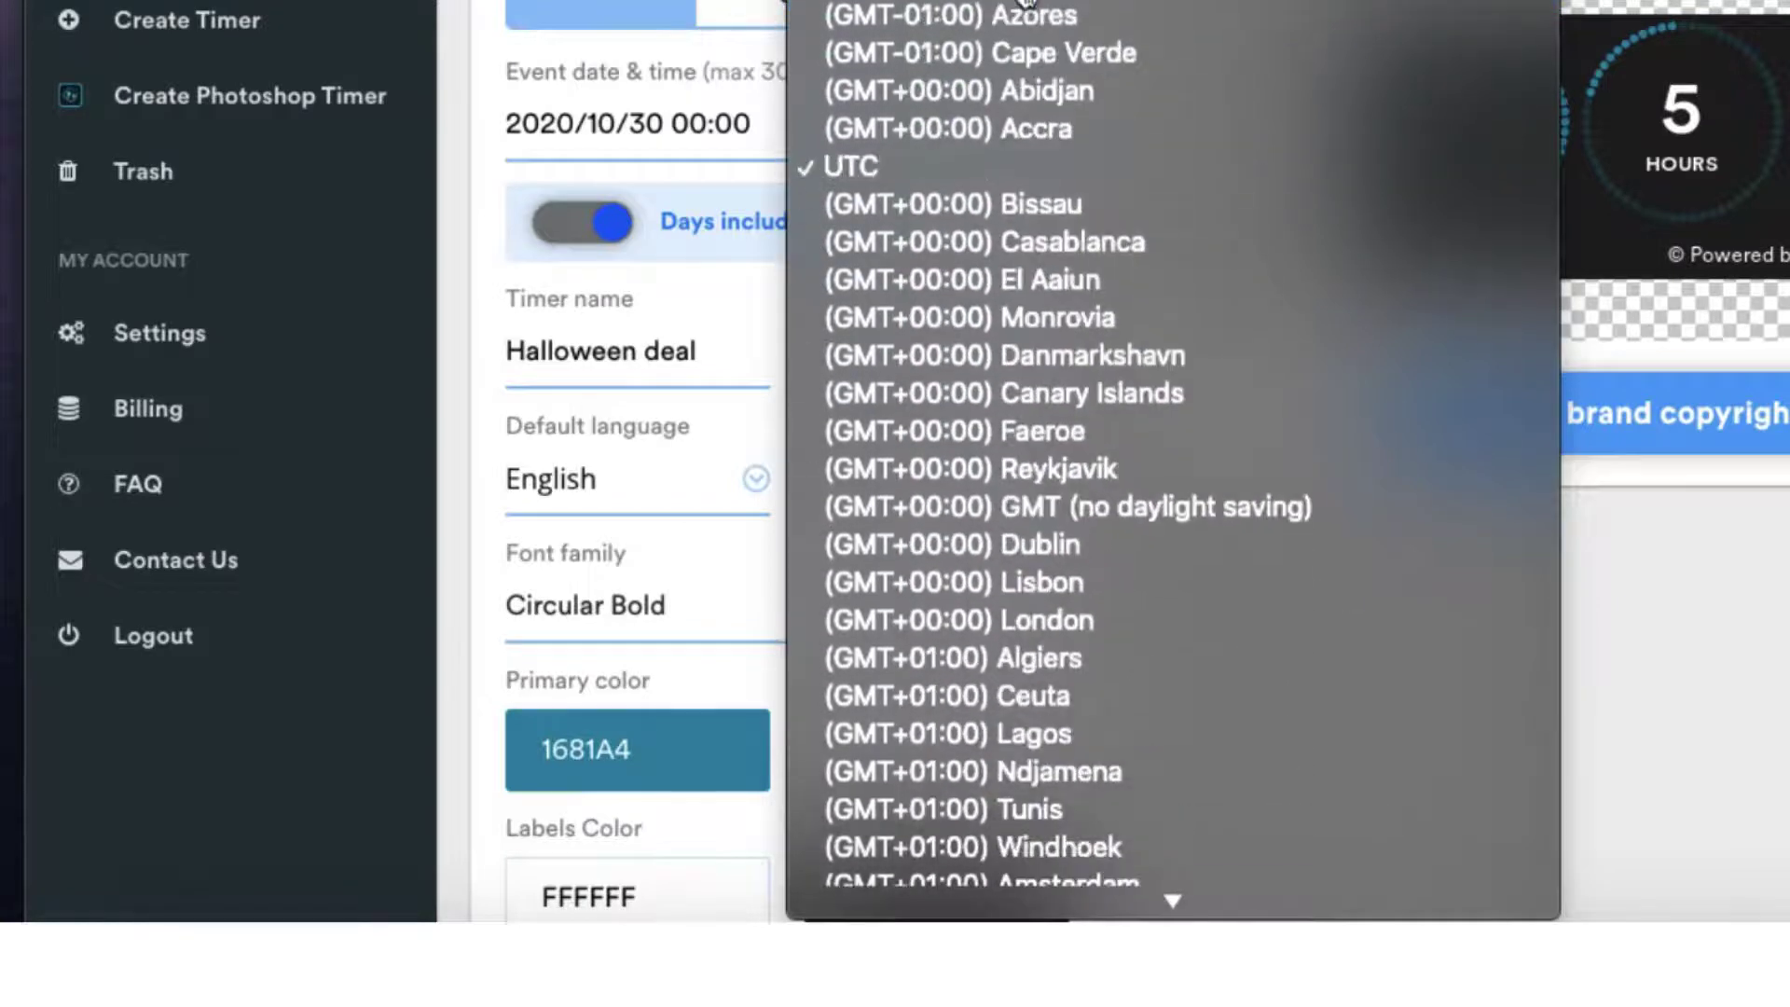
left_click(951, 168)
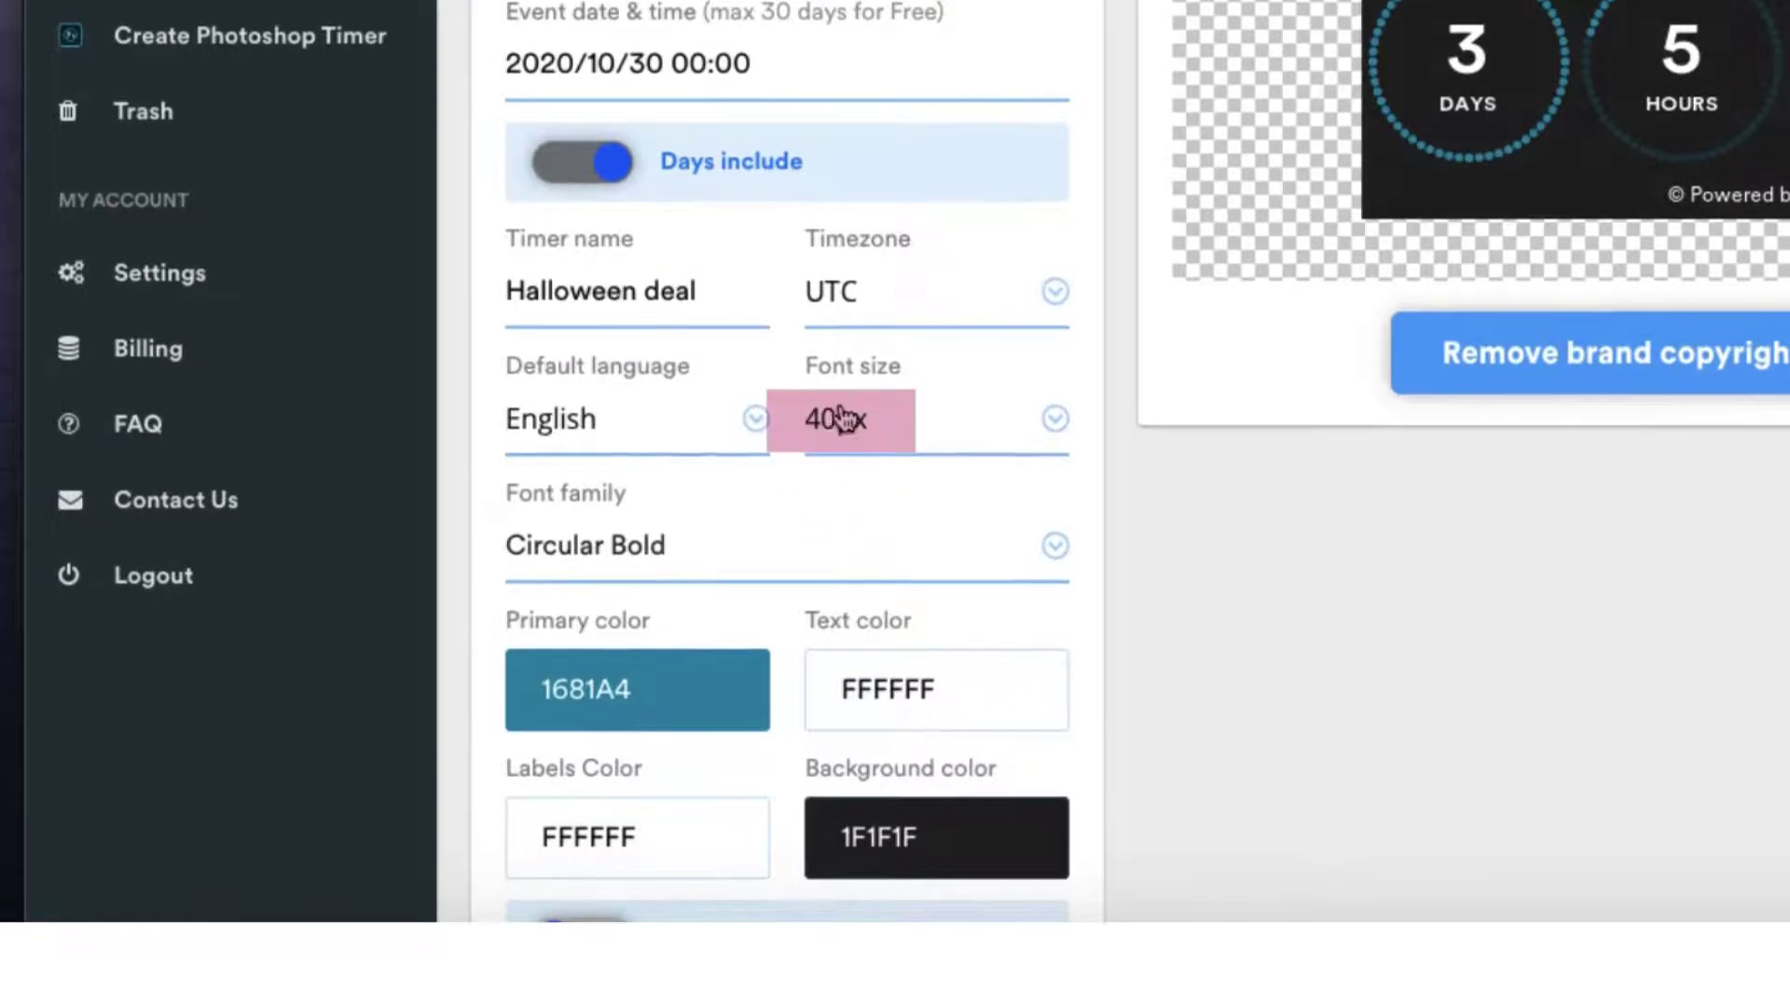
left_click(1056, 425)
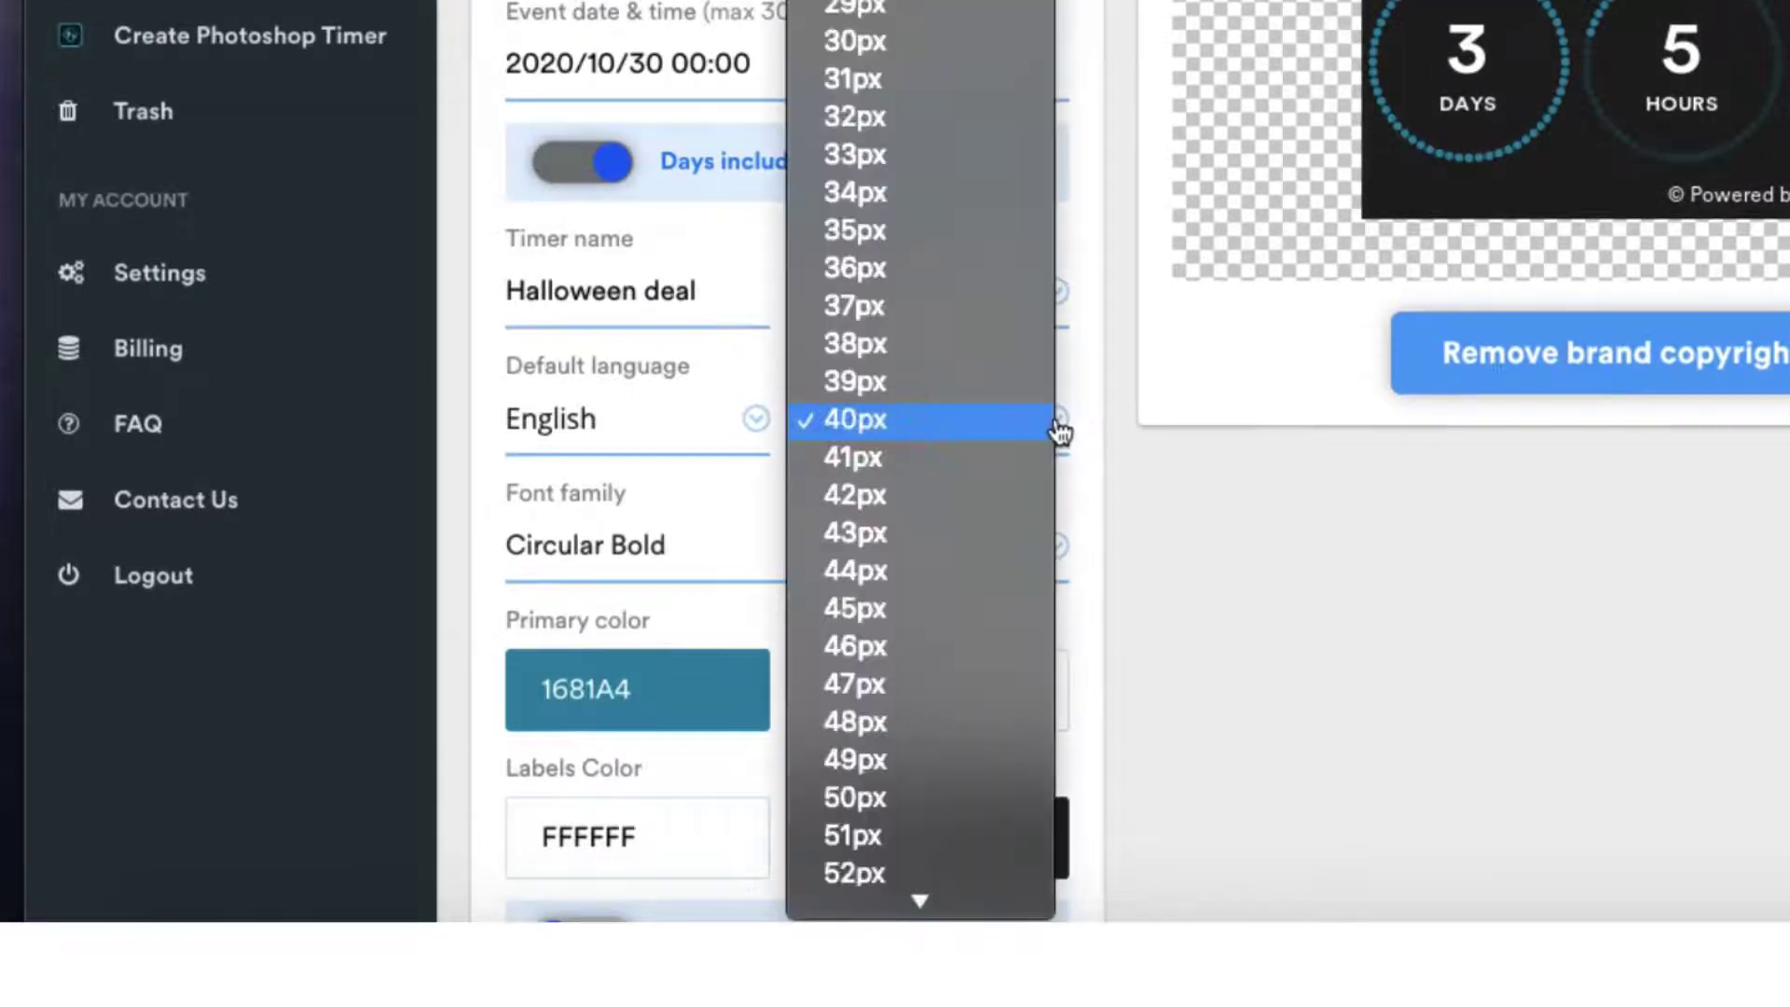
scroll(916, 544, "down", 5)
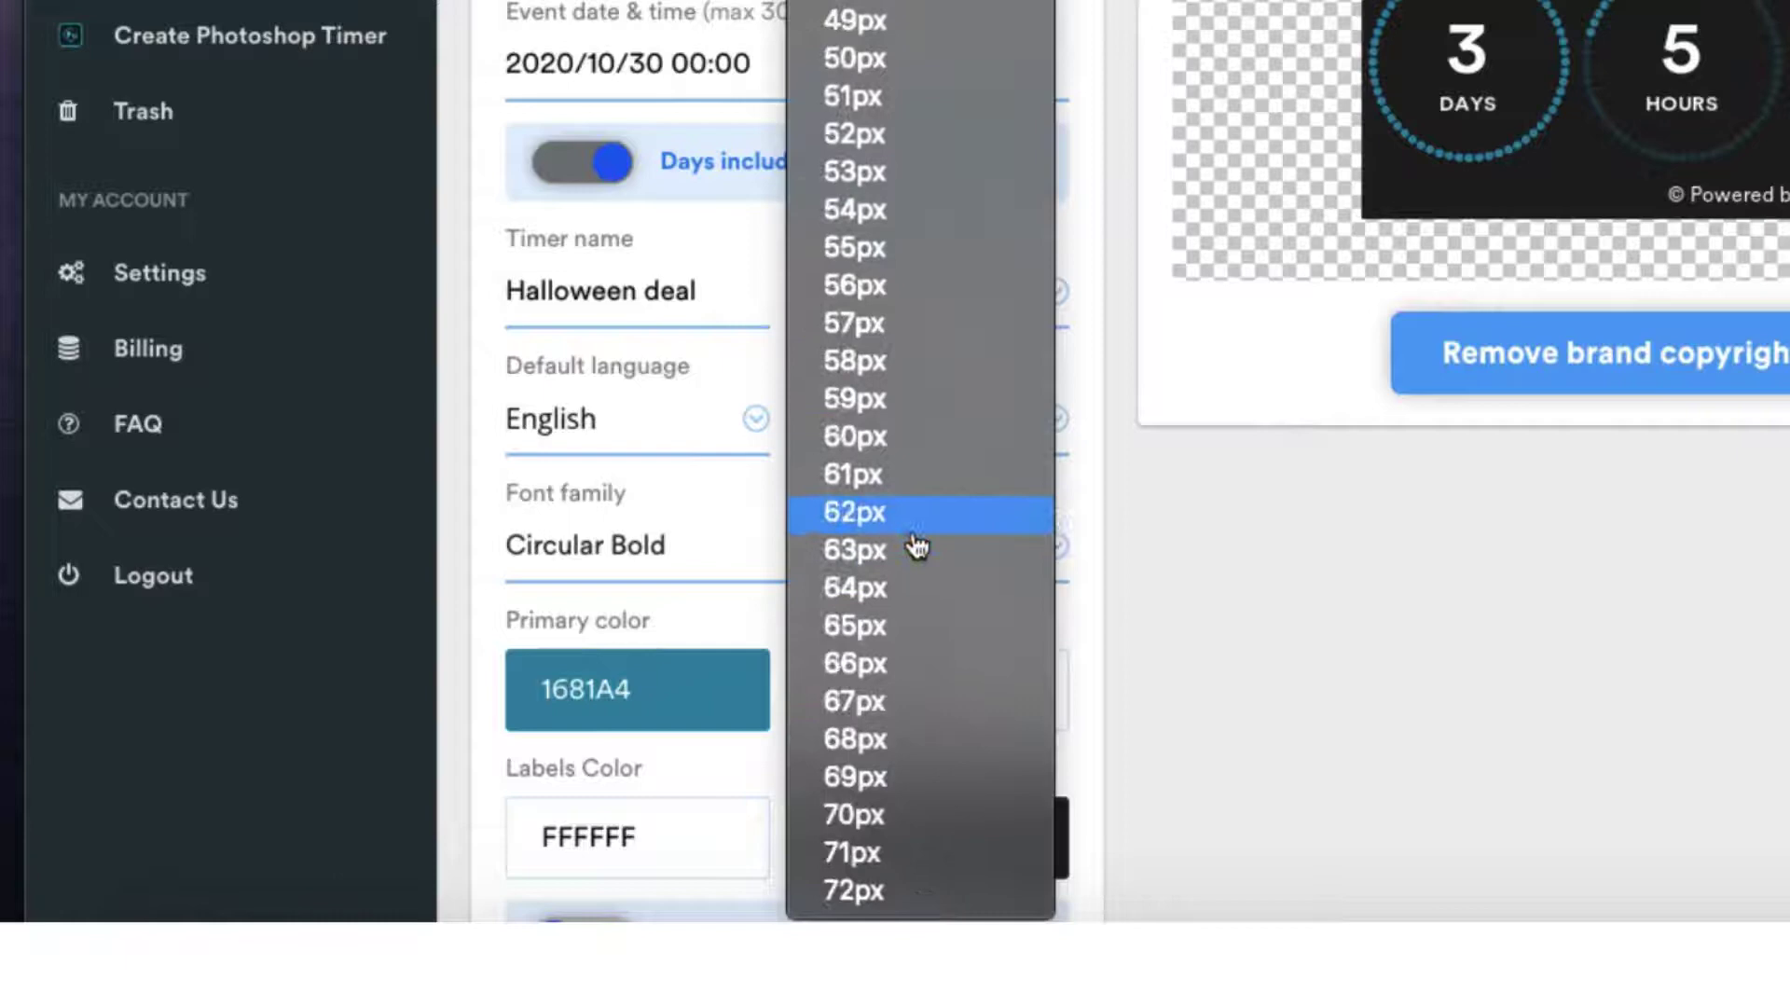
scroll(918, 546, "up", 5)
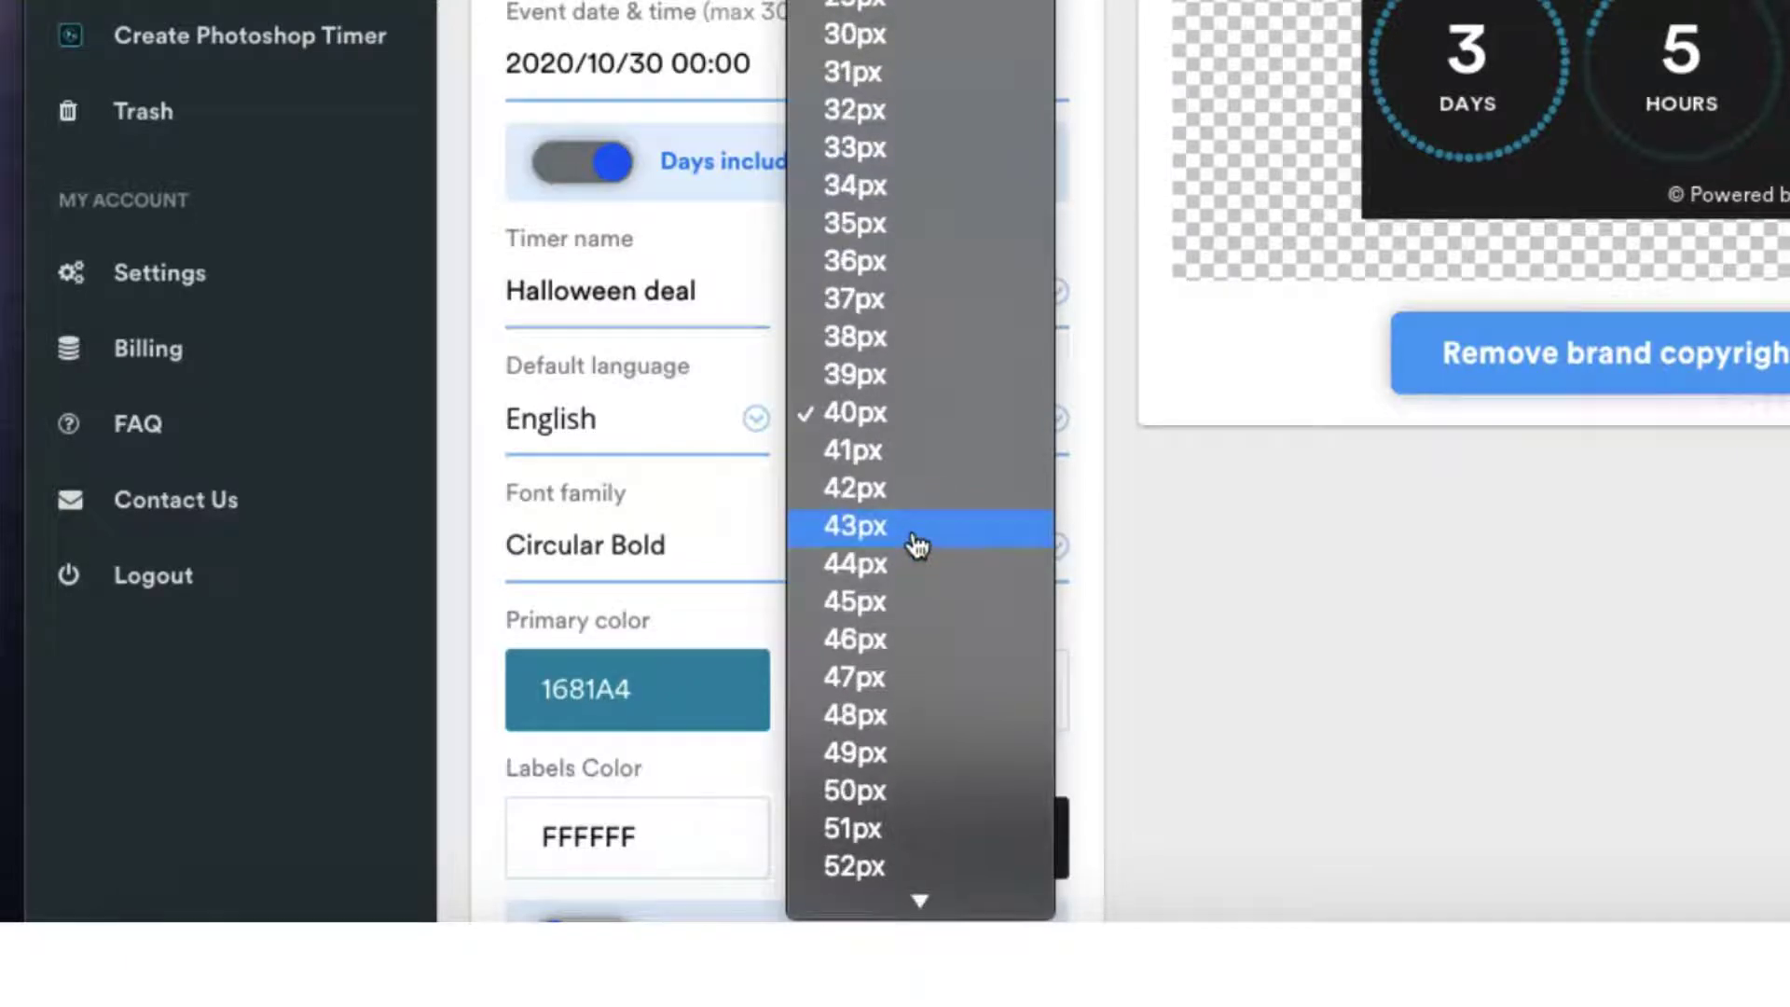
left_click(912, 430)
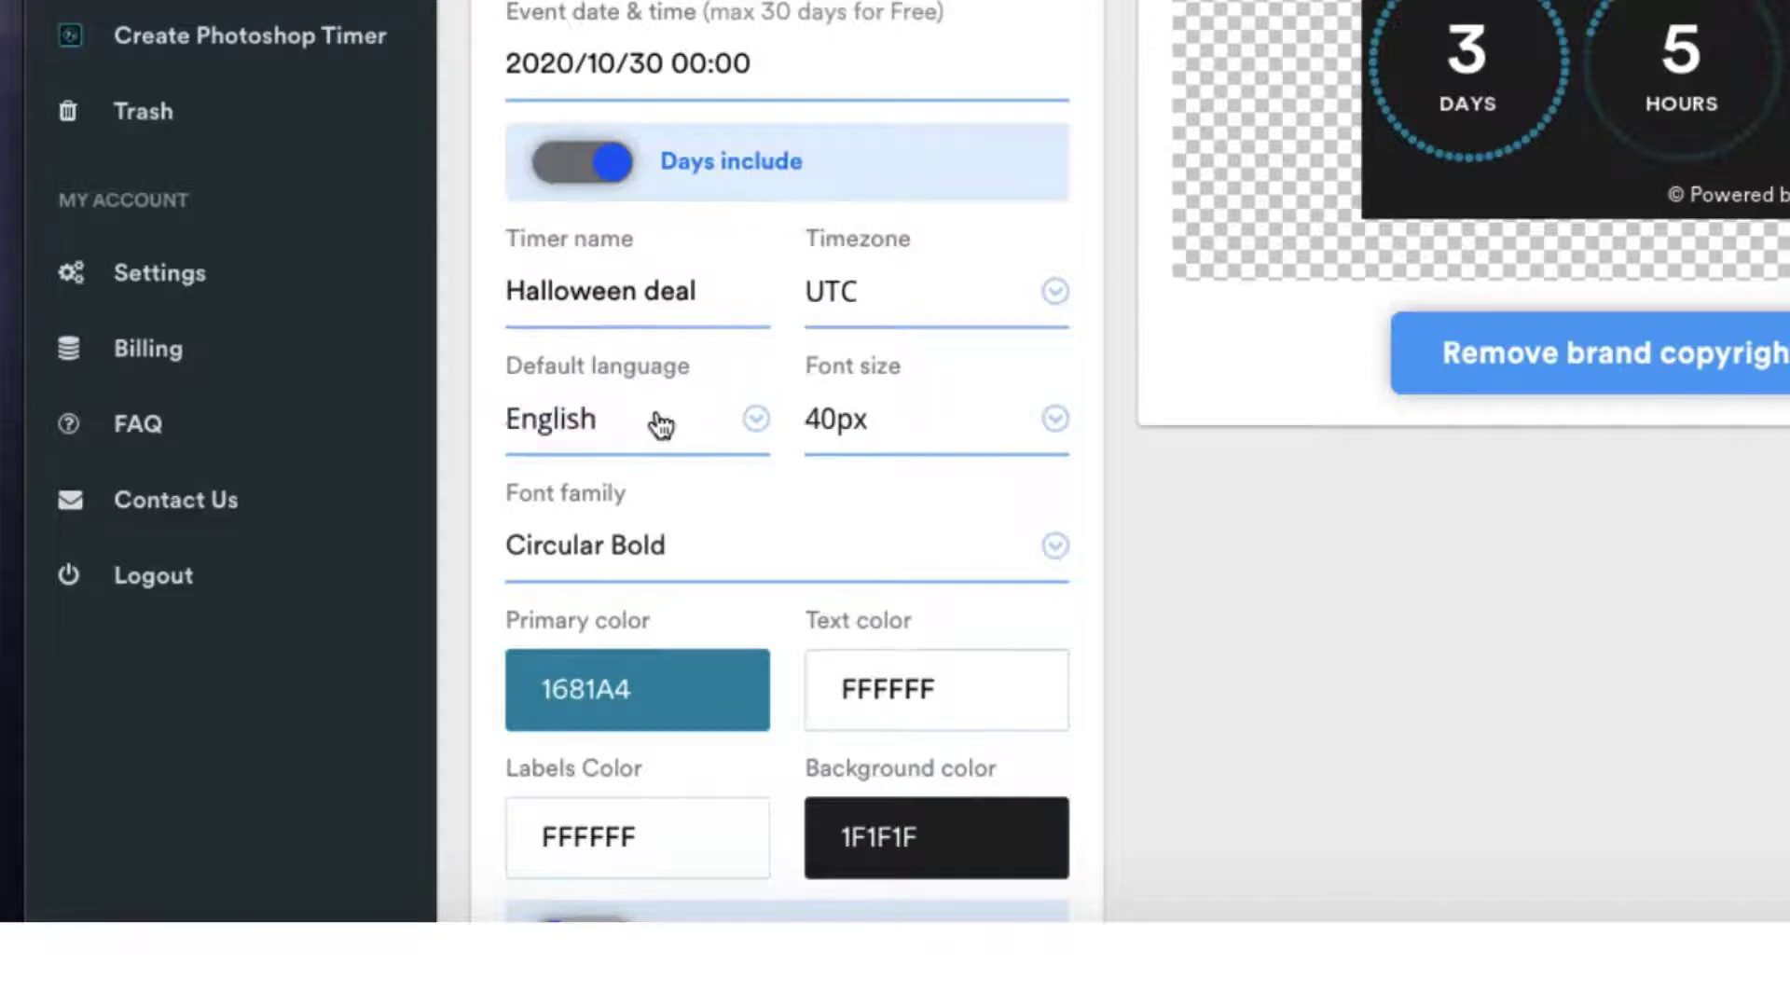
Step: Set the timer font to Bebas Neue at 50px
scroll(663, 424, "down", 2)
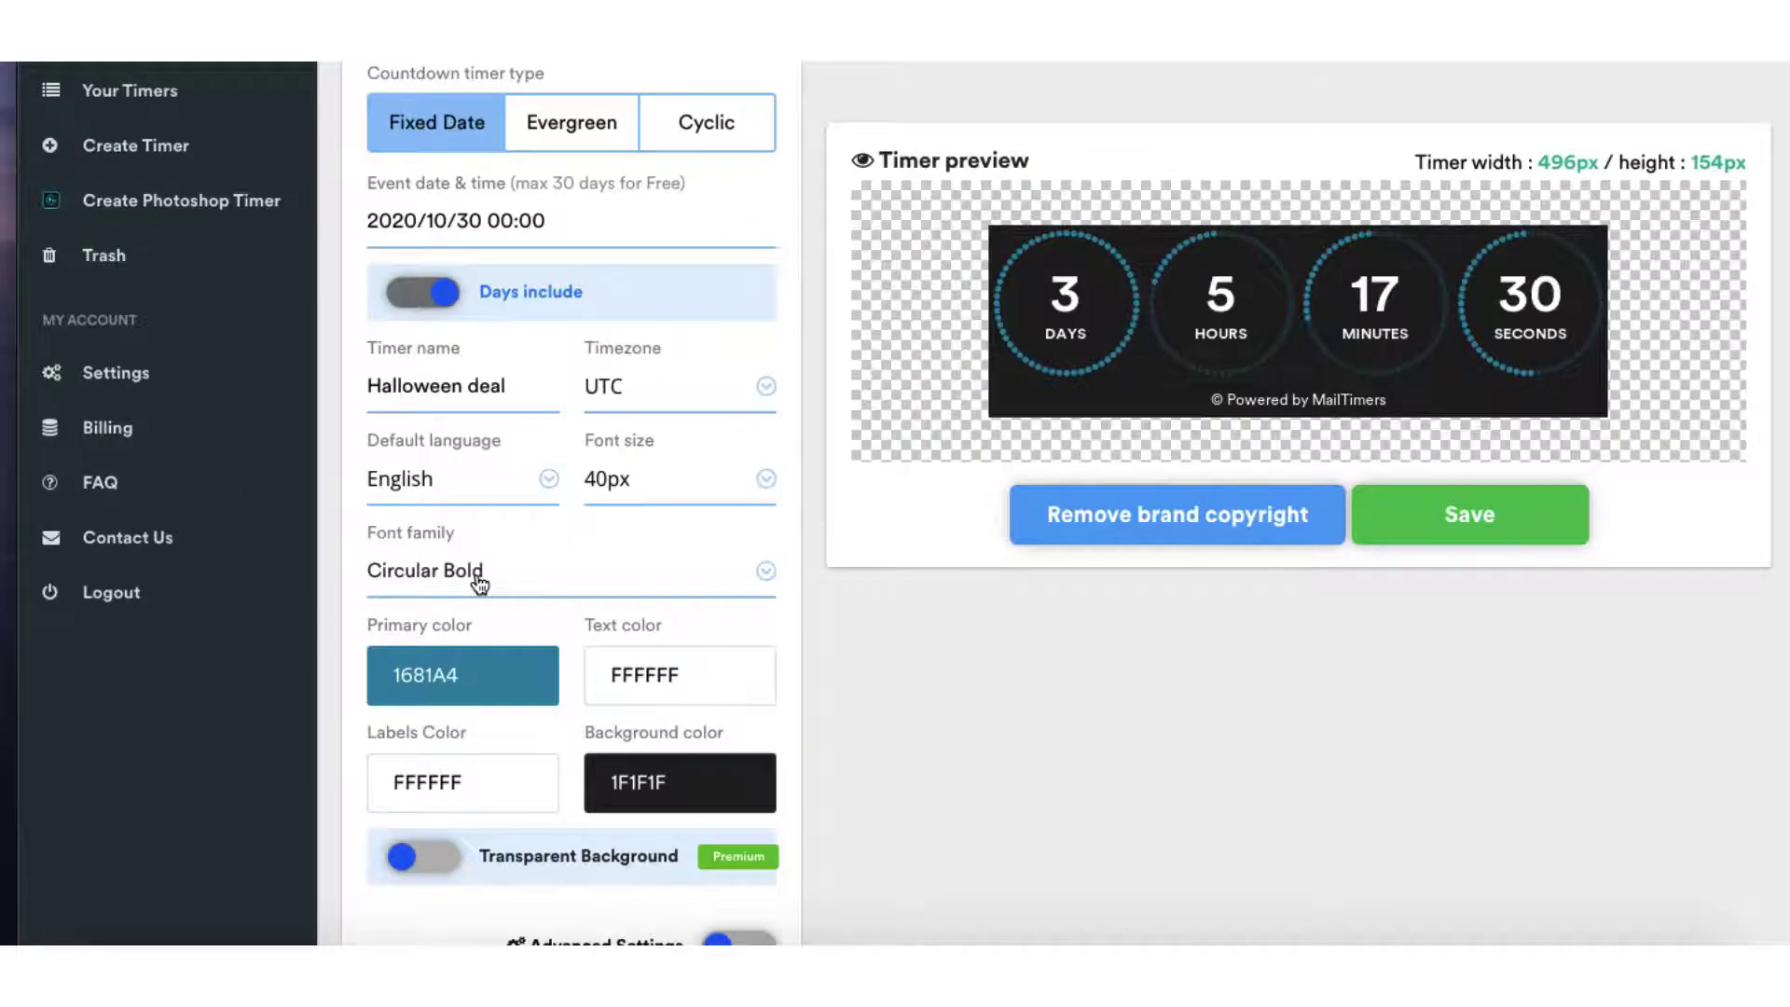
left_click(766, 578)
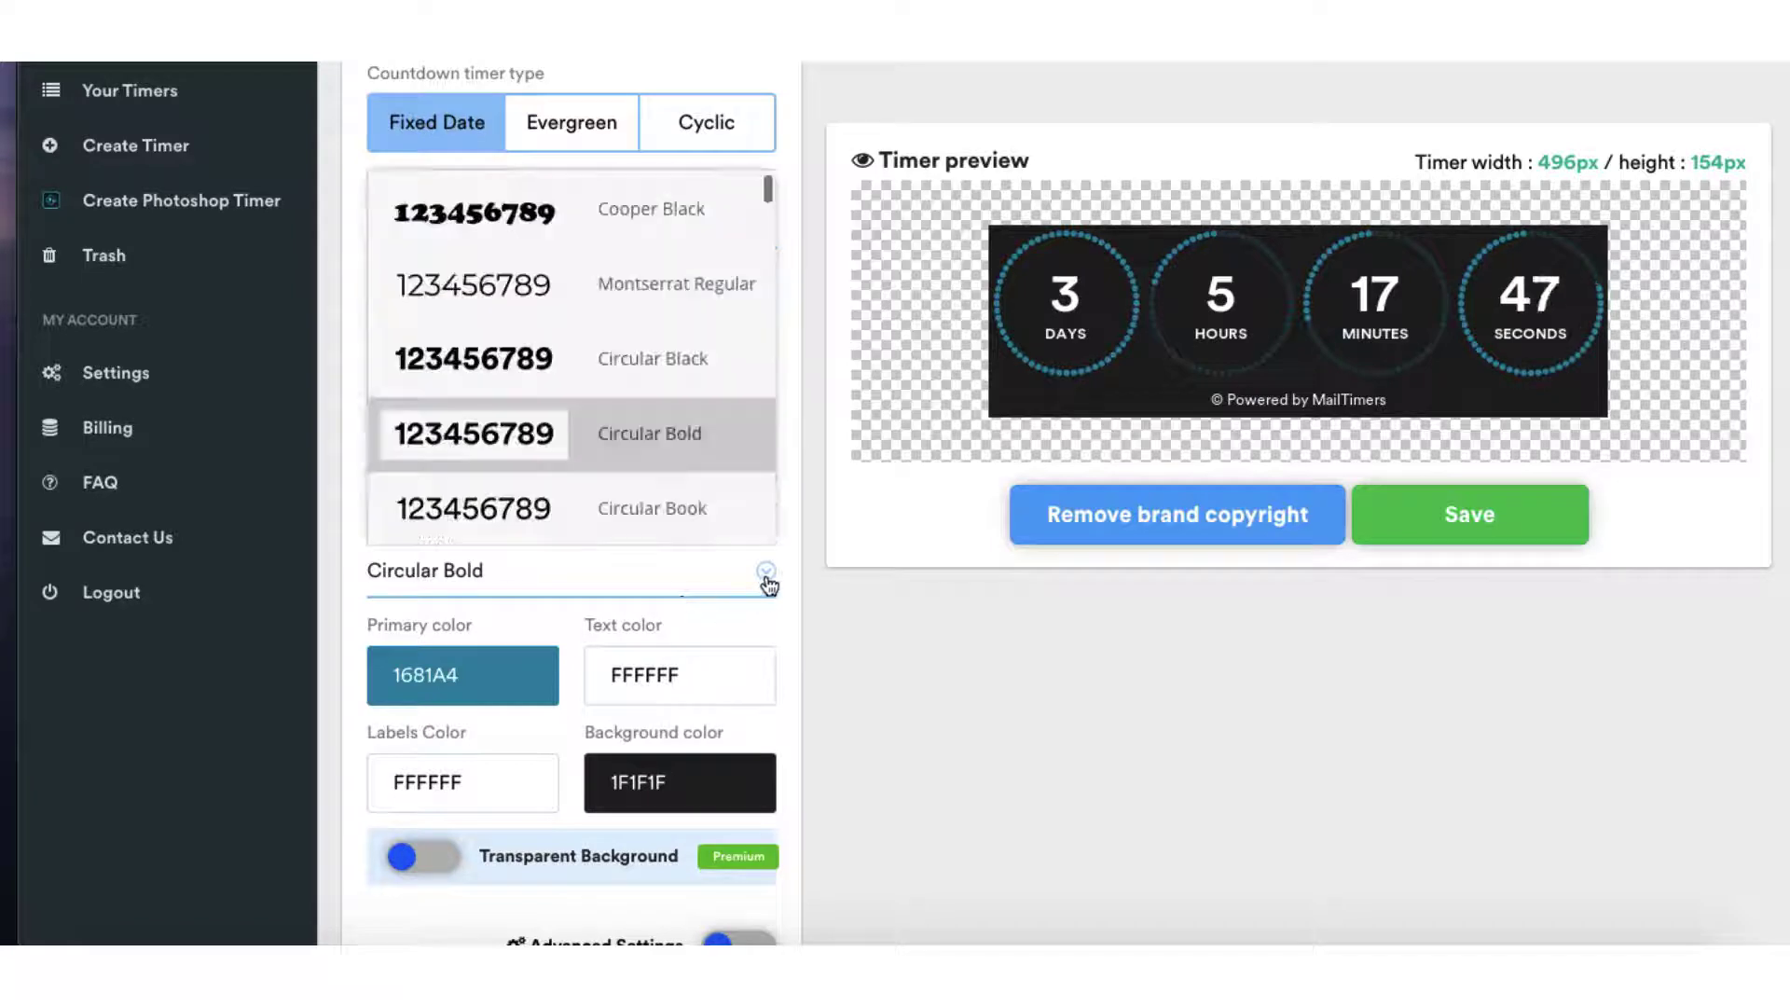
scroll(690, 513, "down", 3)
scroll(690, 512, "down", 5)
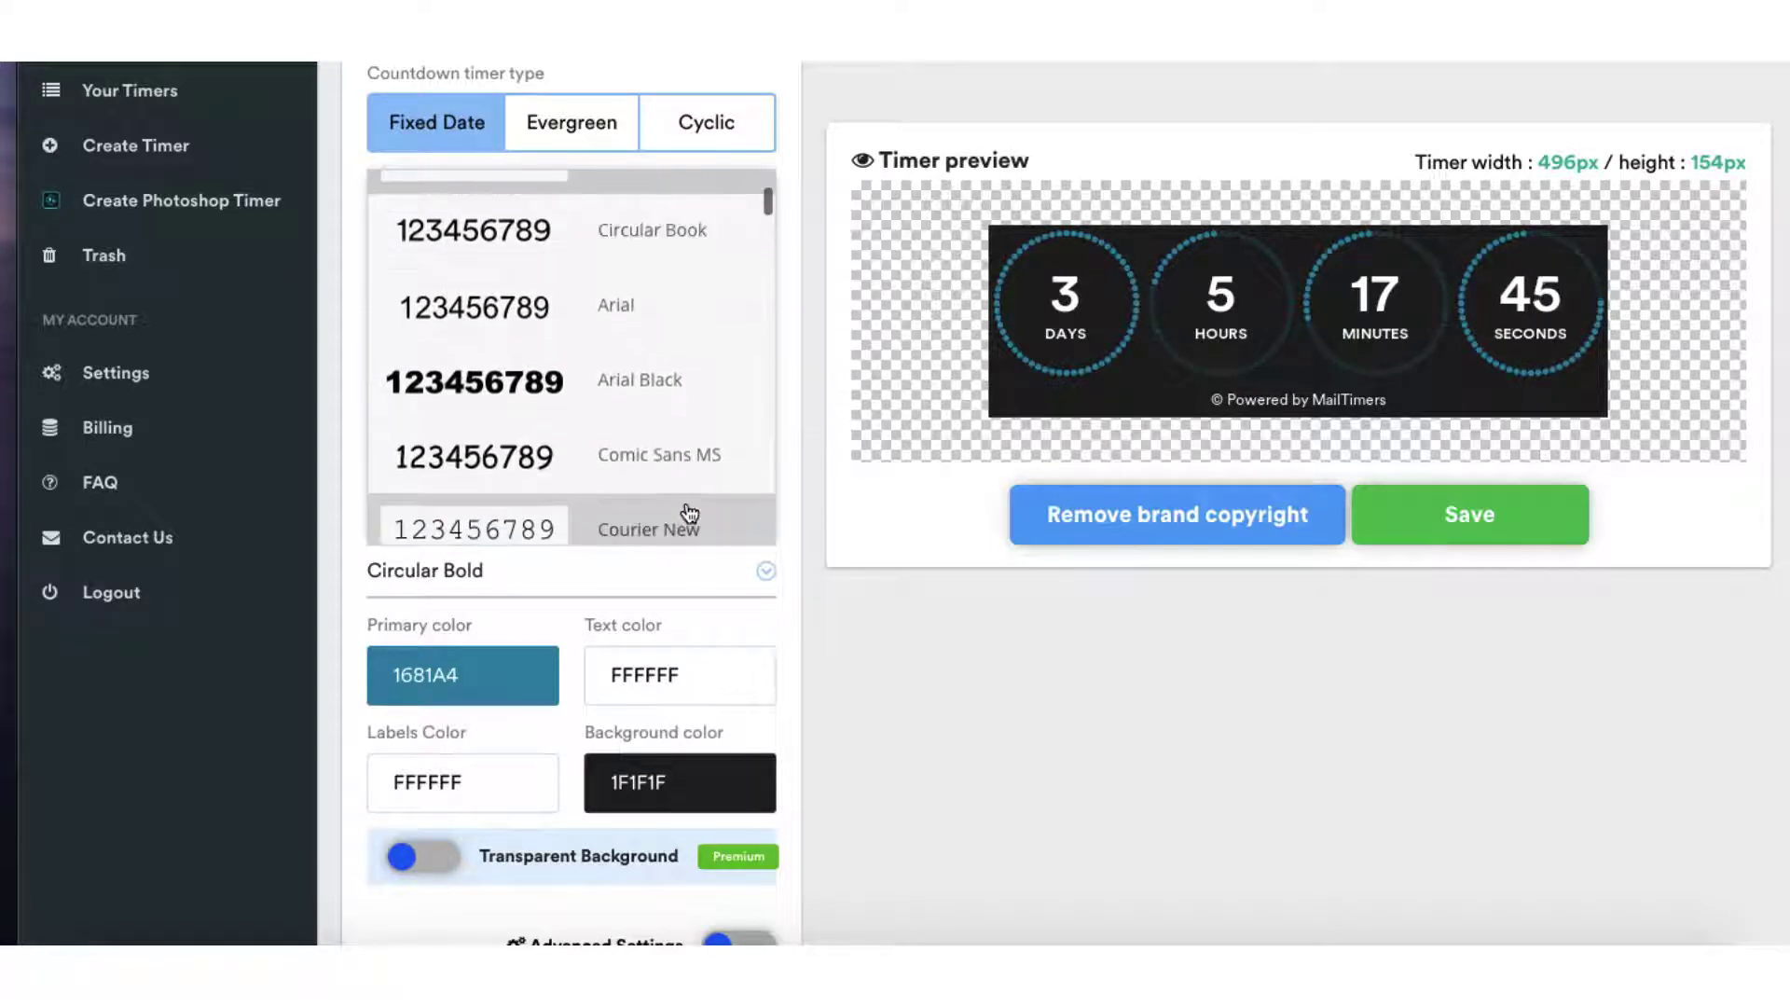
scroll(690, 512, "down", 5)
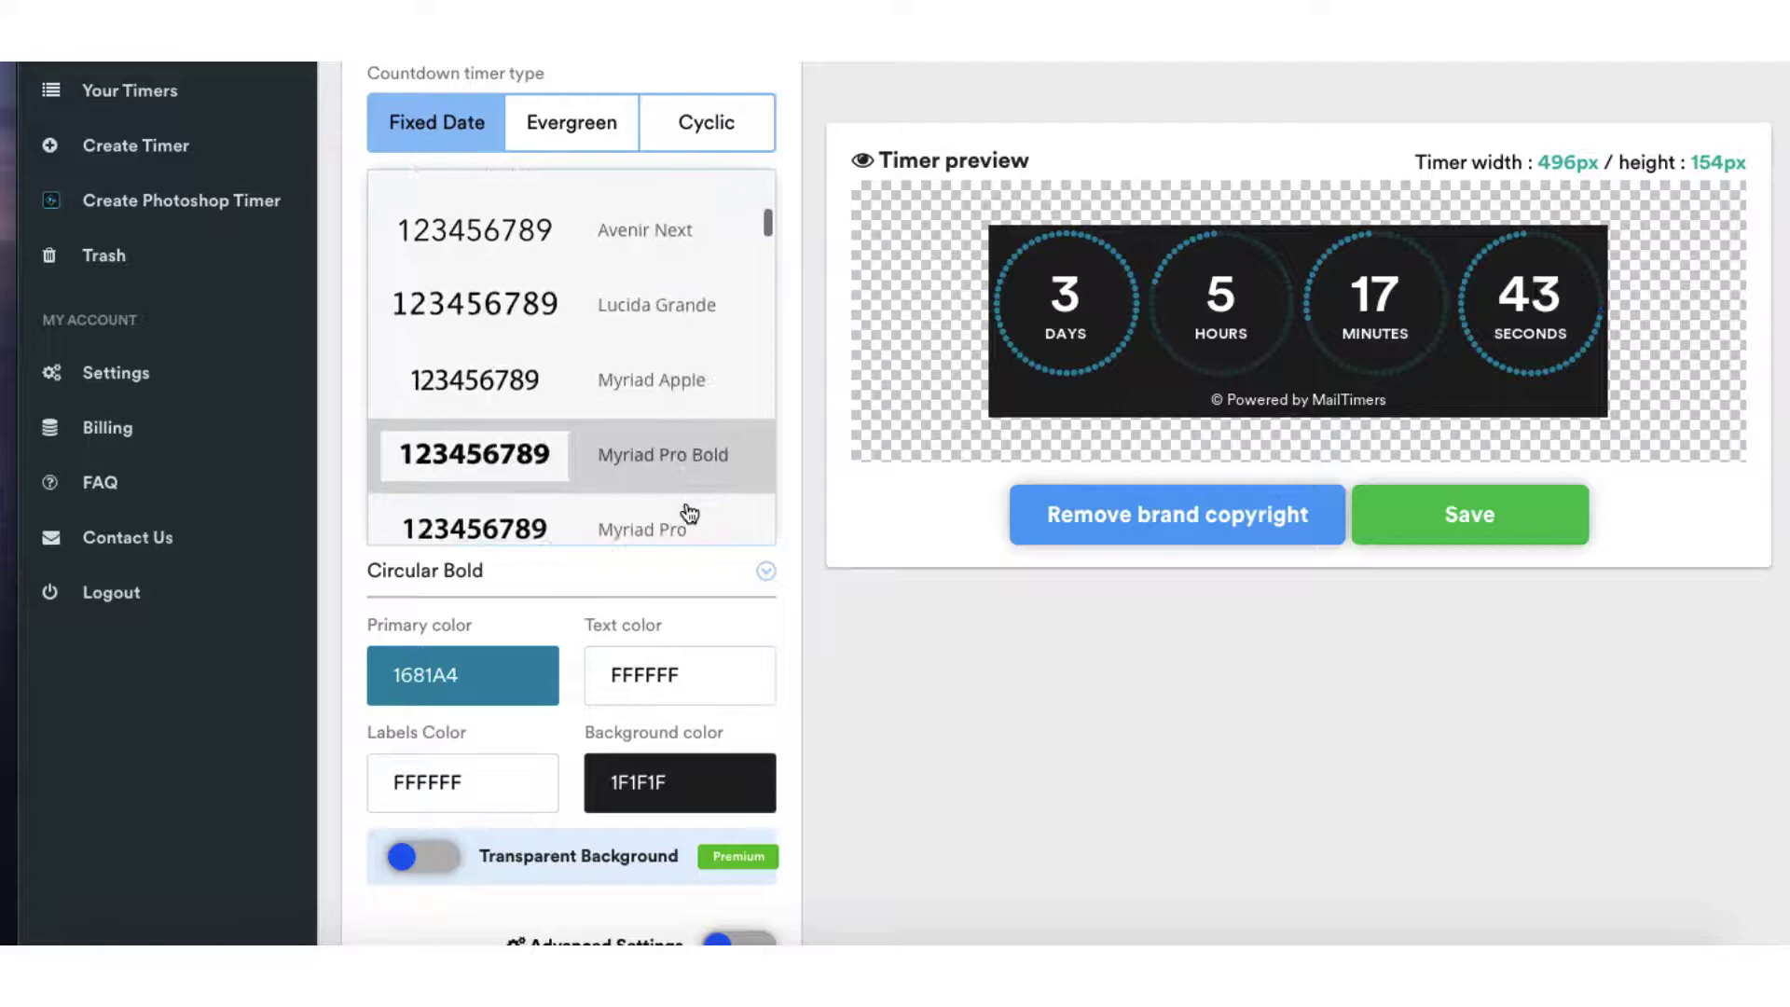
scroll(690, 513, "down", 6)
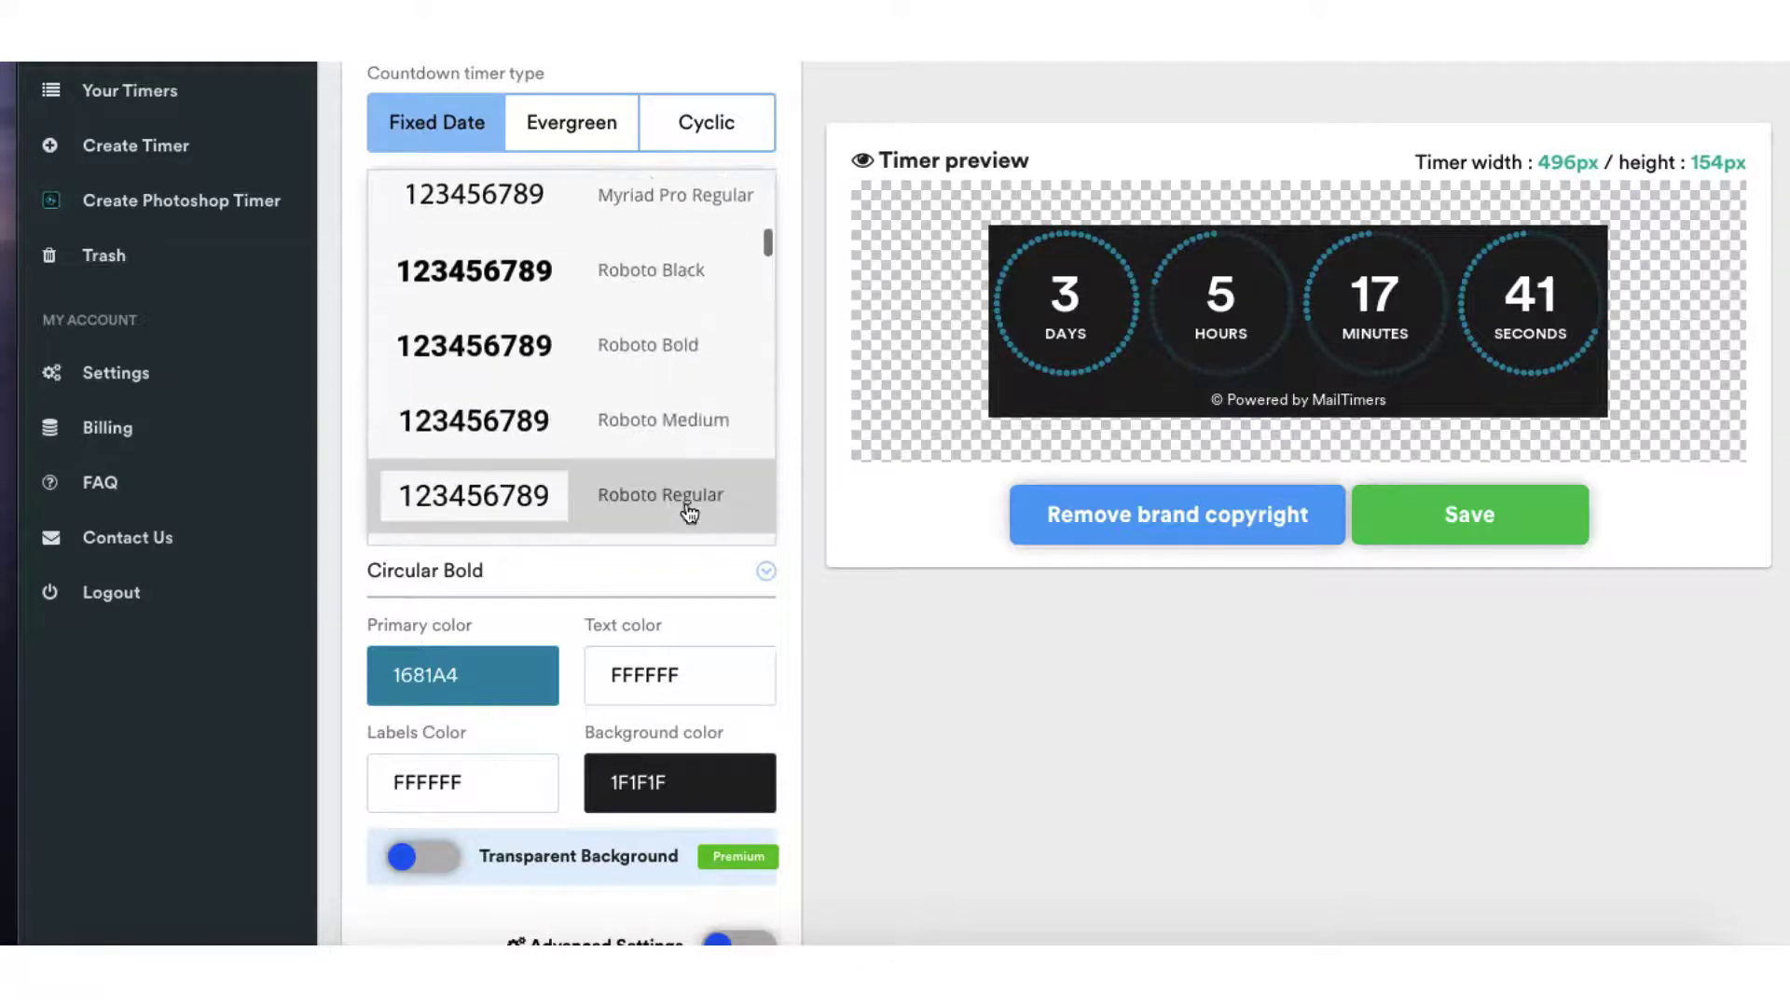
left_click(656, 336)
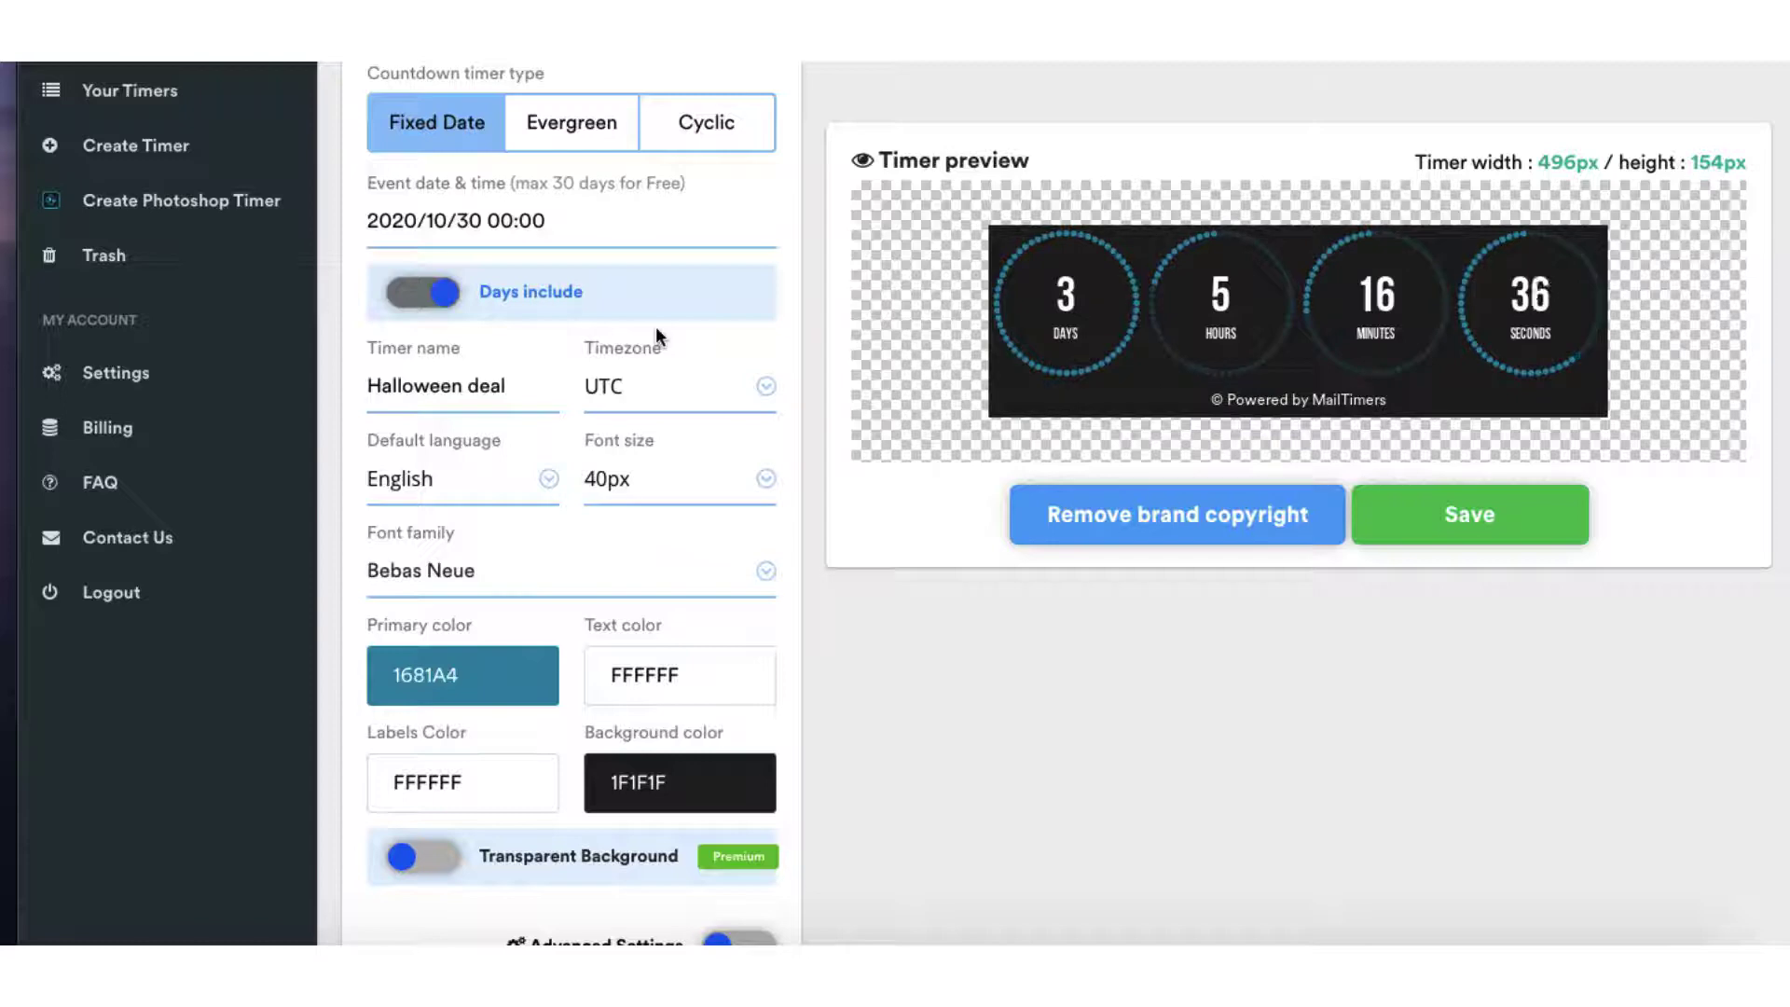
left_click(765, 487)
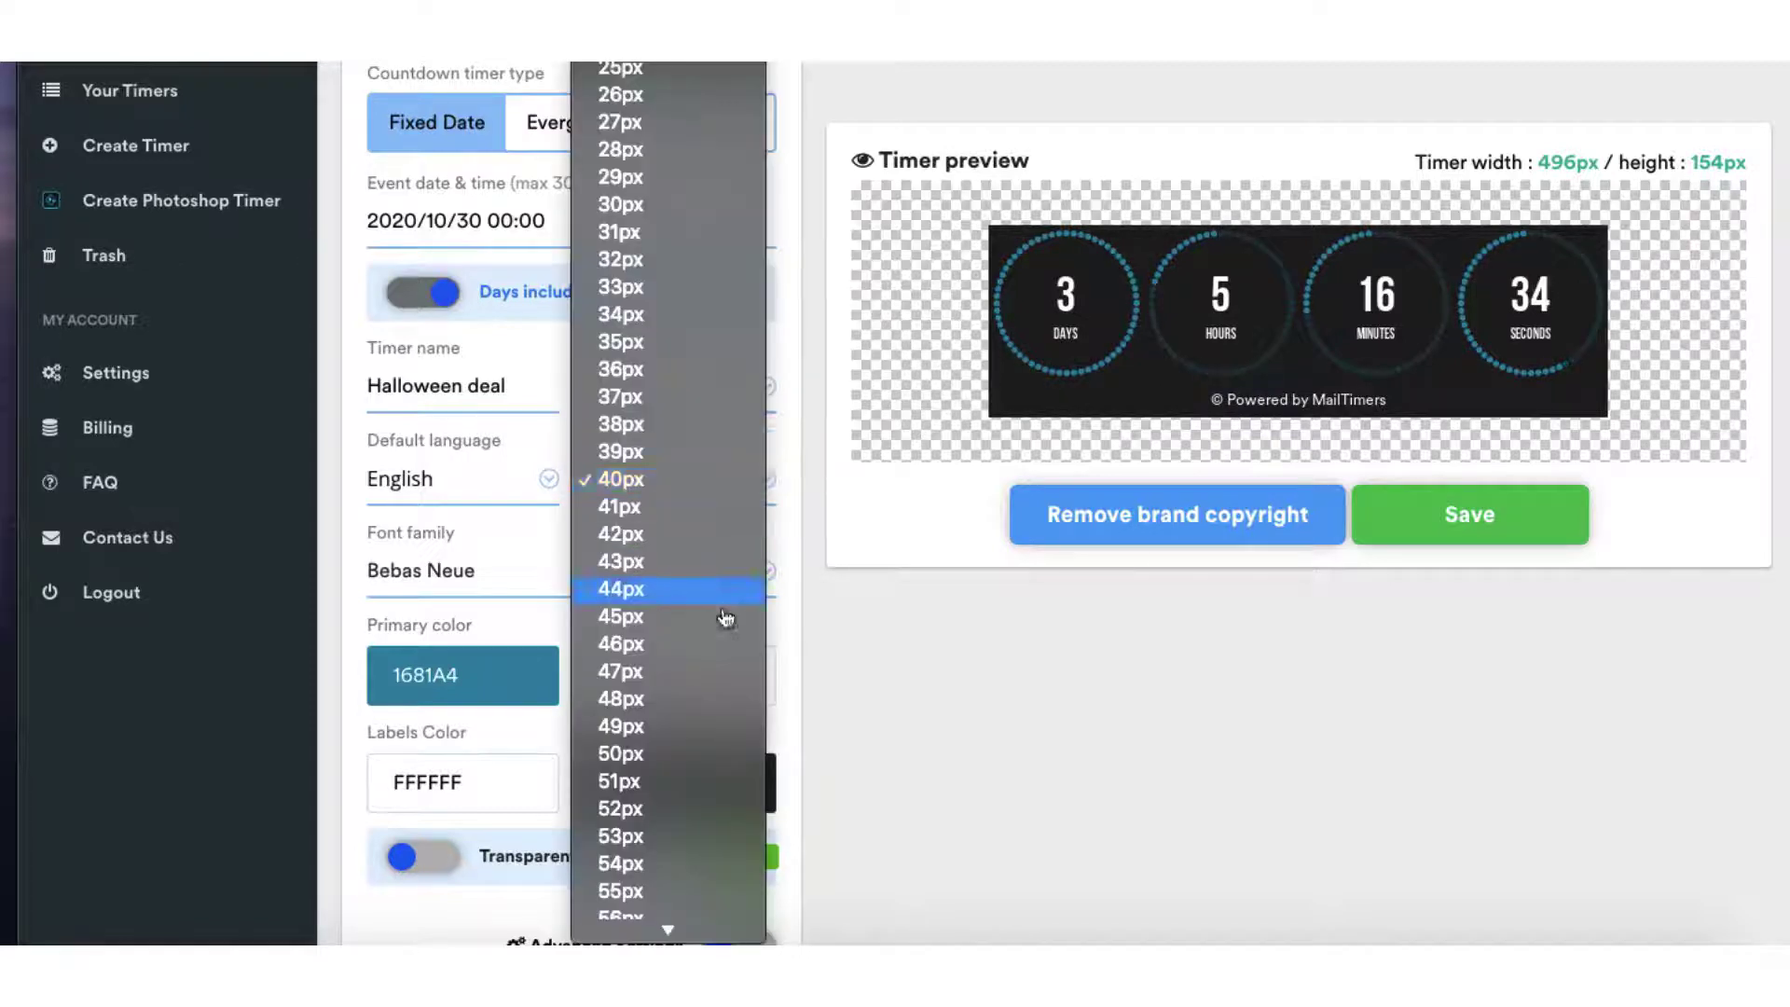
key("Escape")
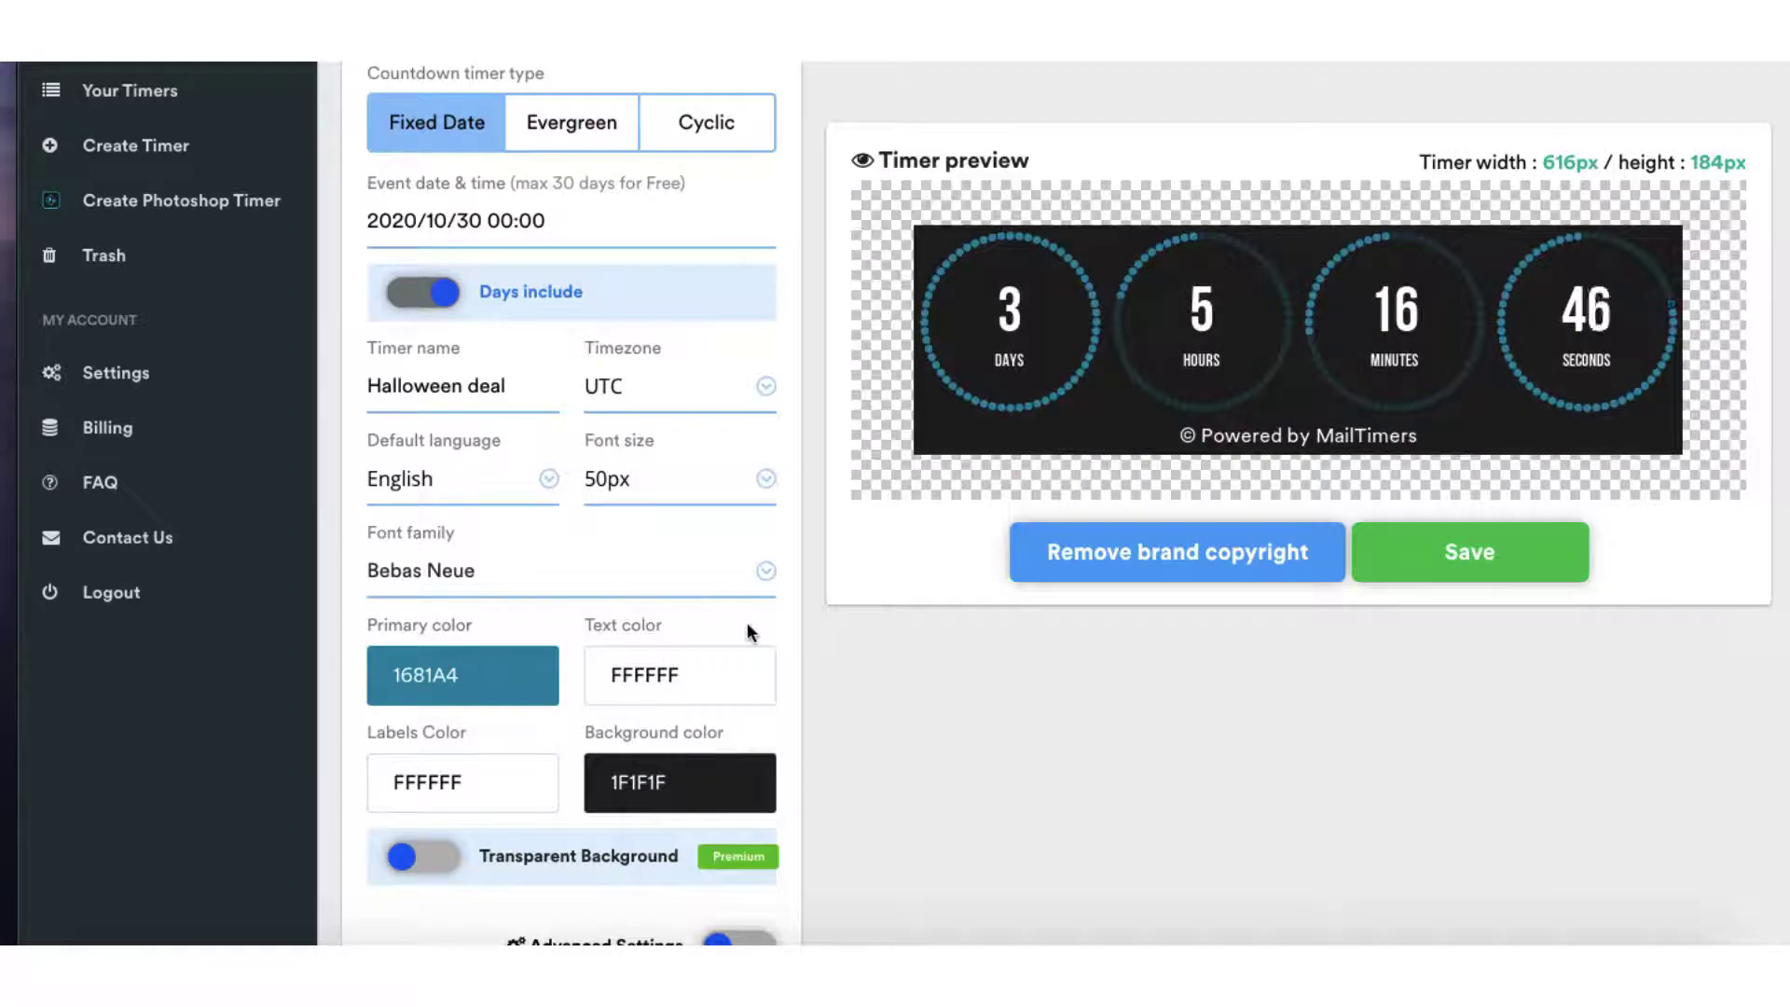
Step: Set the timer background colour to pink F10FA6
scroll(747, 623, "down", 2)
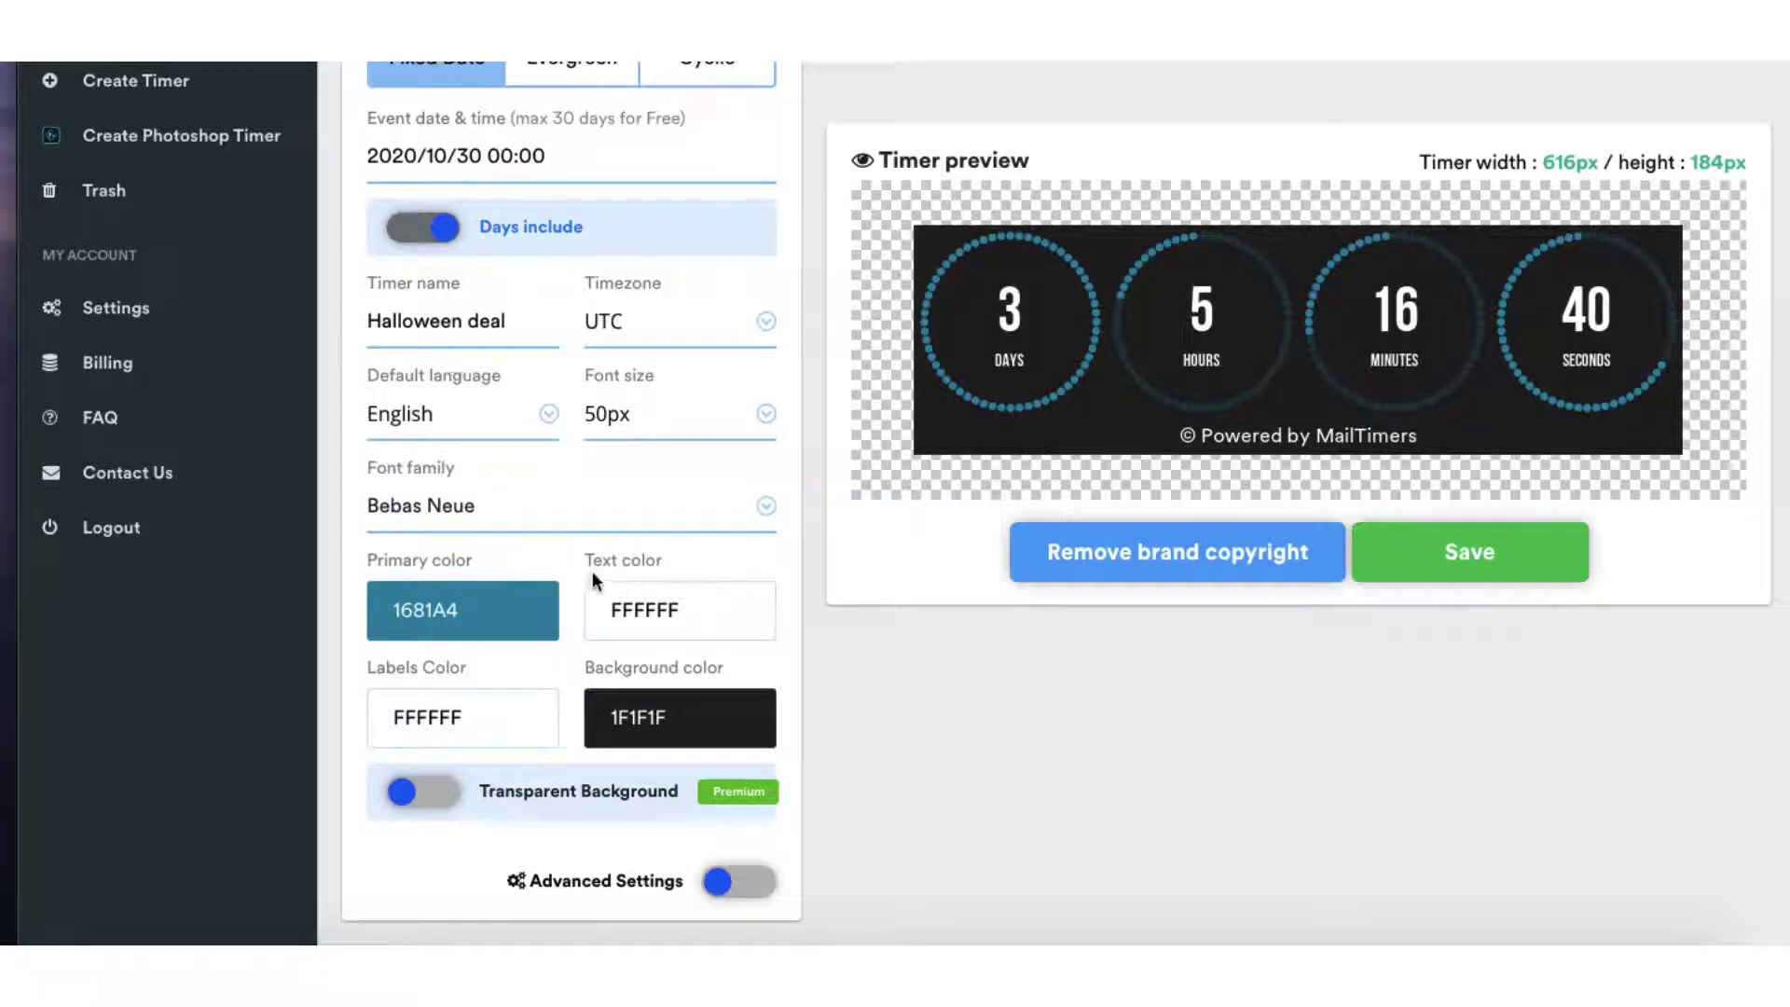
scroll(677, 562, "down", 2)
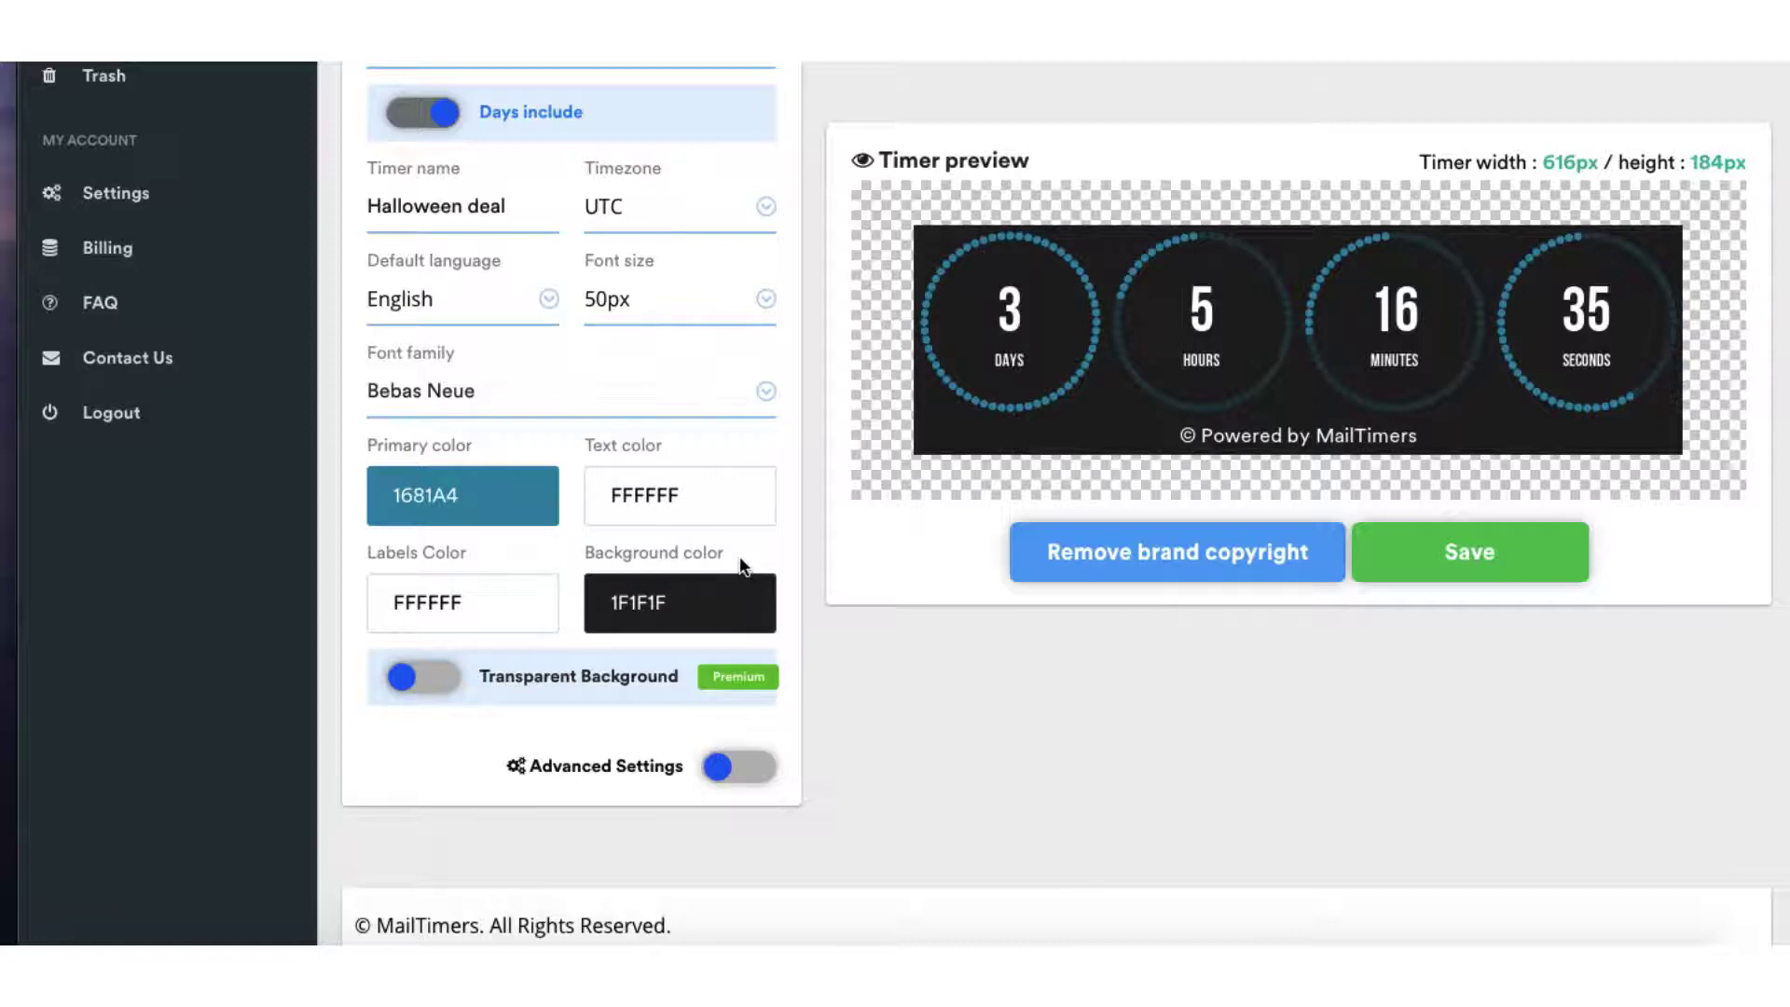
left_click(751, 602)
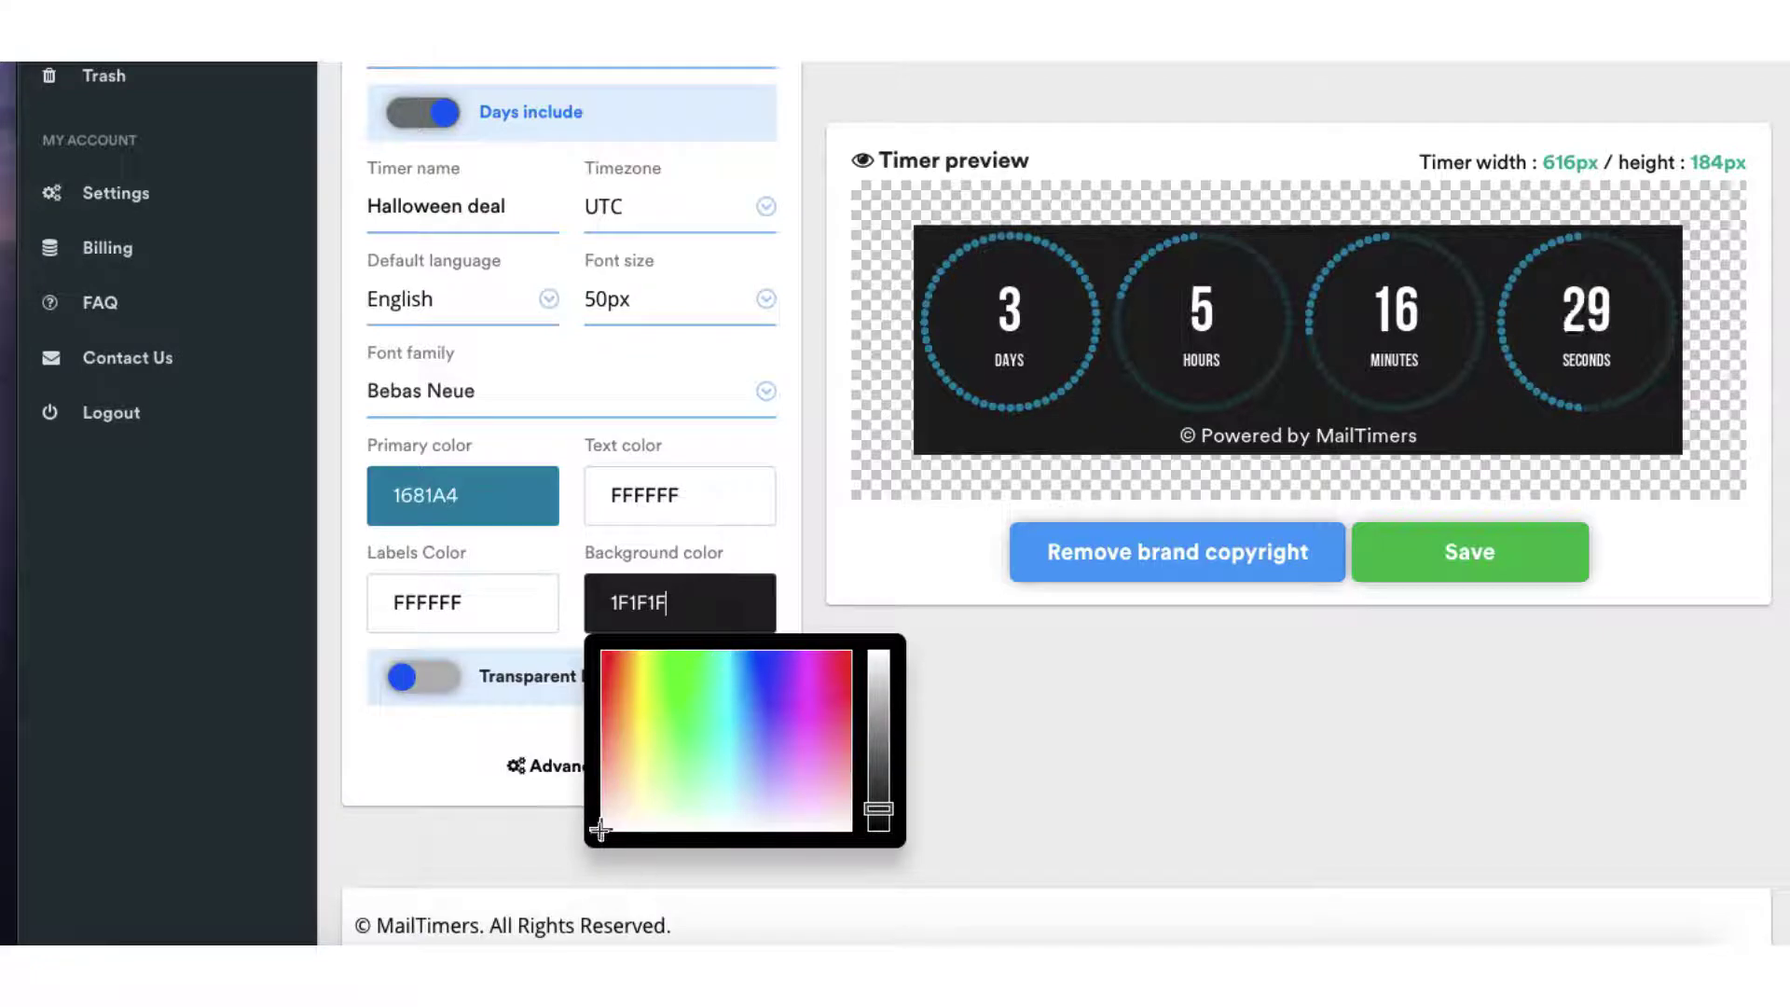
left_click_drag(599, 829, 822, 662)
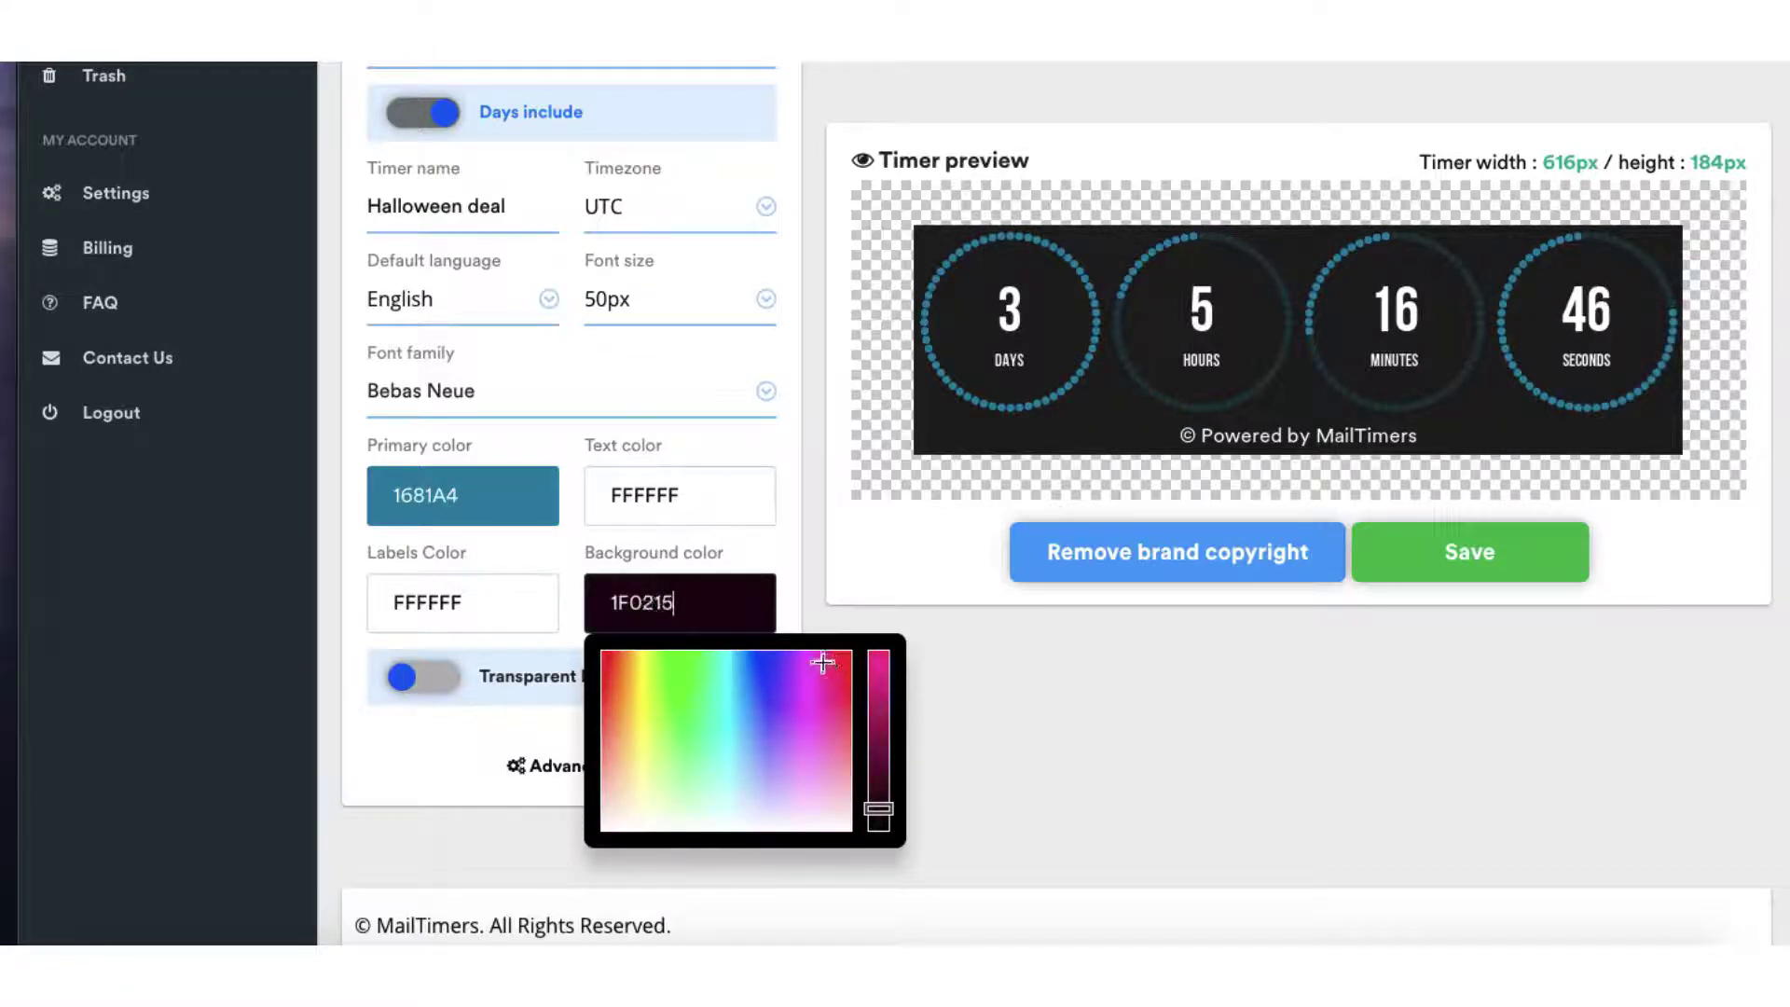
left_click_drag(879, 819, 884, 665)
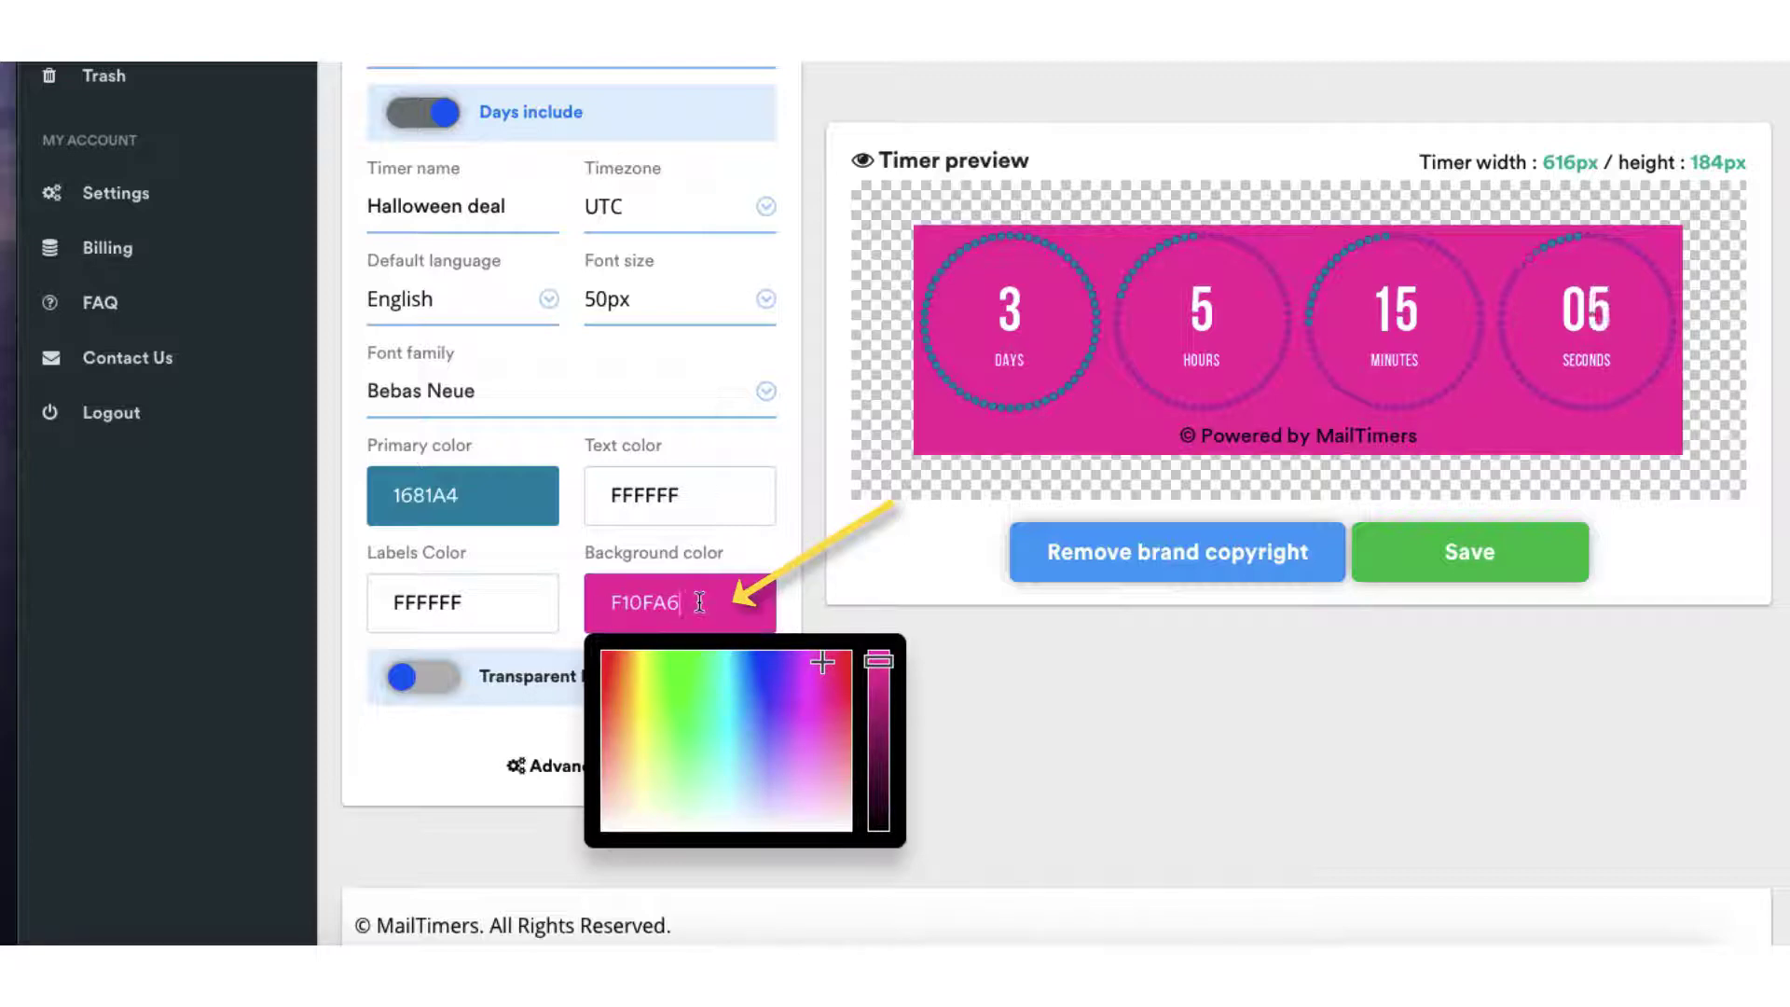
left_click(788, 579)
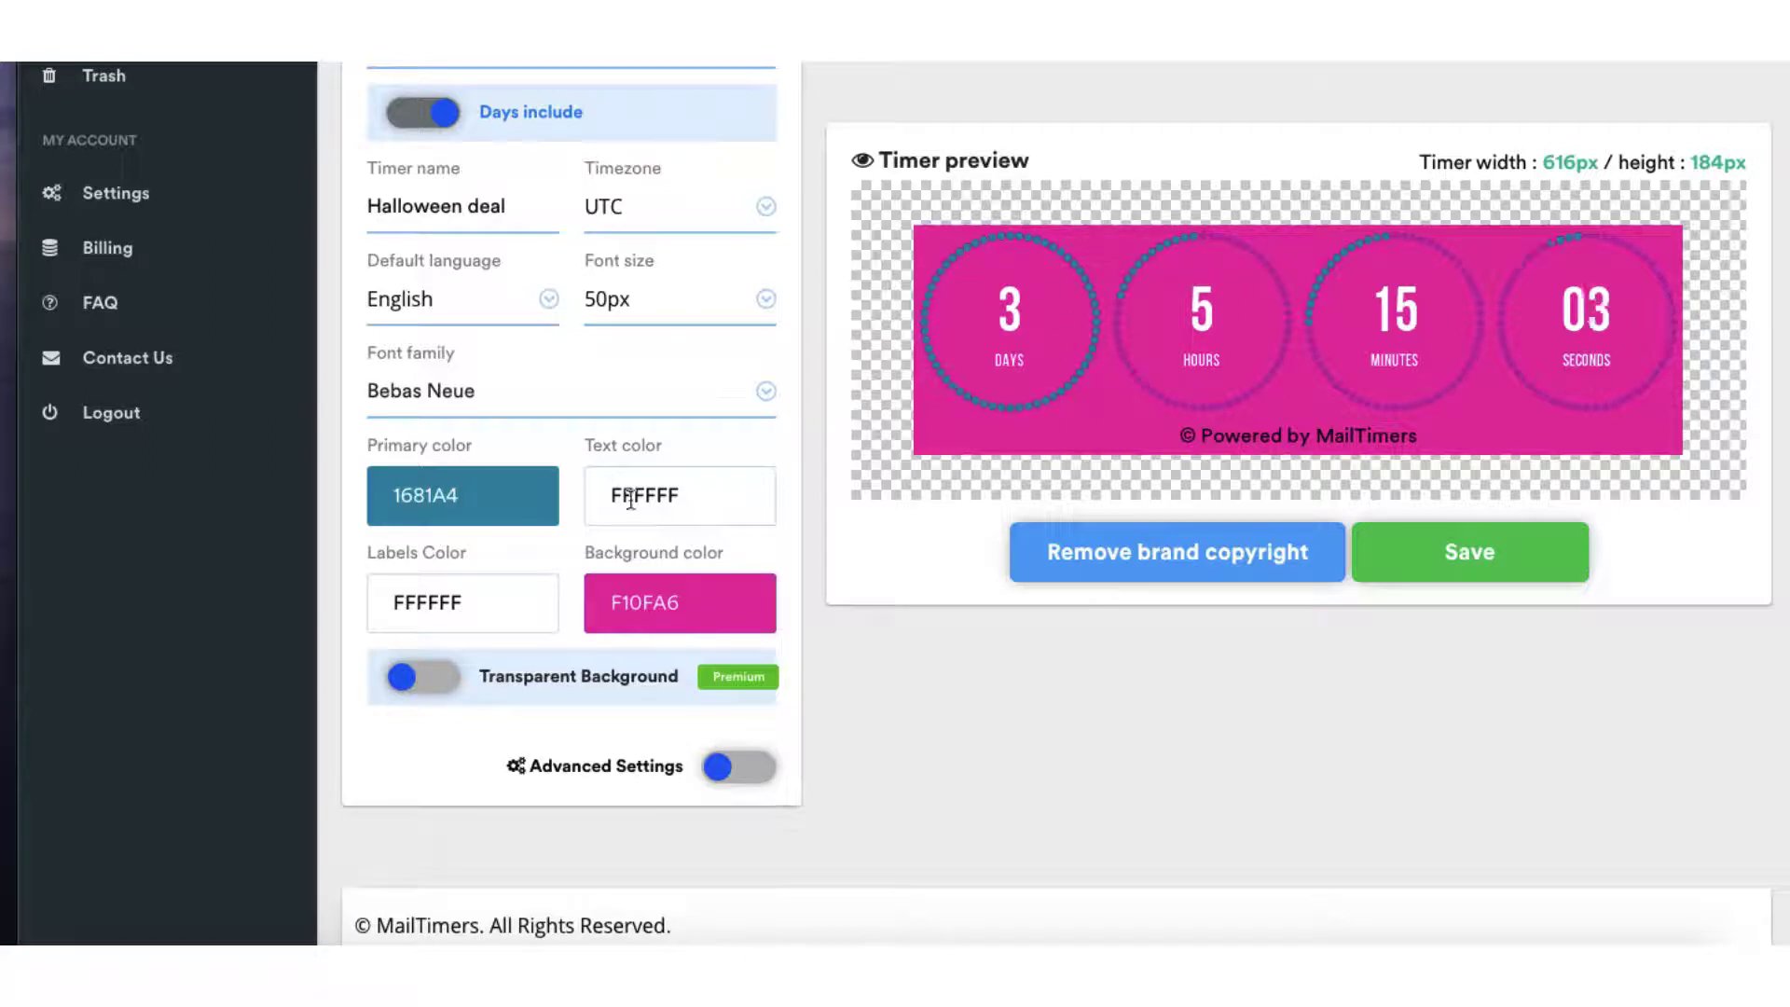
Step: Make the ring dots' primary colour black (000000)
left_click(530, 502)
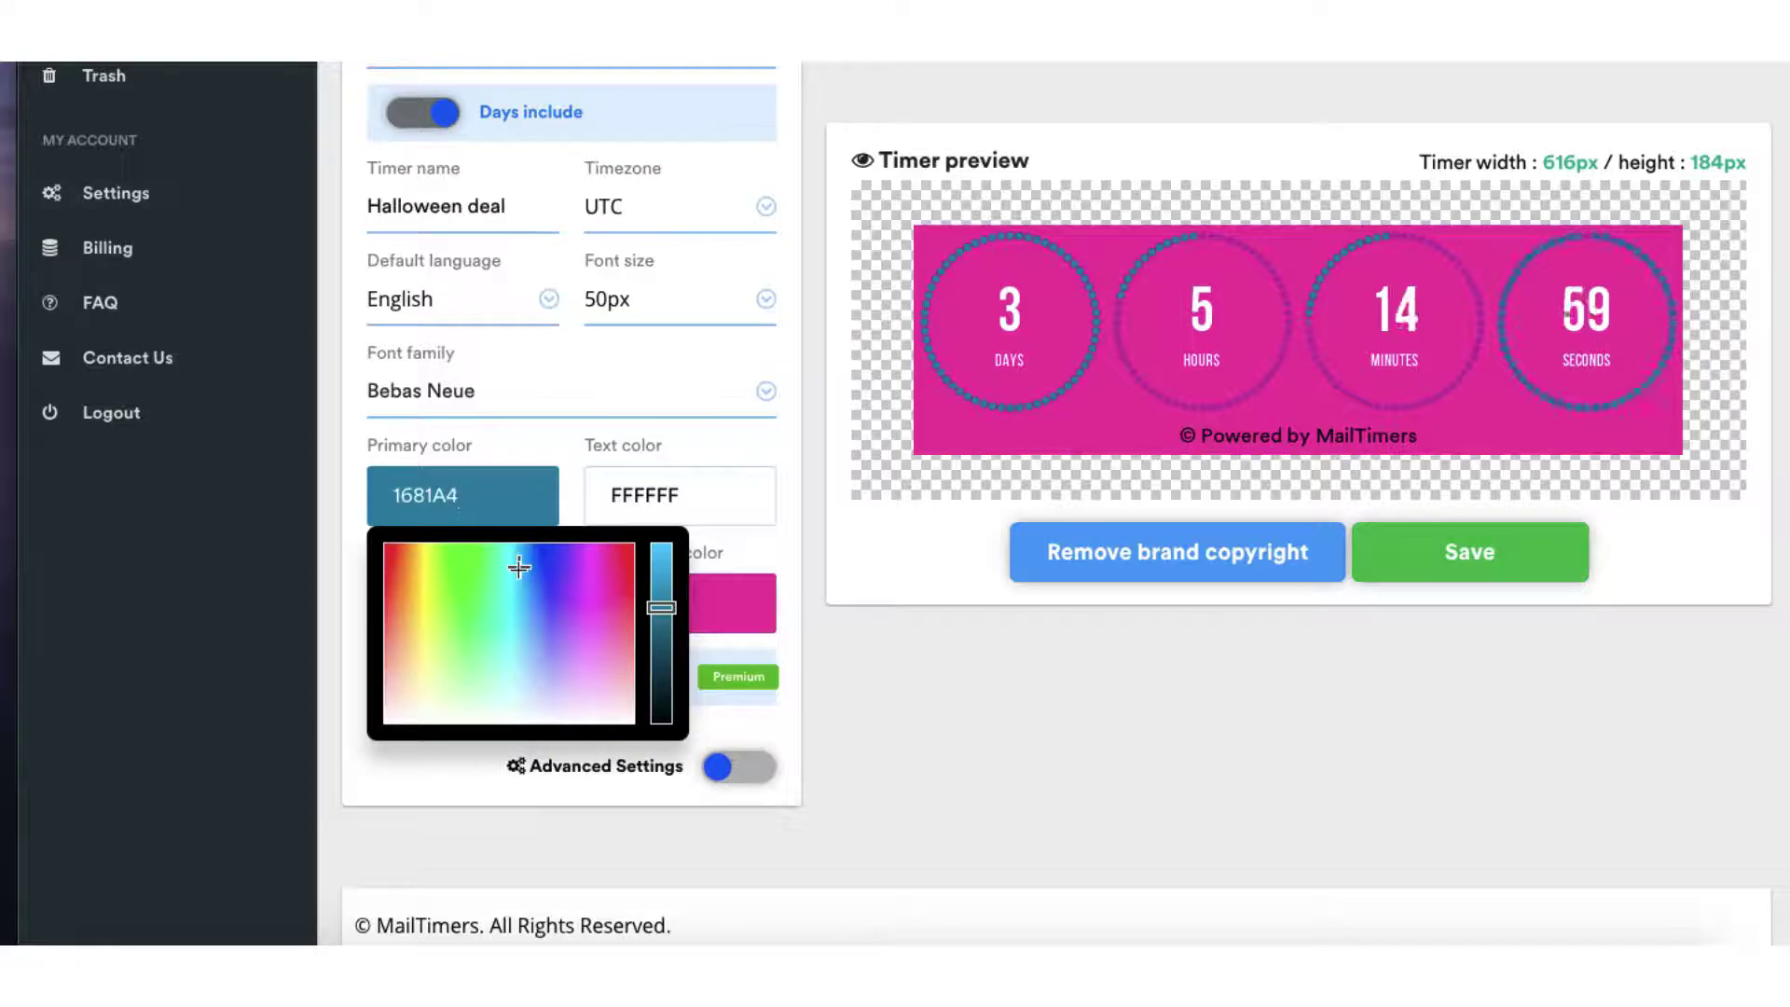
left_click_drag(520, 567, 626, 718)
left_click_drag(658, 606, 660, 729)
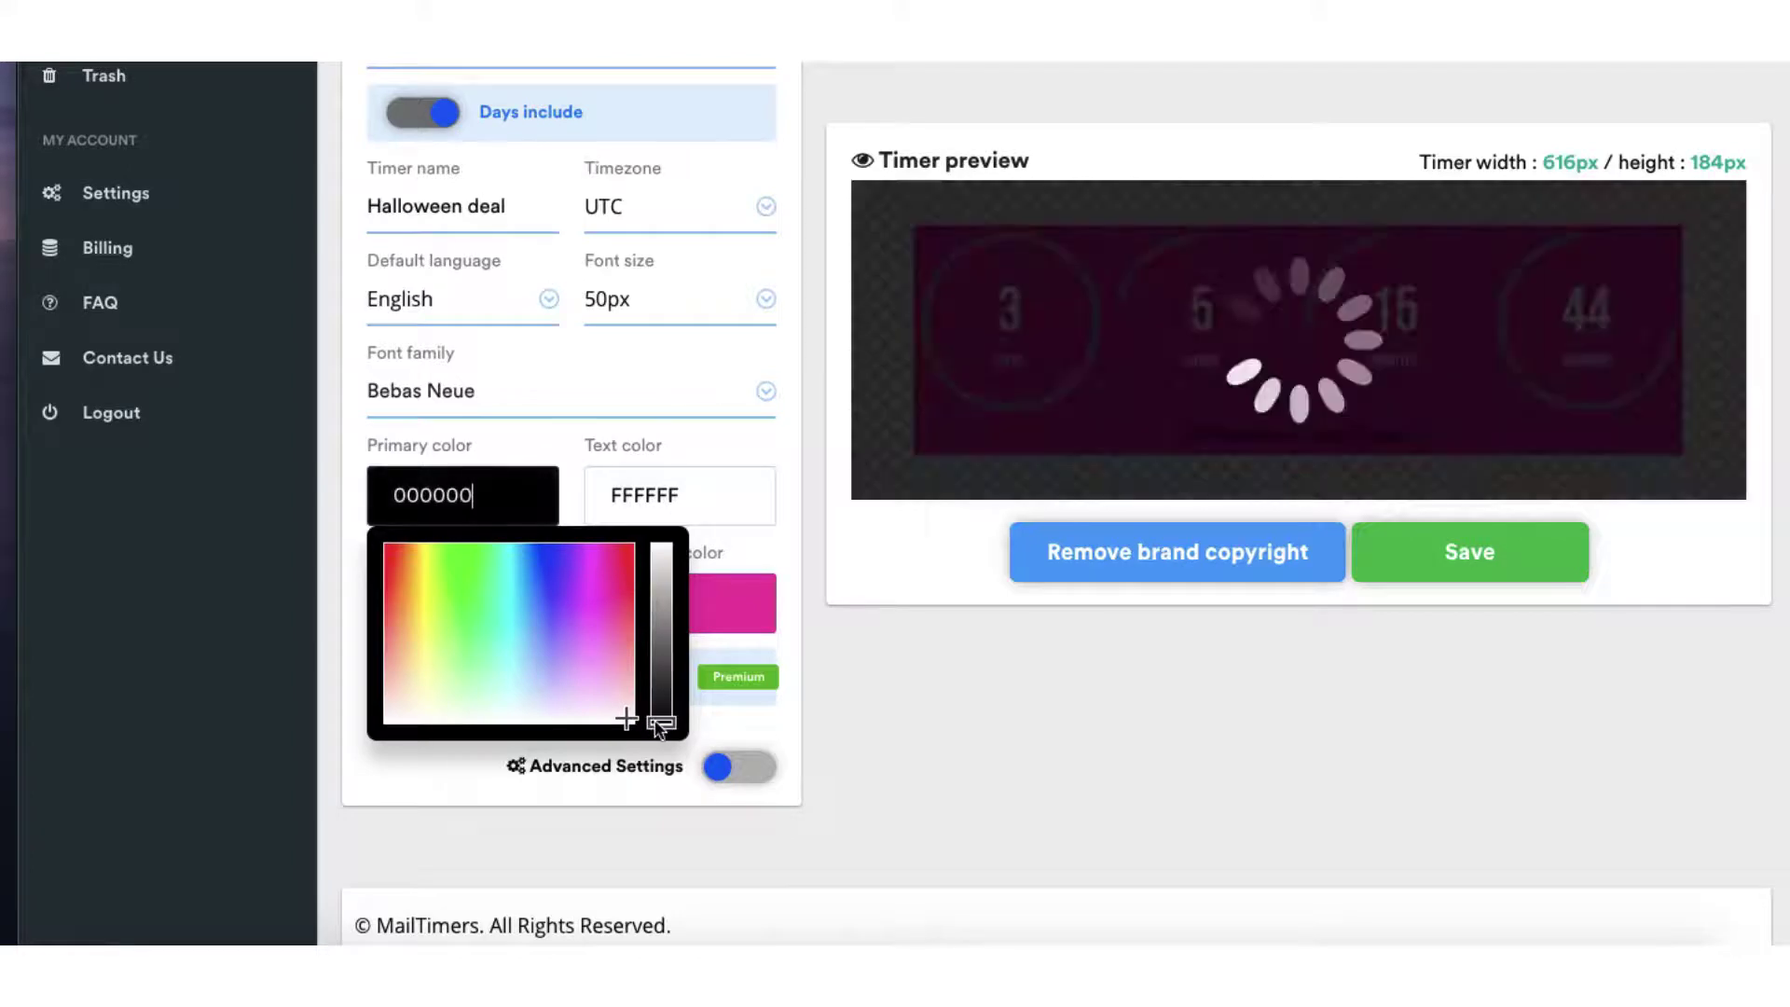
left_click(792, 522)
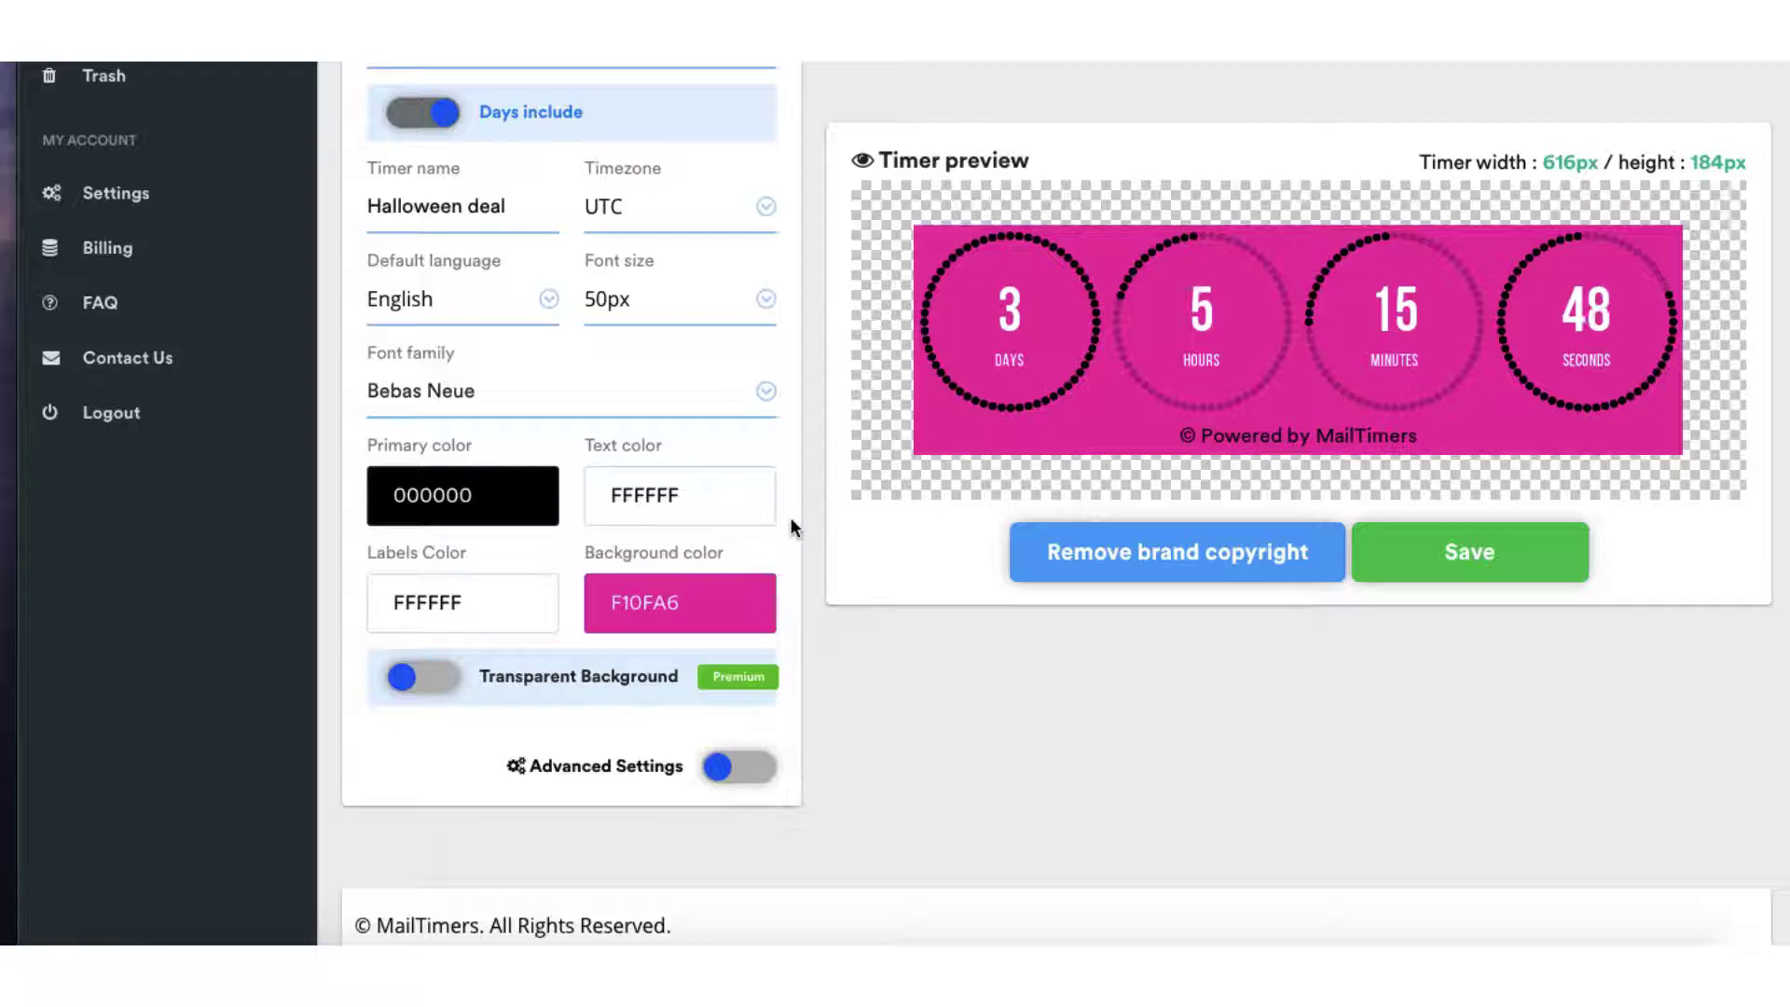
Step: Try a transparent background, then revert to the solid pink background
scroll(790, 522, "down", 1)
mouse_move(732, 656)
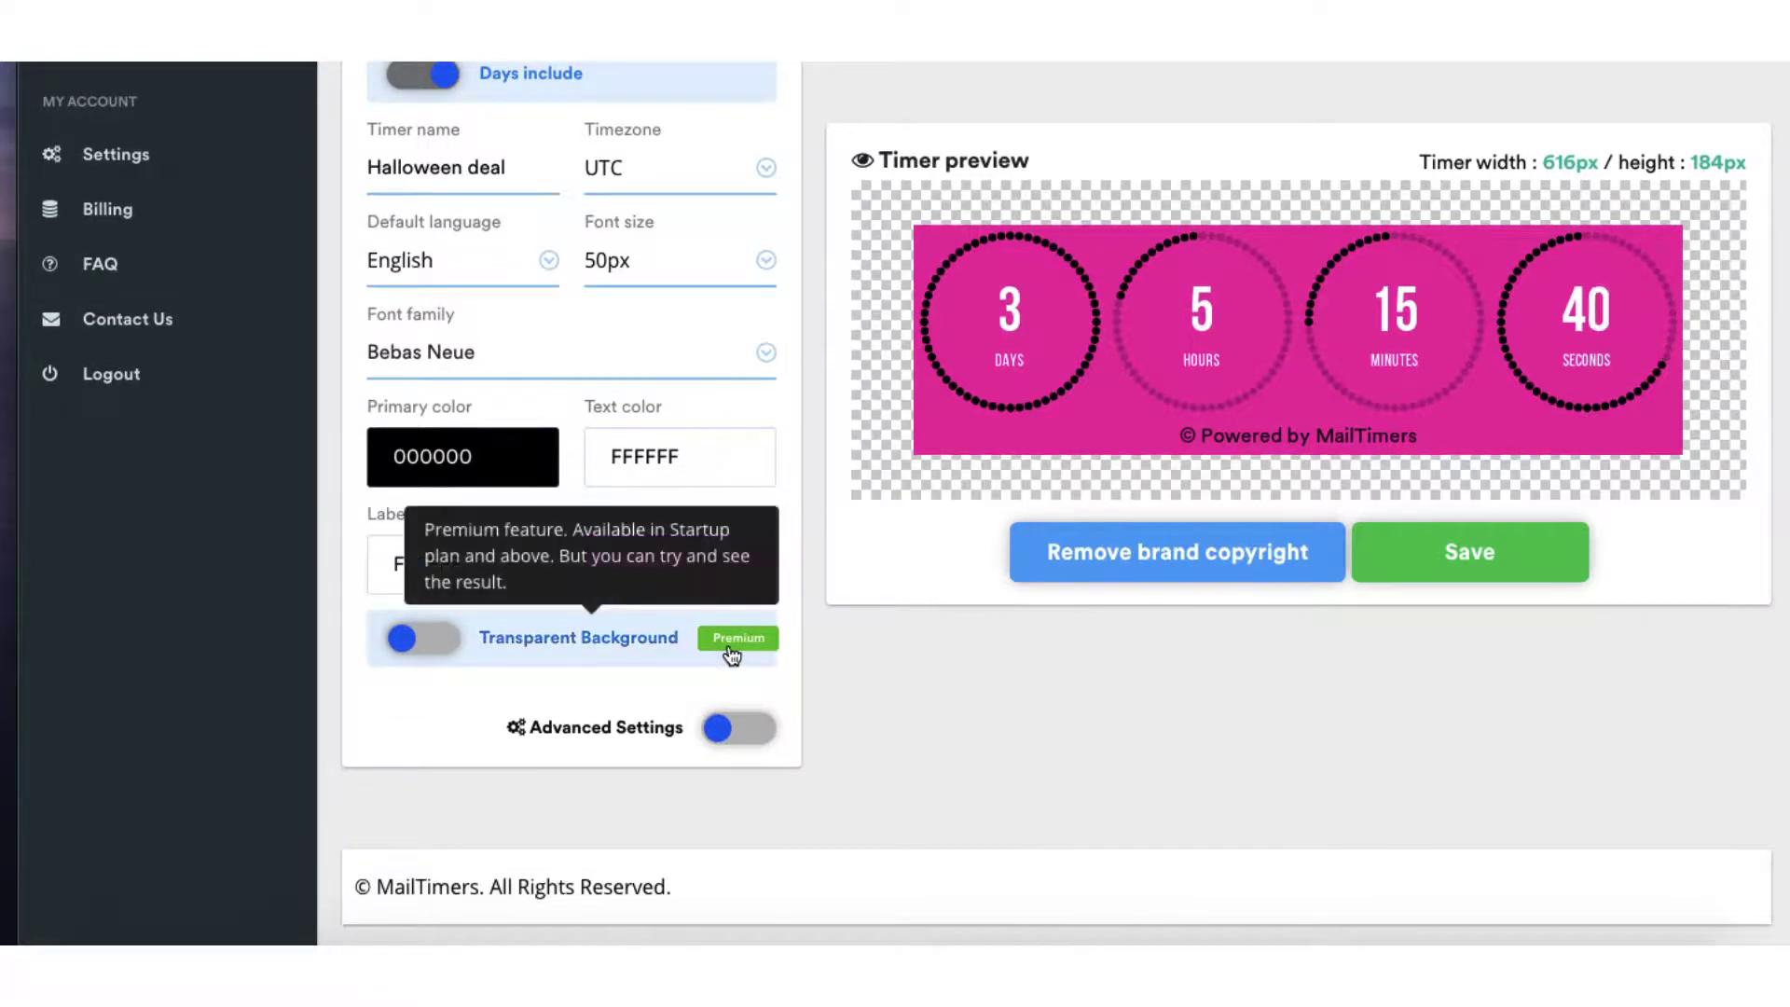
left_click(445, 645)
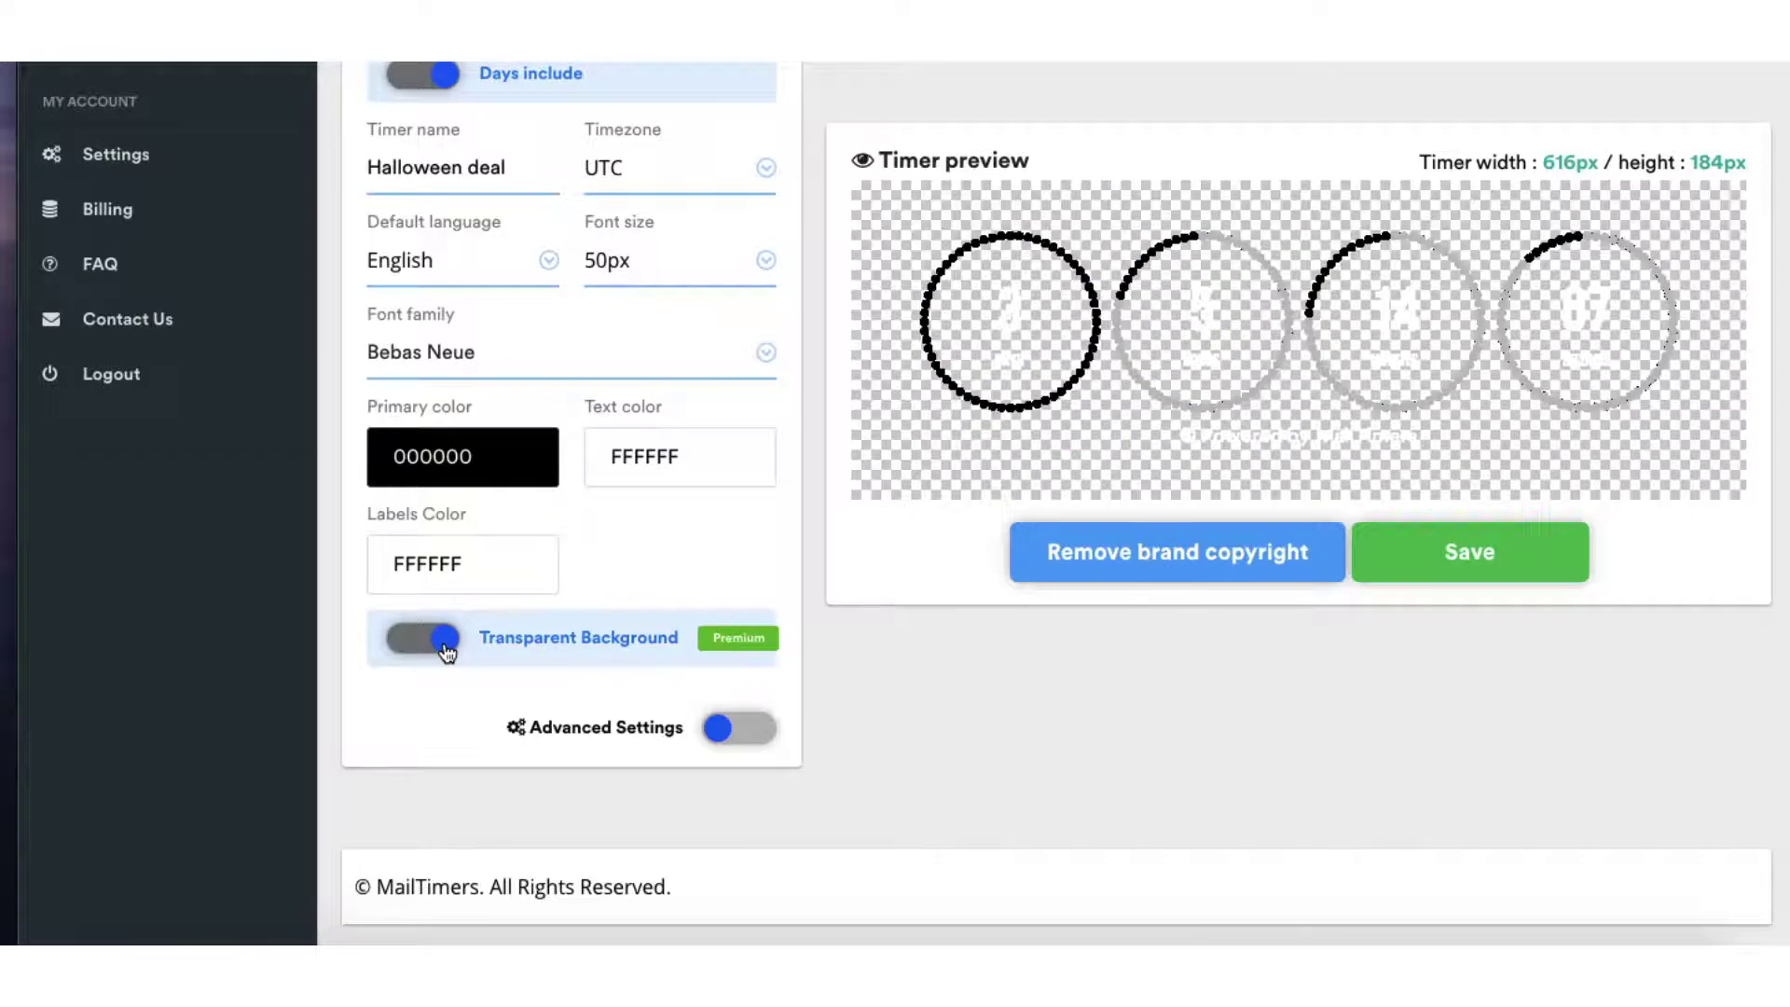
left_click(401, 644)
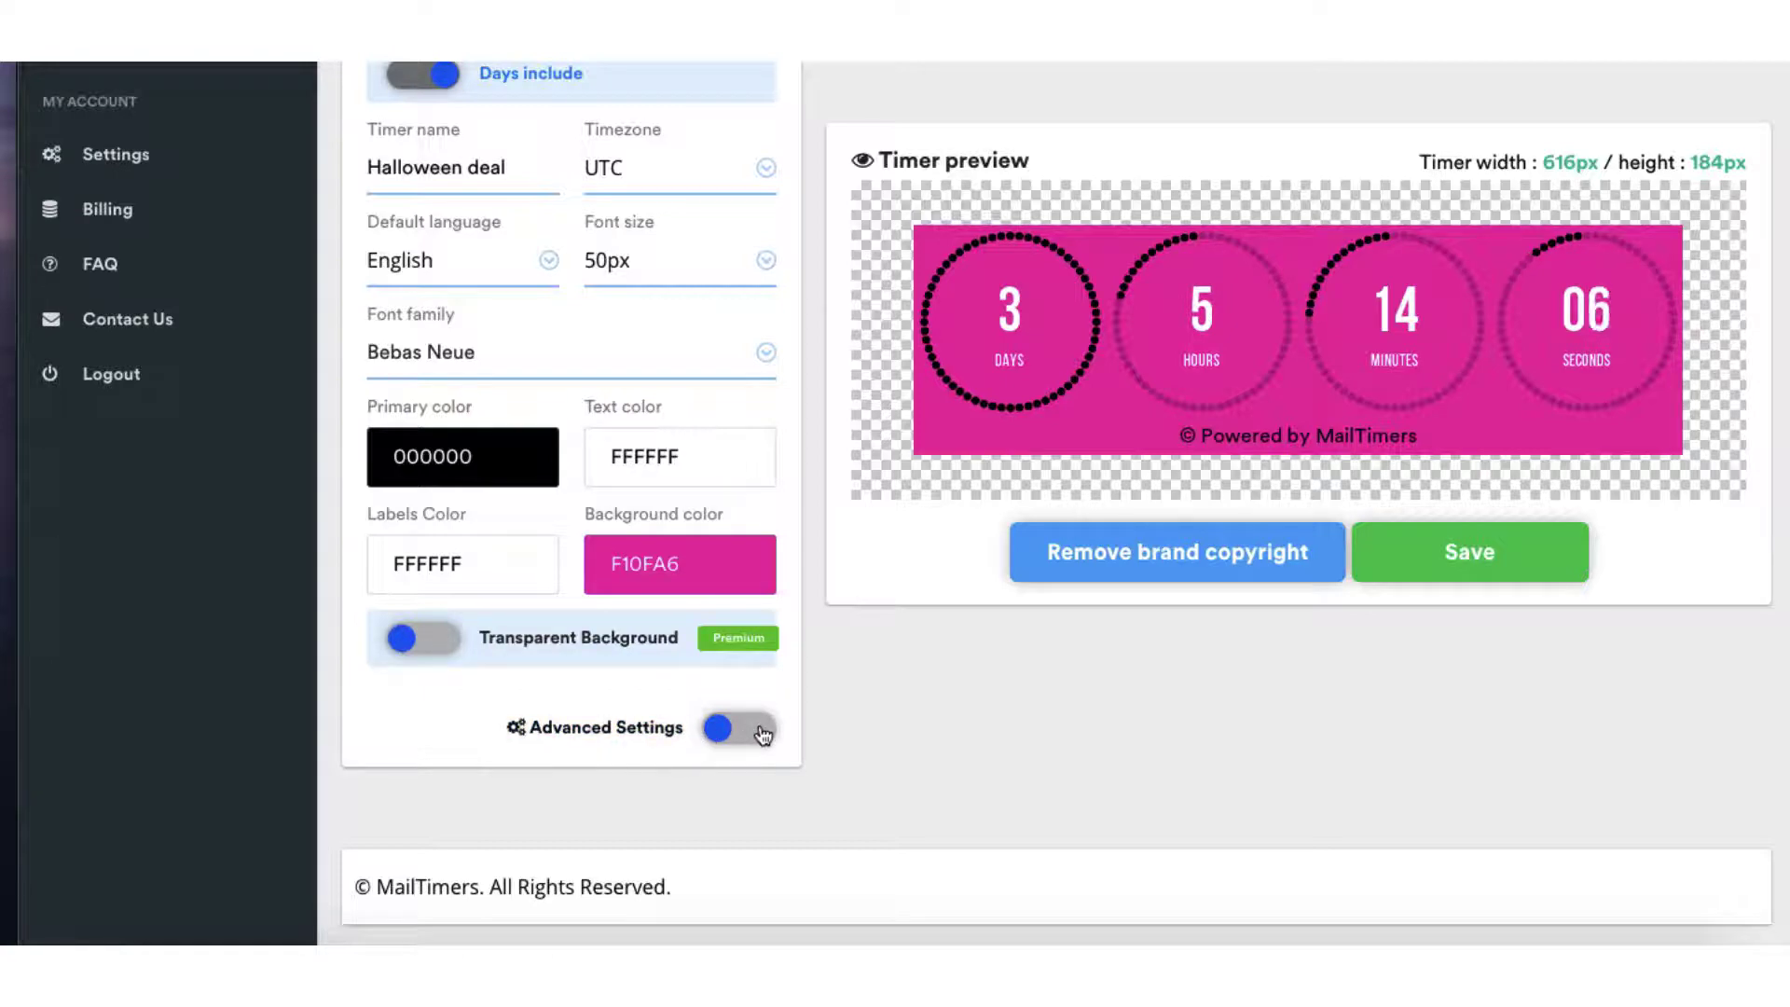
Step: Enable Advanced Settings and switch on the Background picture option
left_click(720, 742)
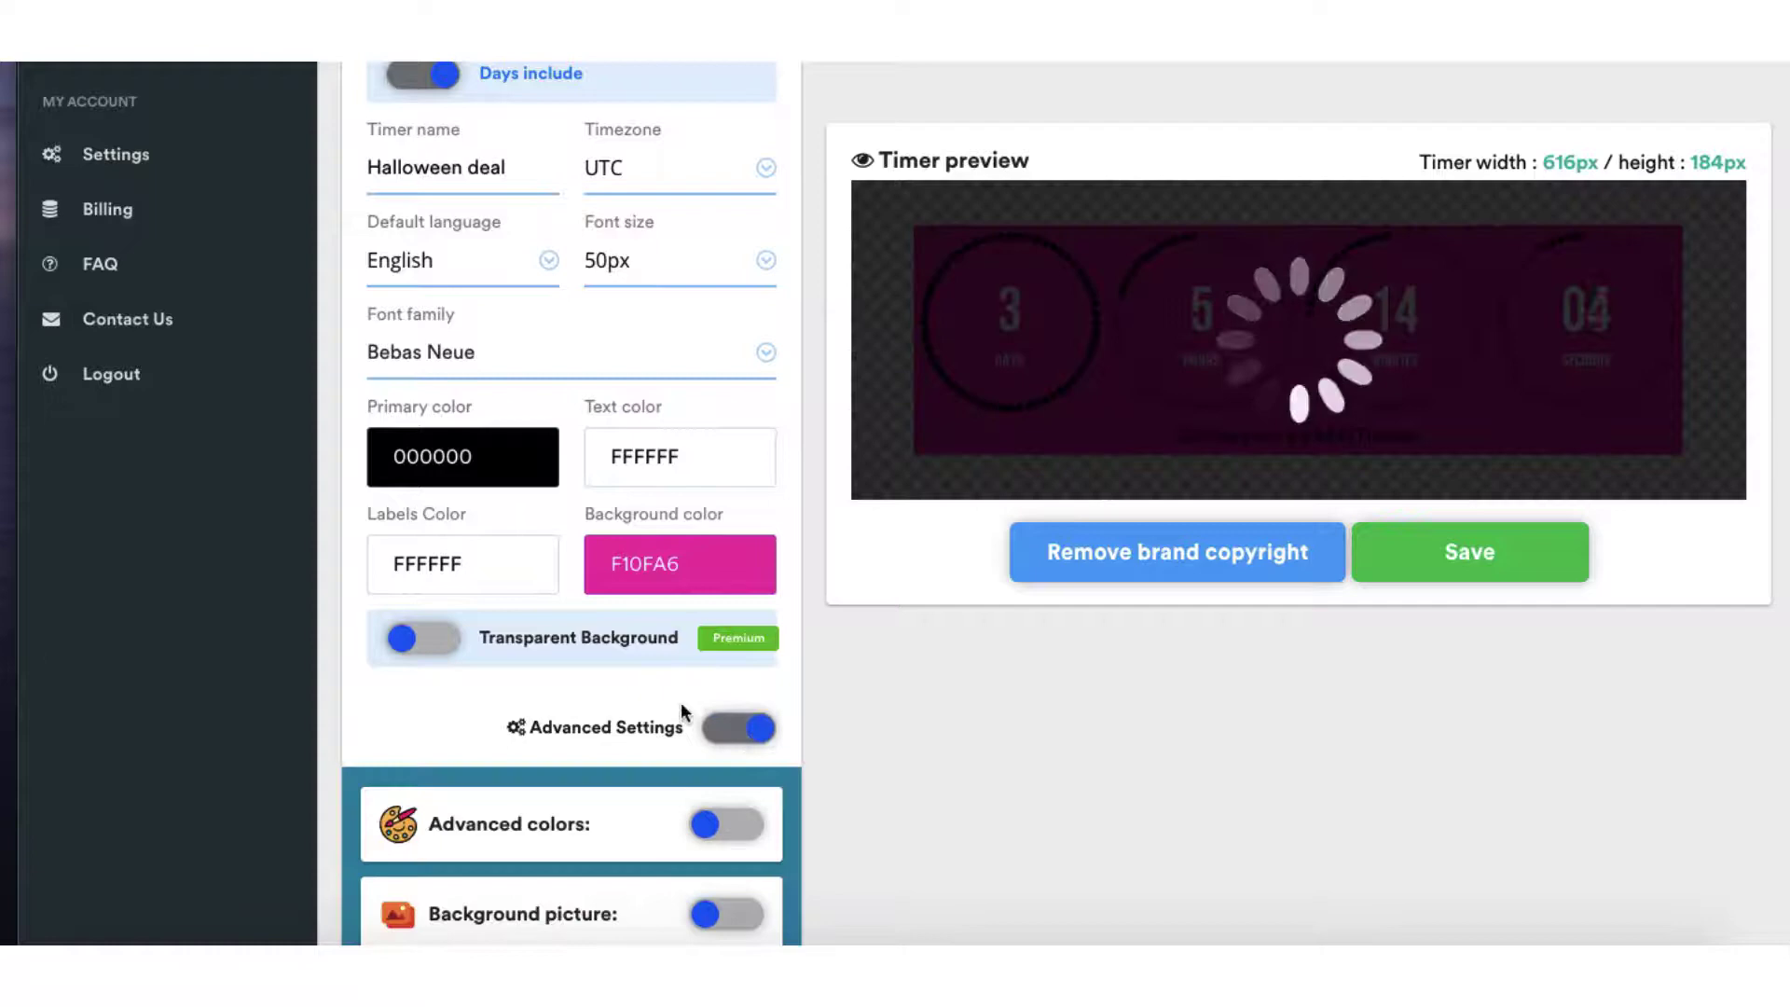
scroll(682, 707, "down", 1)
scroll(683, 713, "down", 5)
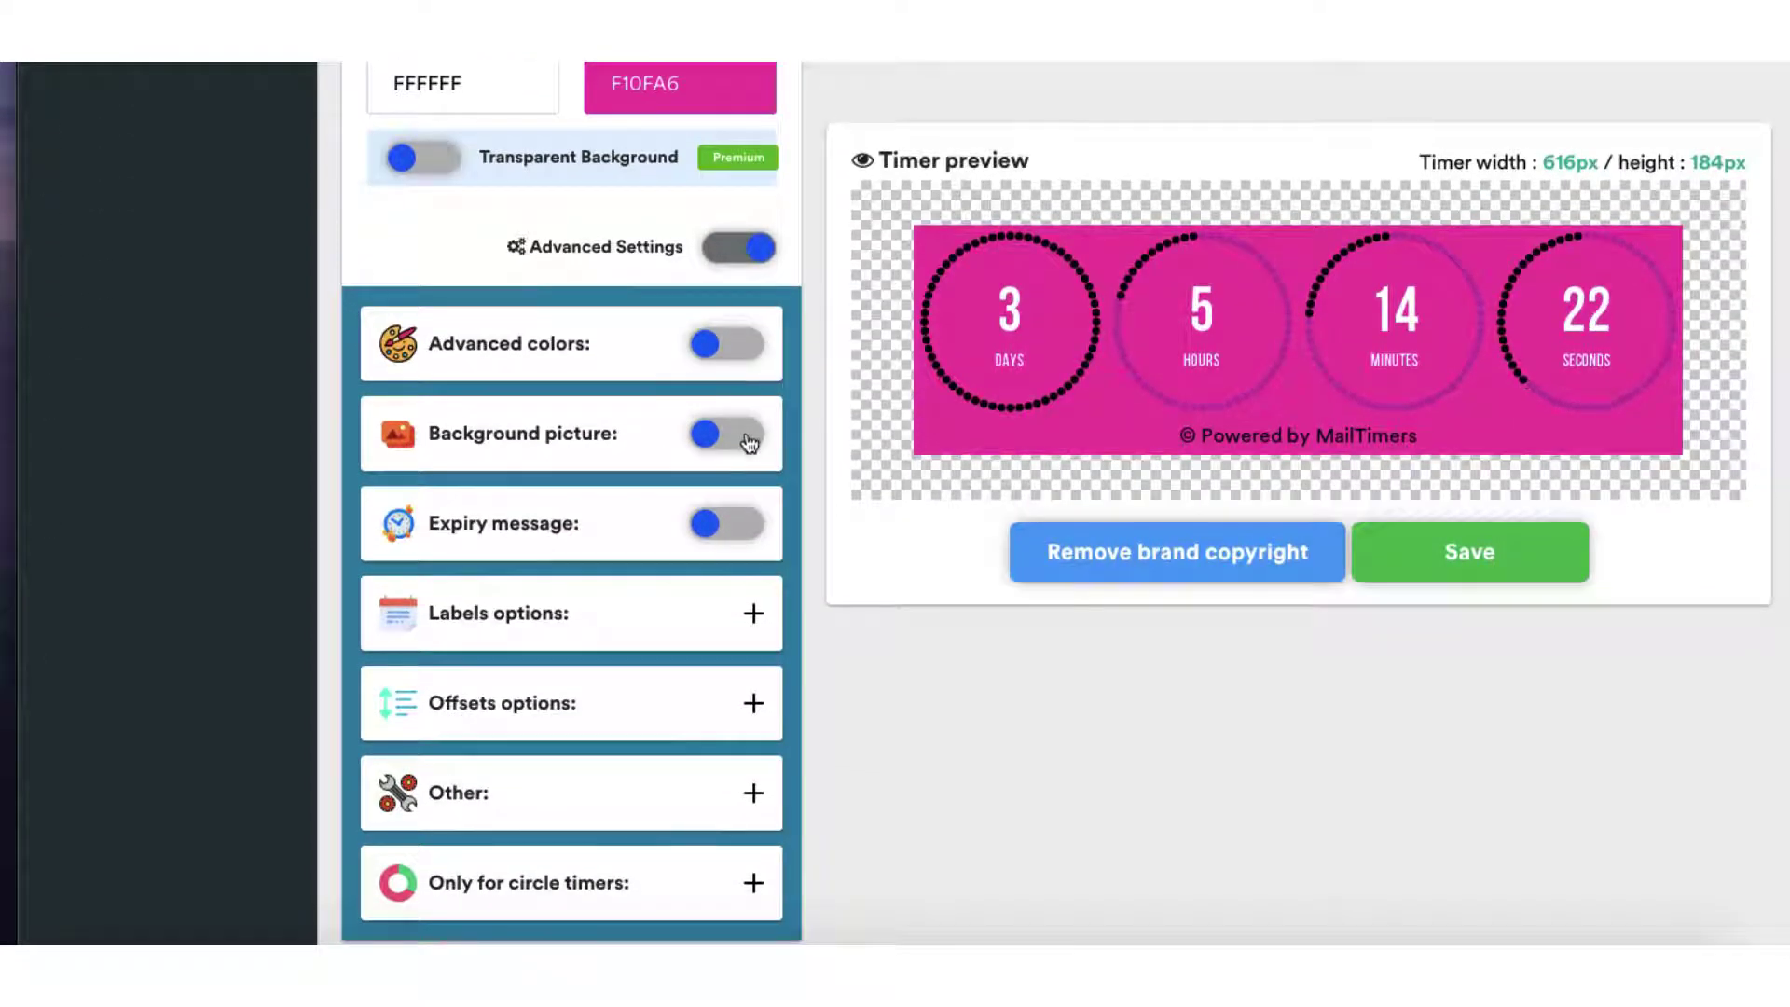
left_click(737, 437)
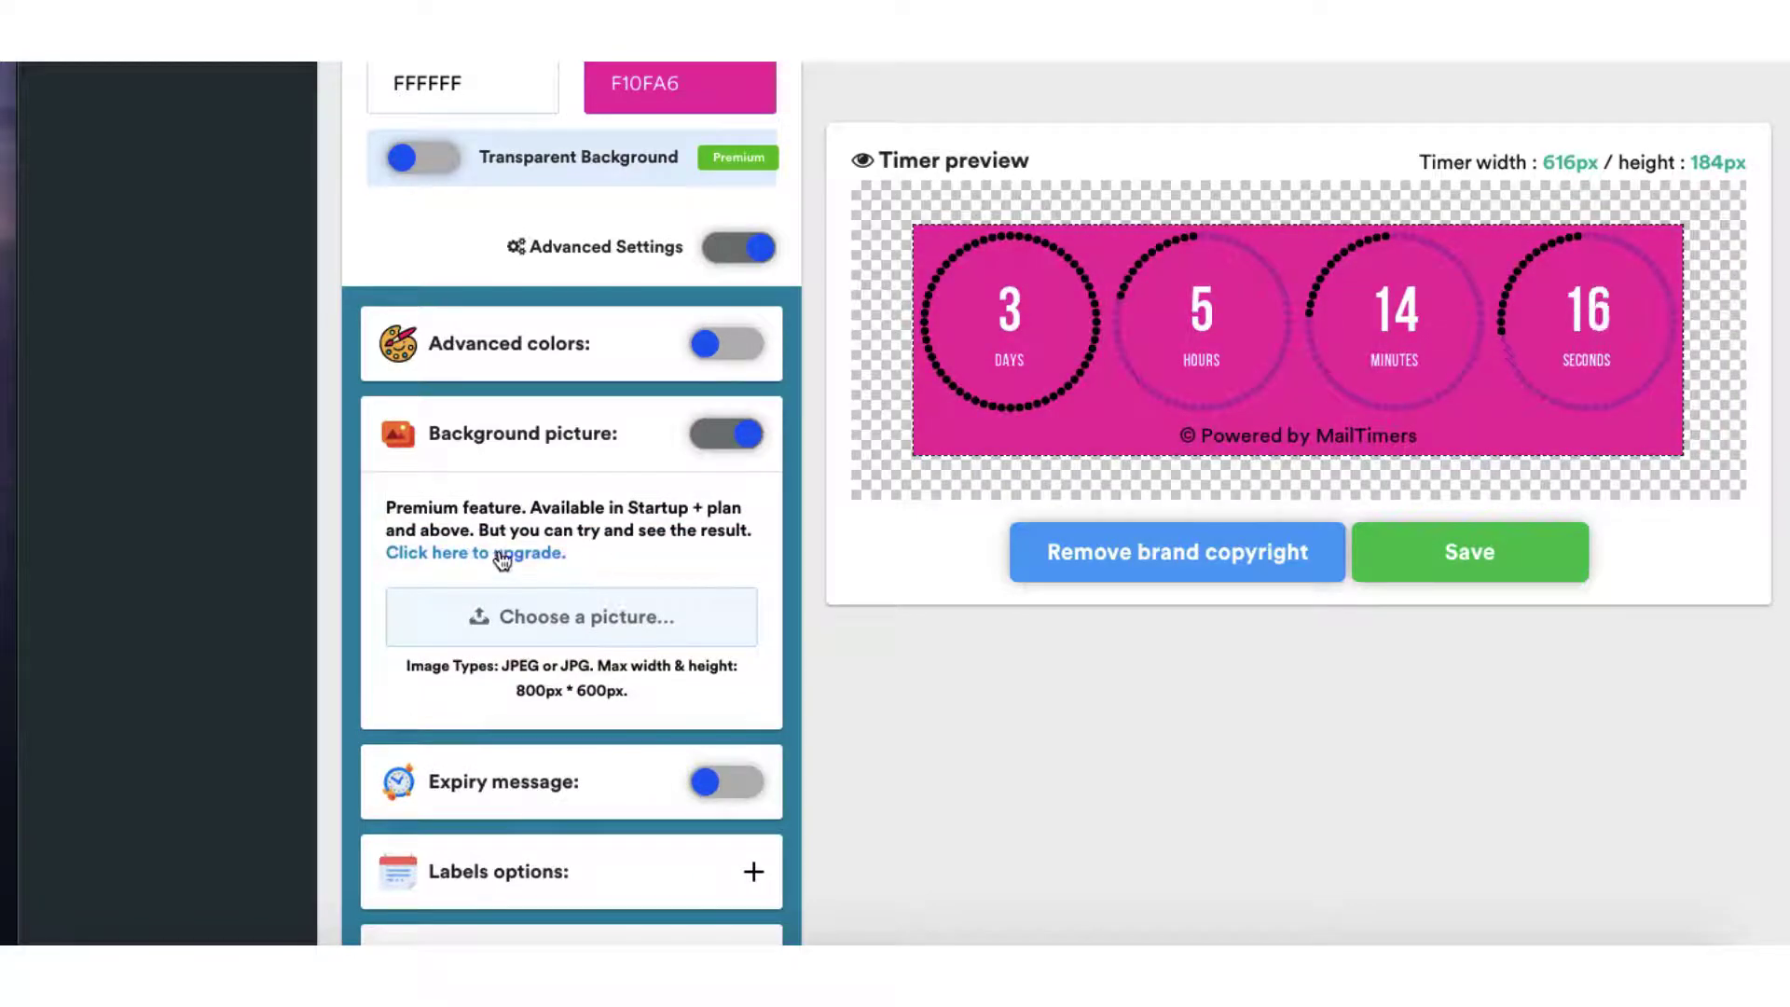
scroll(607, 559, "down", 4)
Step: Enable the expiry message, replacing 'This offer has expired' with 'Sorry you missed out!'
scroll(607, 560, "down", 1)
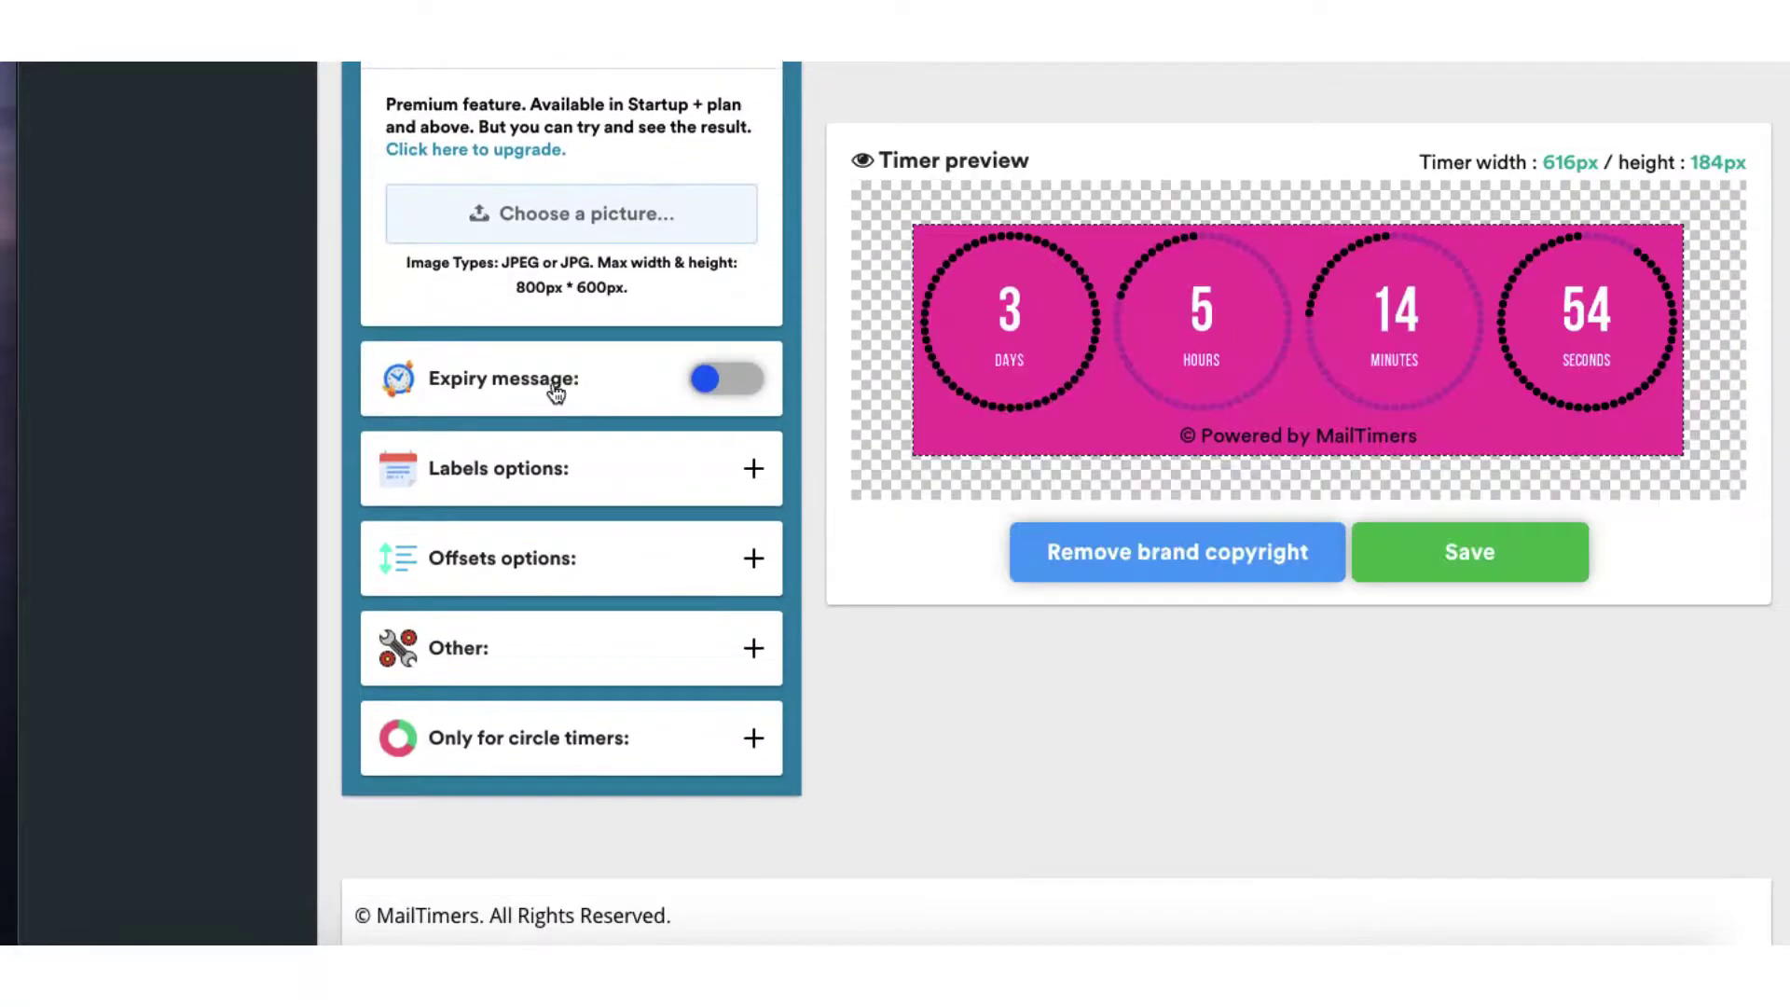
left_click(756, 385)
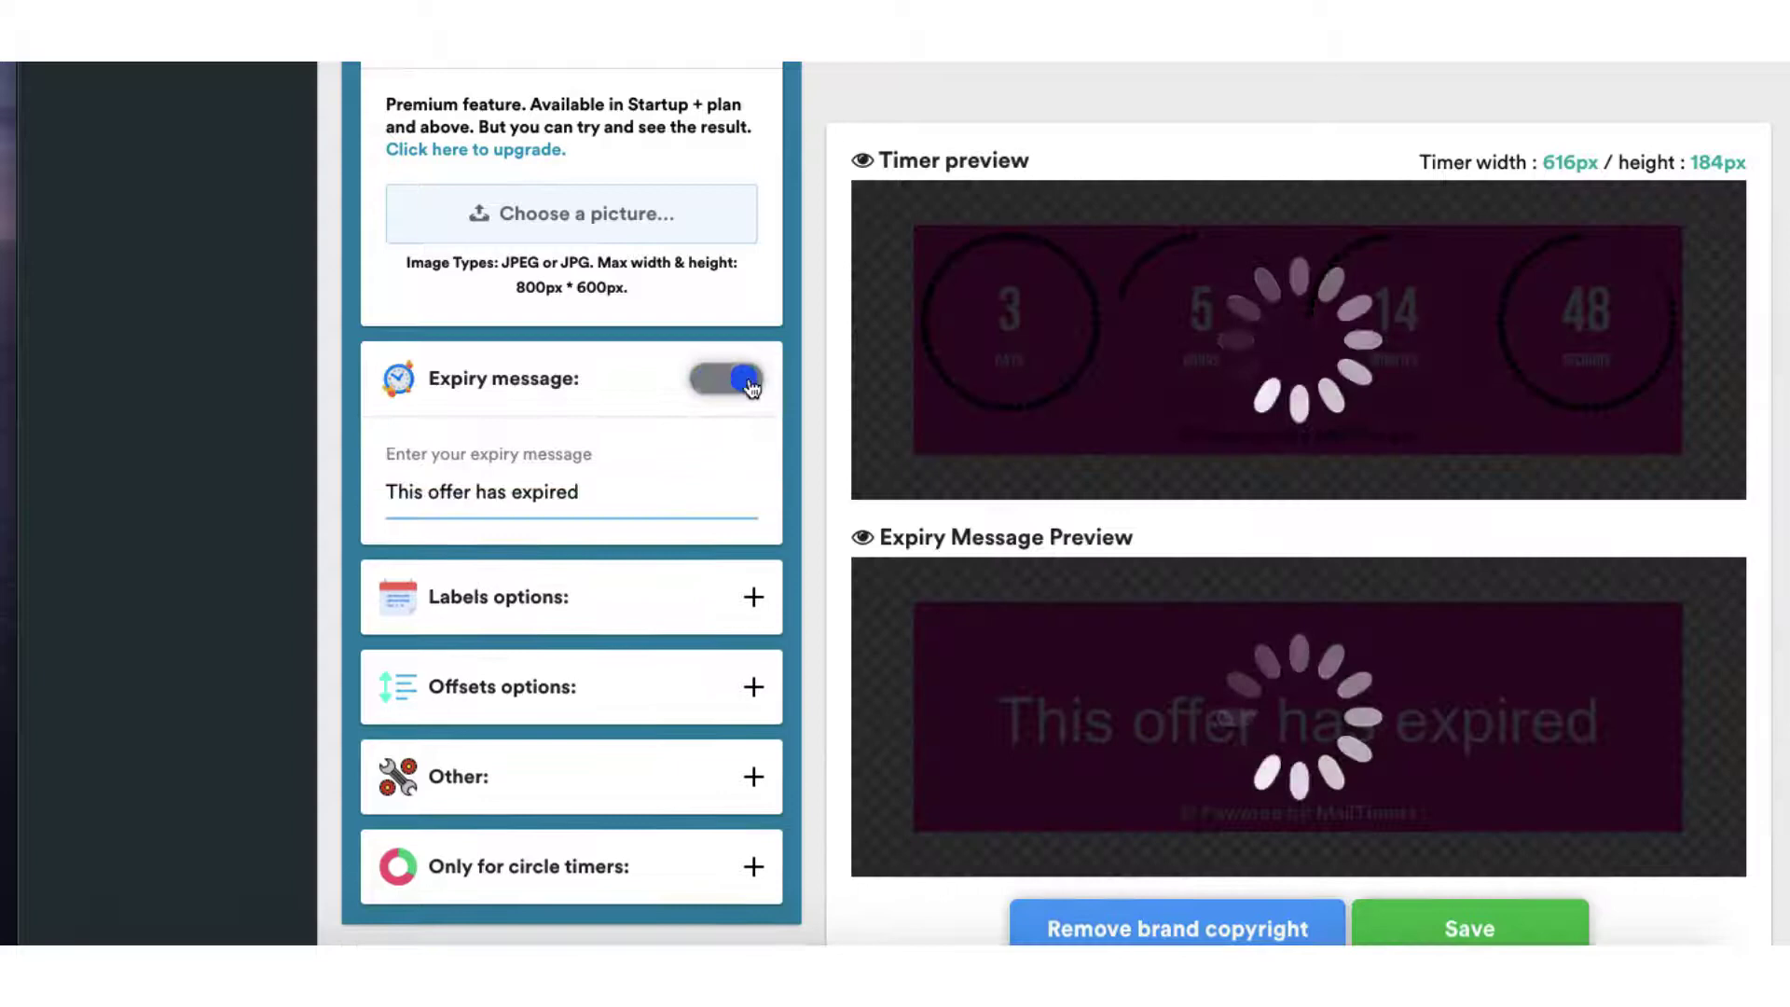
left_click_drag(586, 491, 370, 490)
type("S")
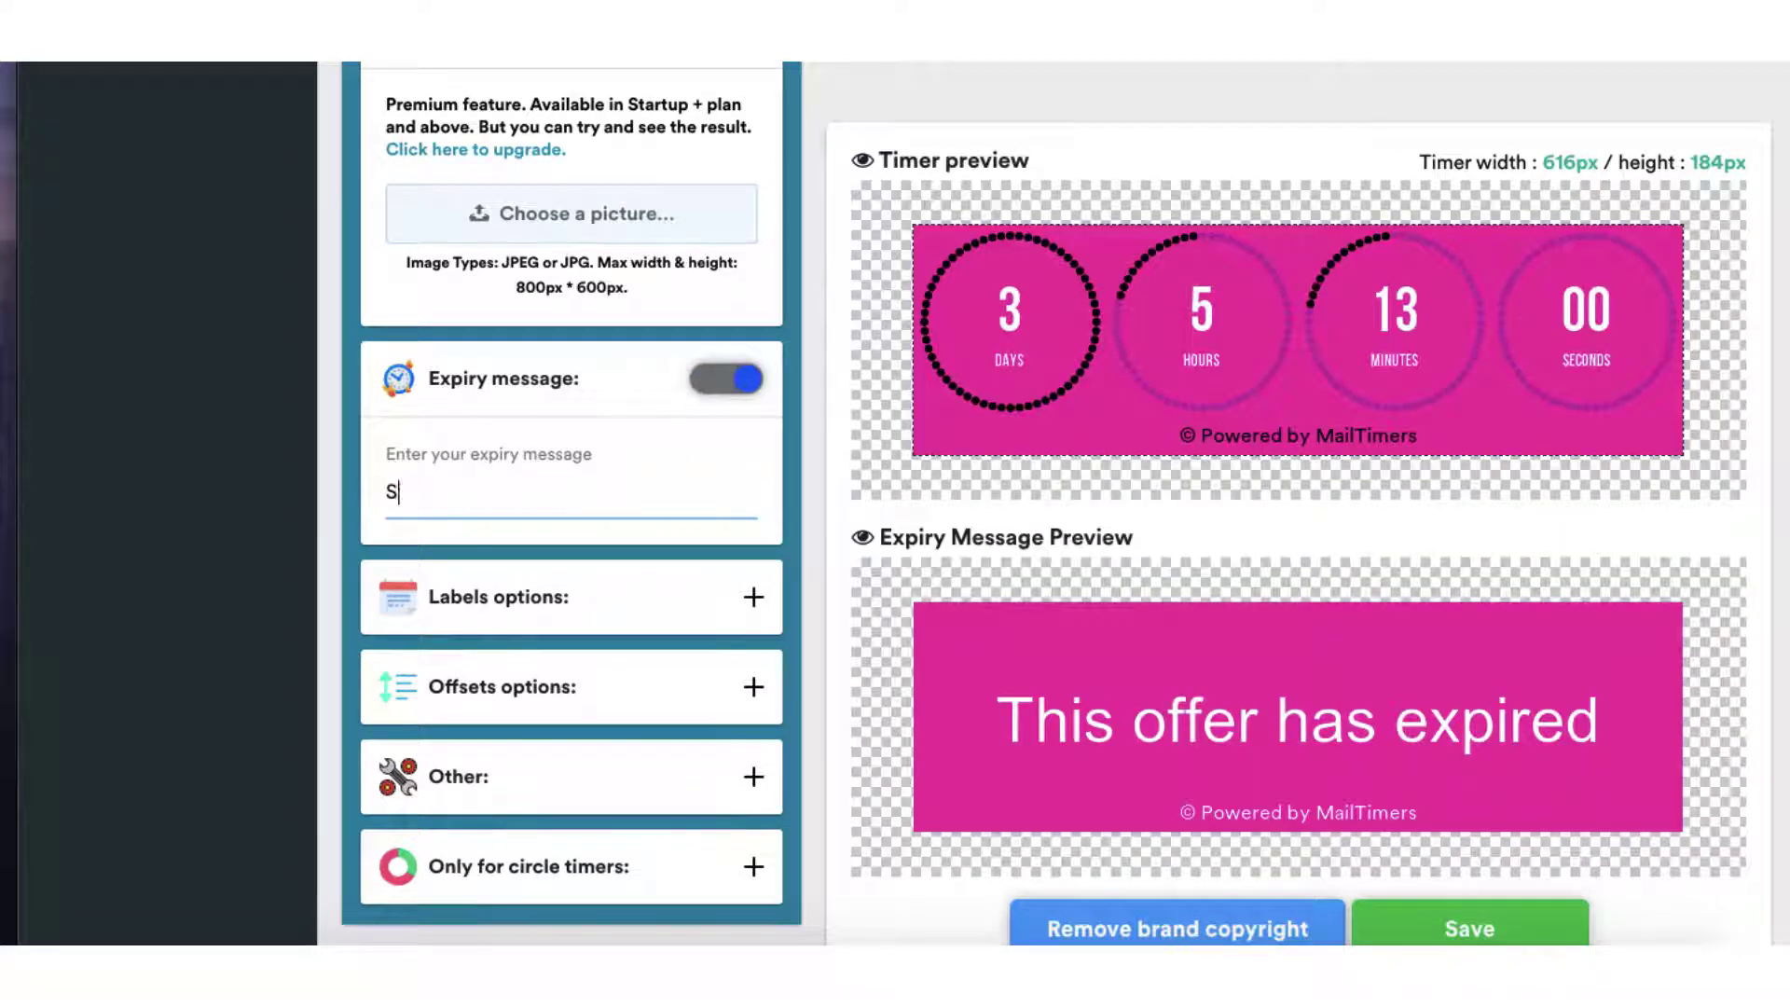
type("orry you mi")
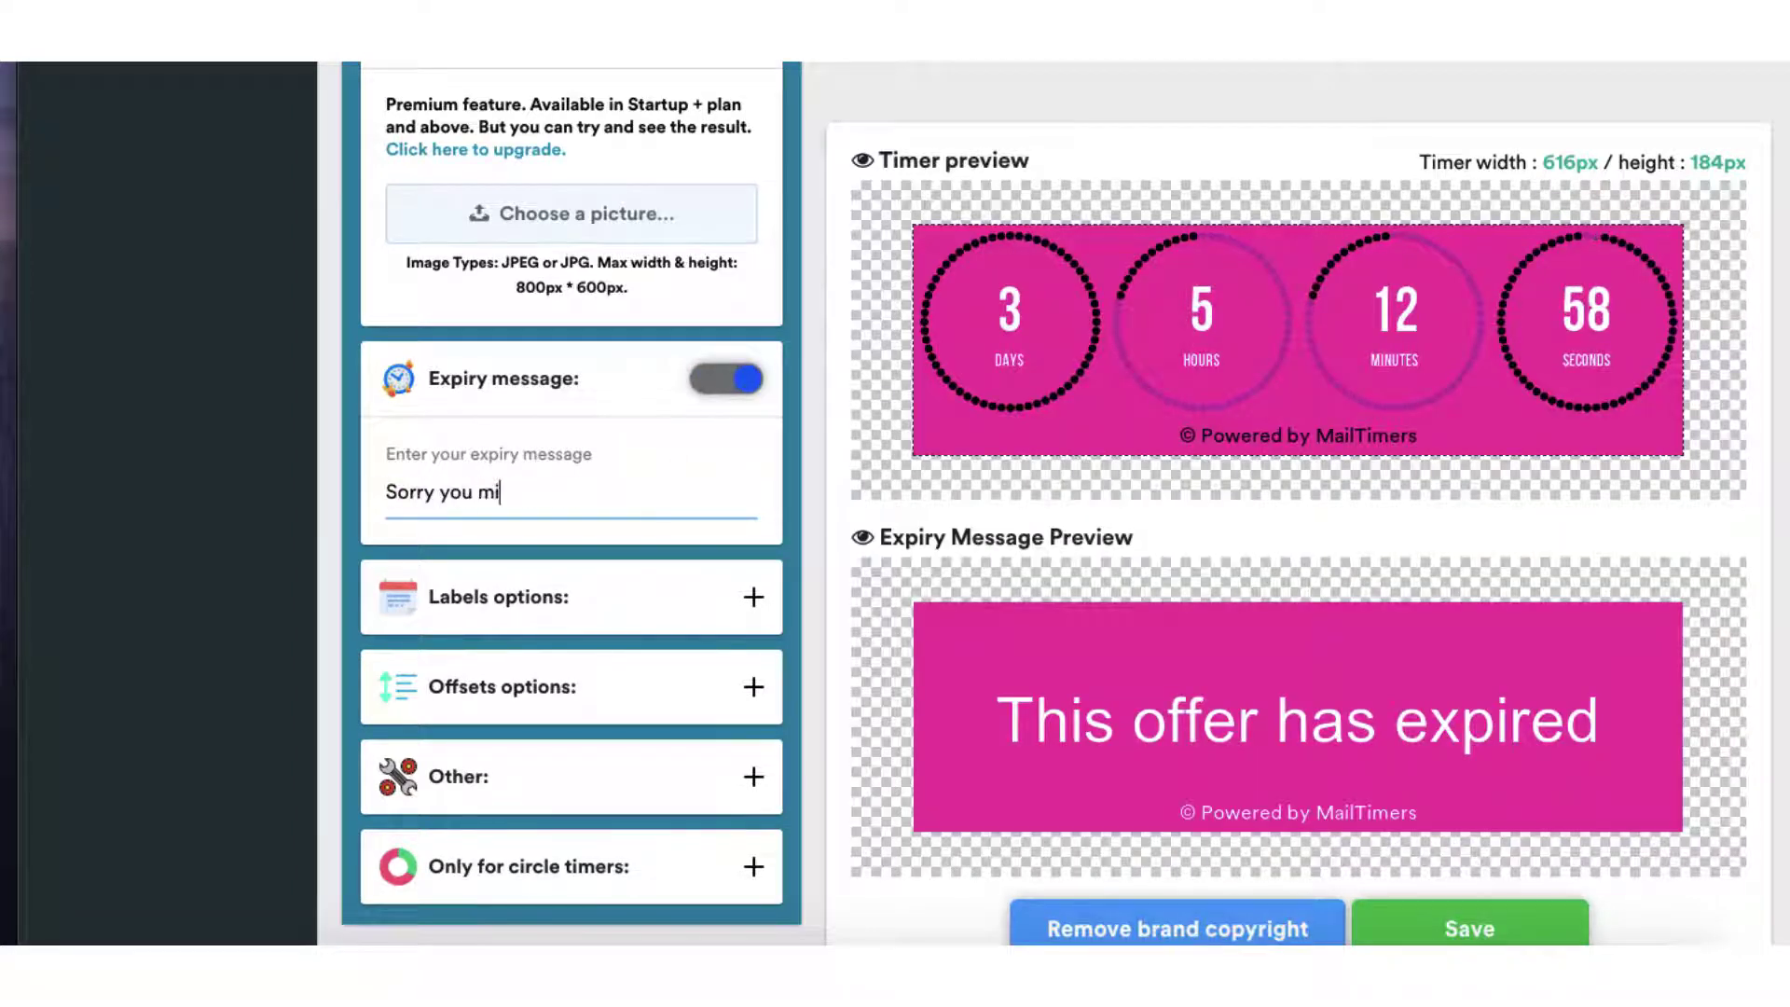
type("ssed out!")
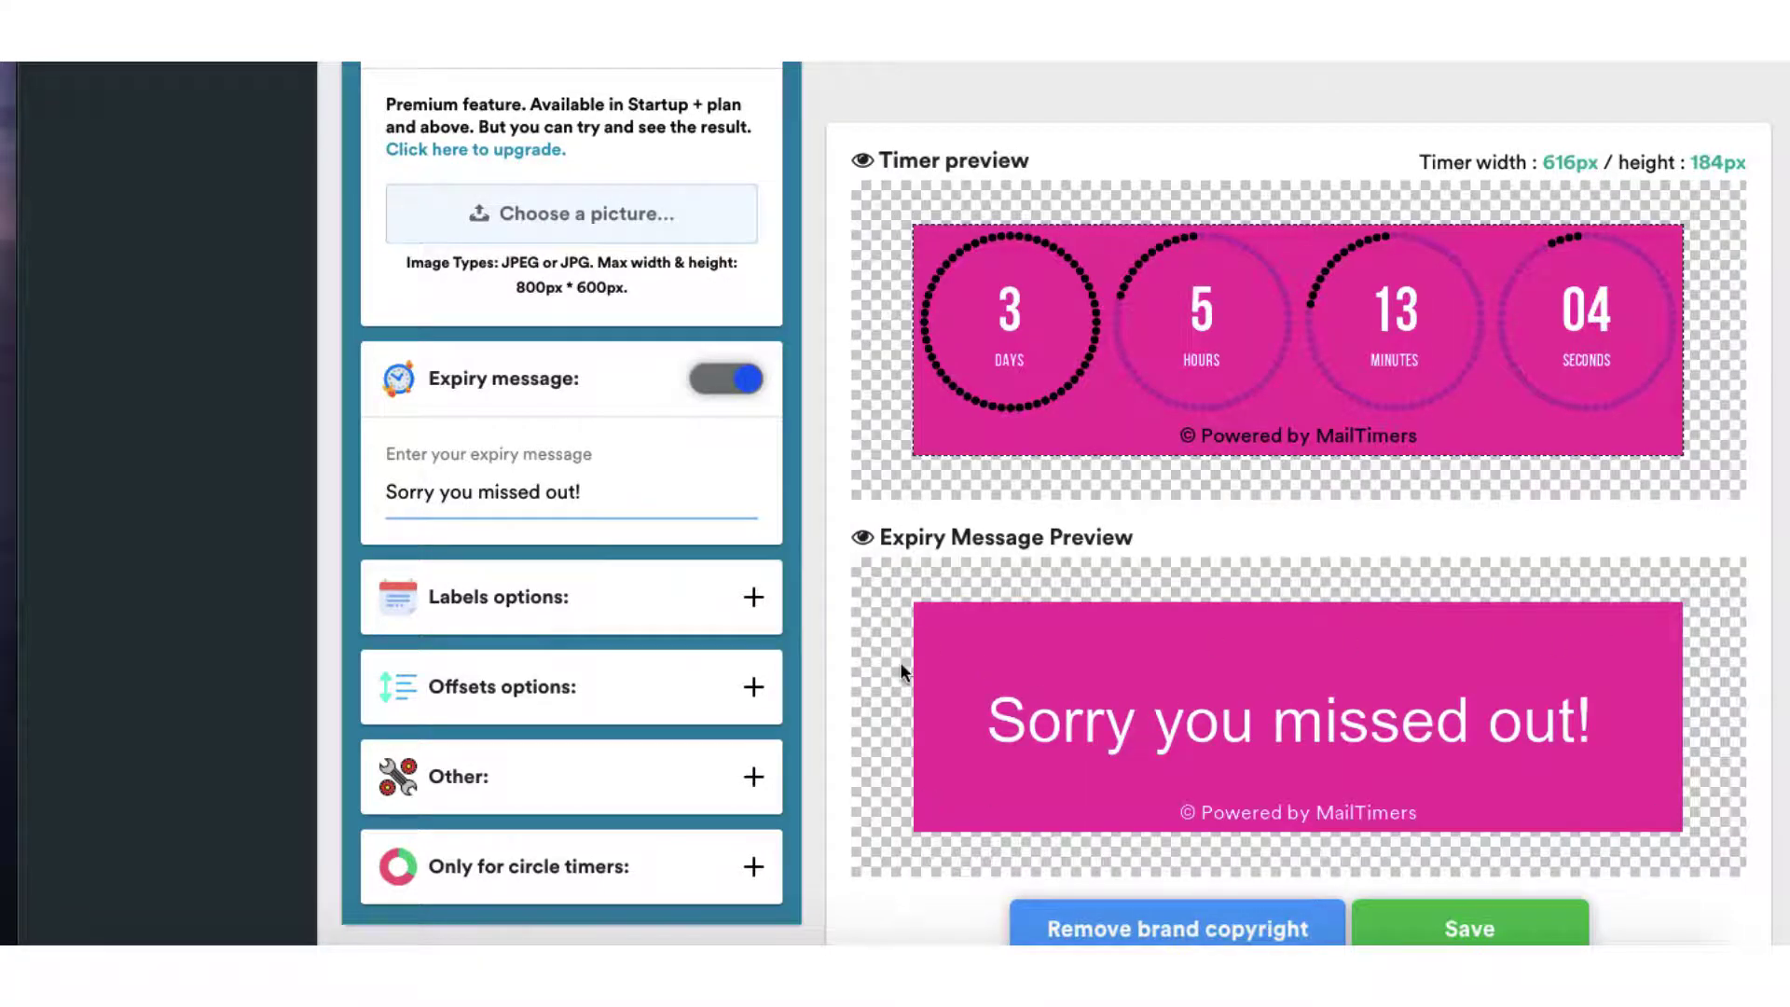
Step: Expand the Labels and Offsets options to review them
left_click(753, 597)
scroll(775, 528, "down", 3)
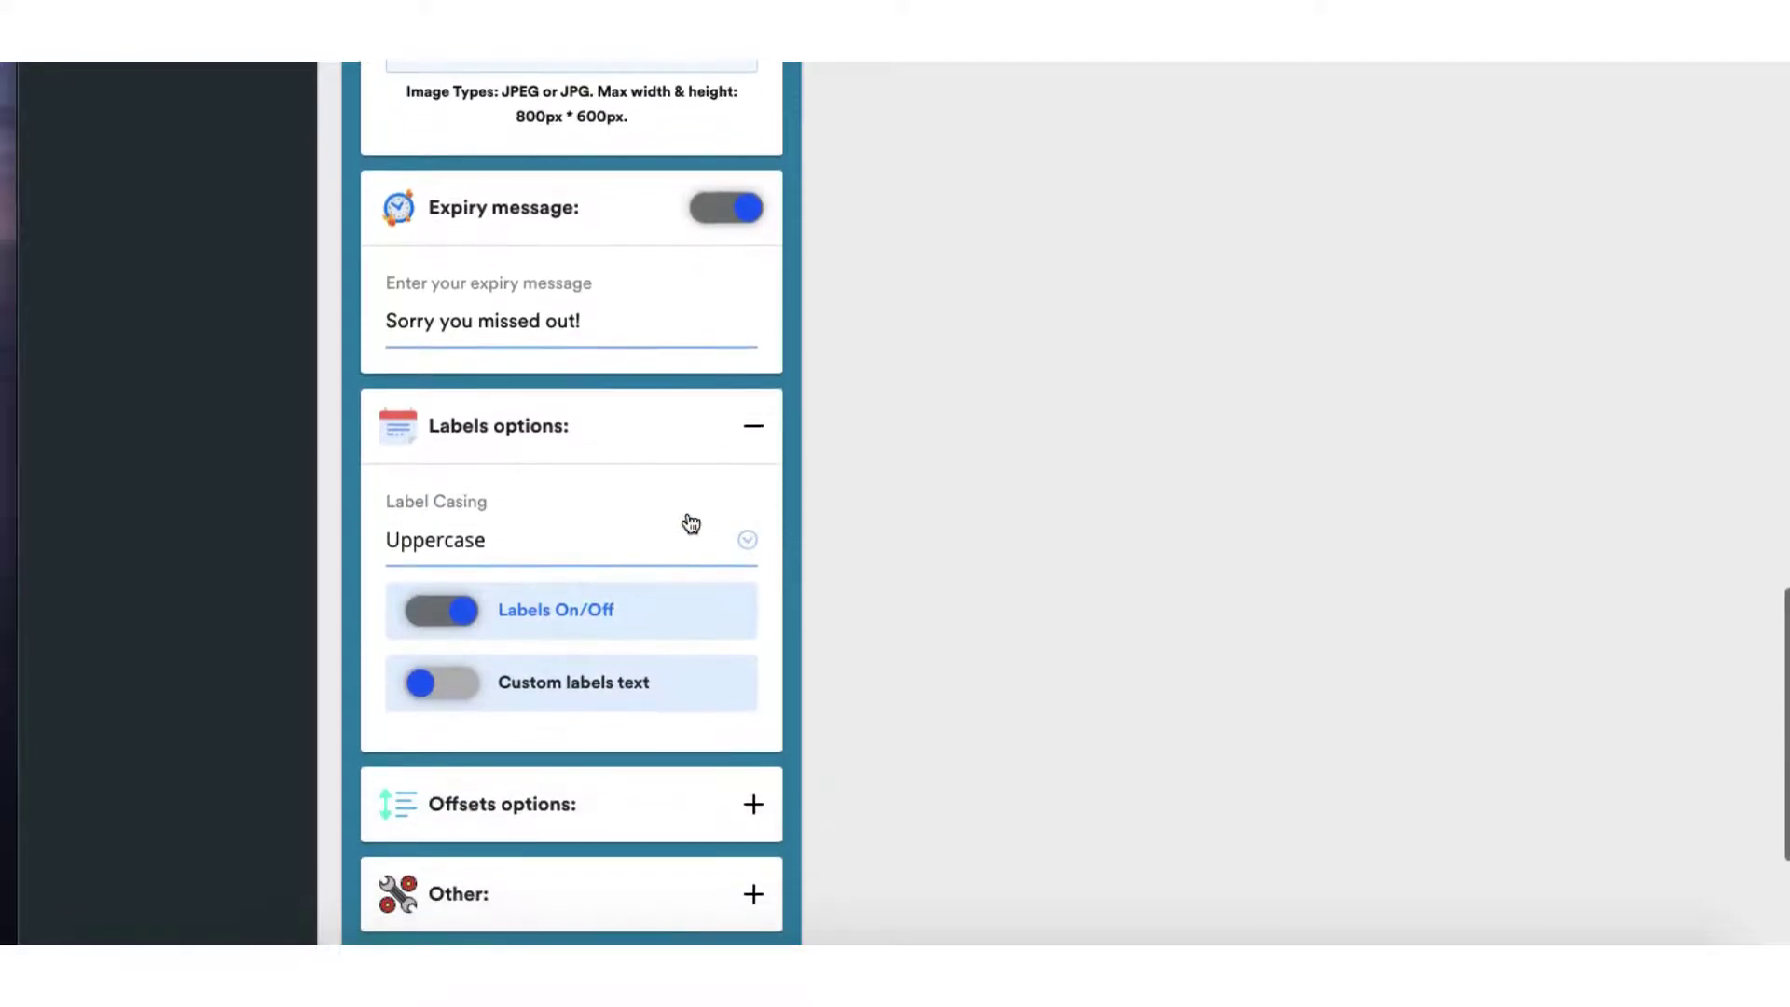
scroll(689, 520, "down", 3)
left_click(753, 529)
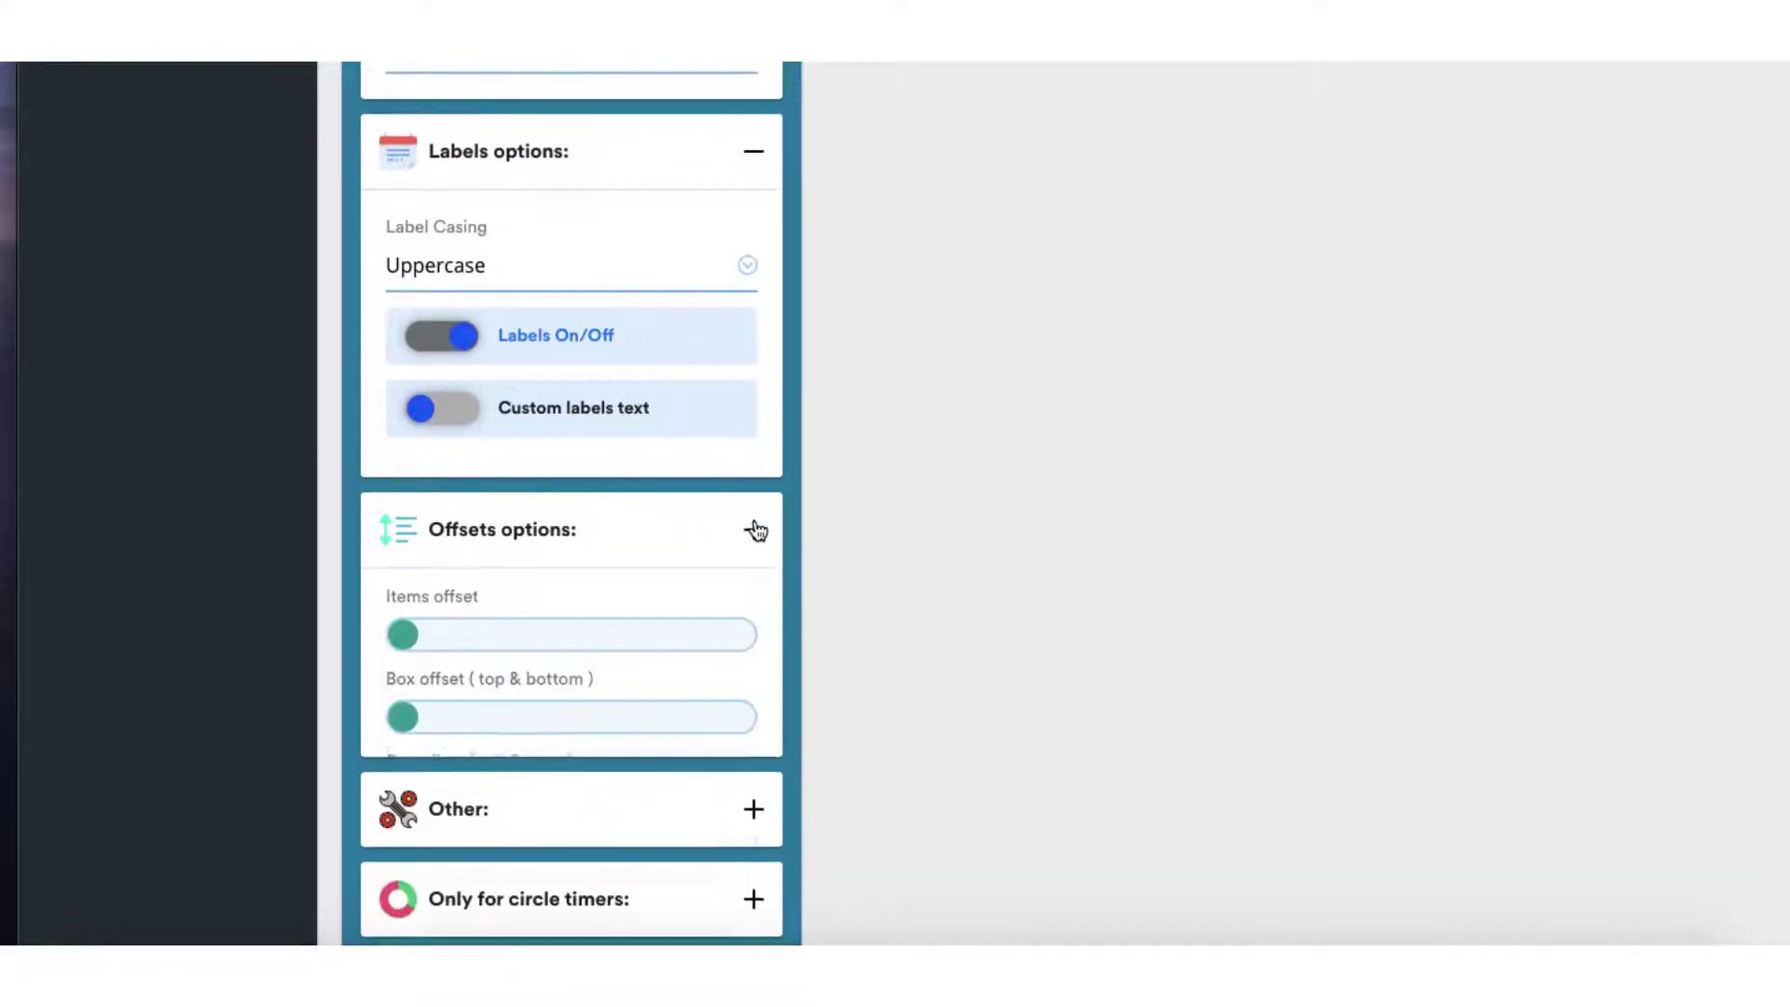
scroll(737, 592, "down", 3)
Step: Turn Advanced Settings off and save the 'Halloween deal' timer
scroll(643, 601, "up", 12)
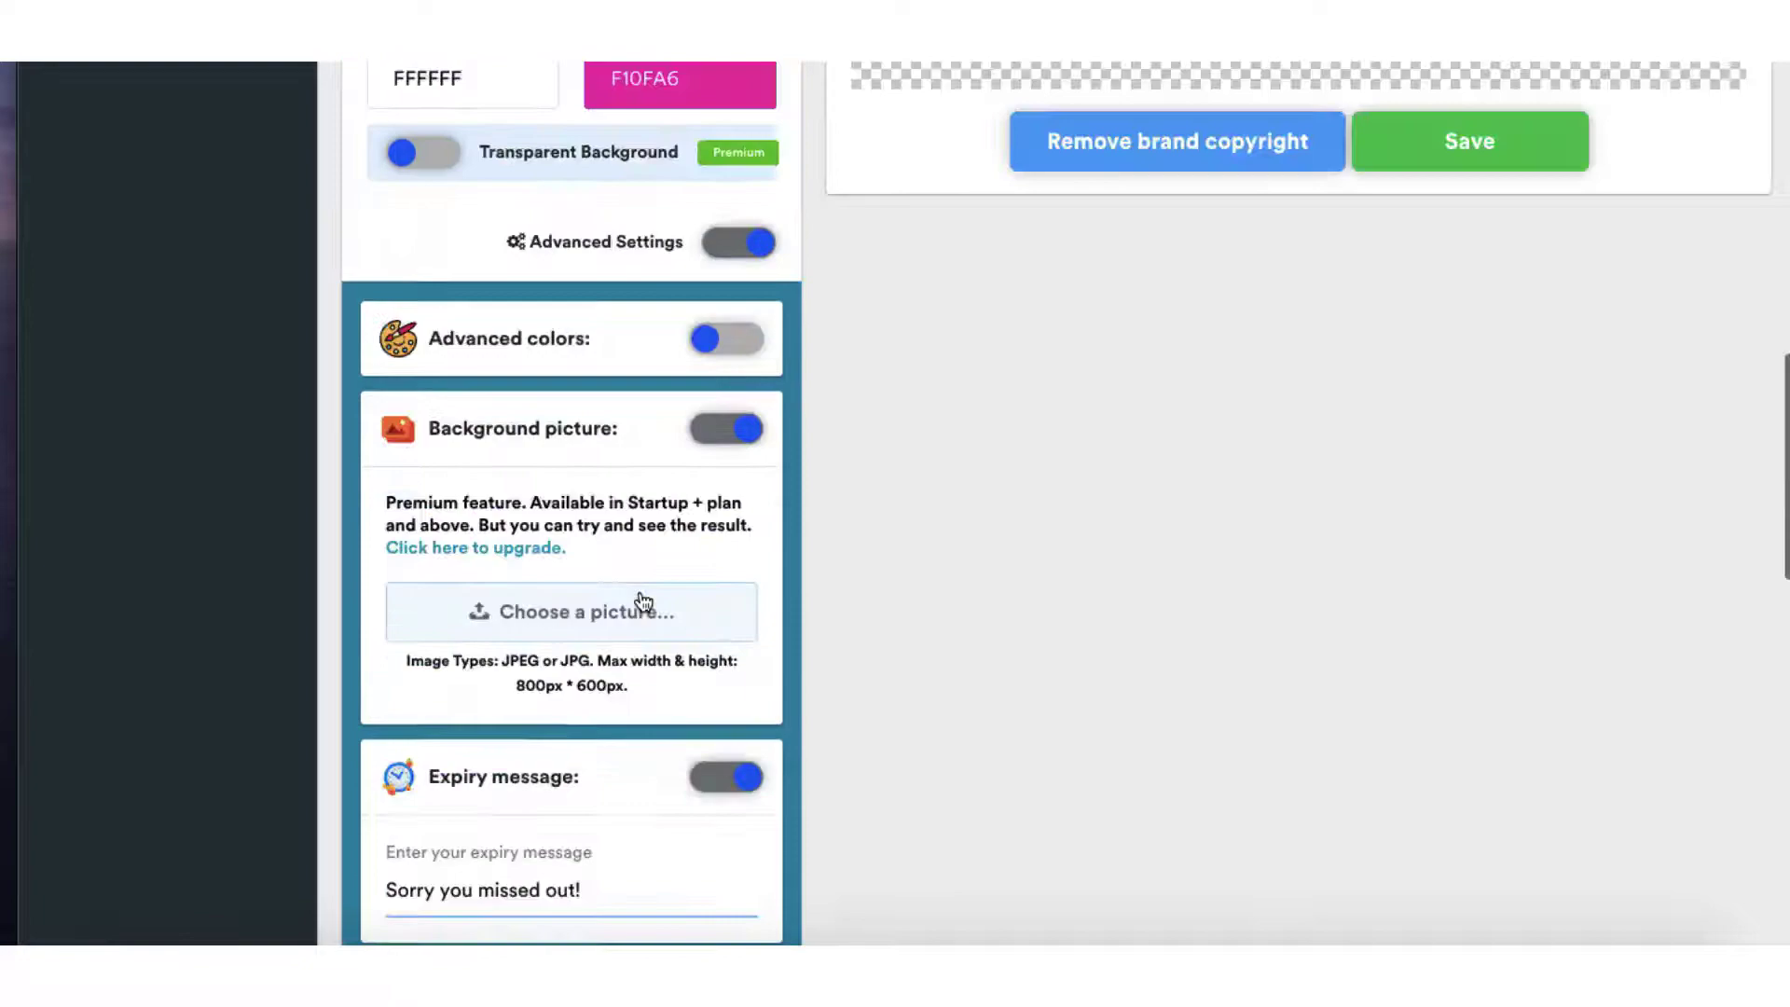
scroll(640, 590, "up", 10)
scroll(699, 606, "down", 2)
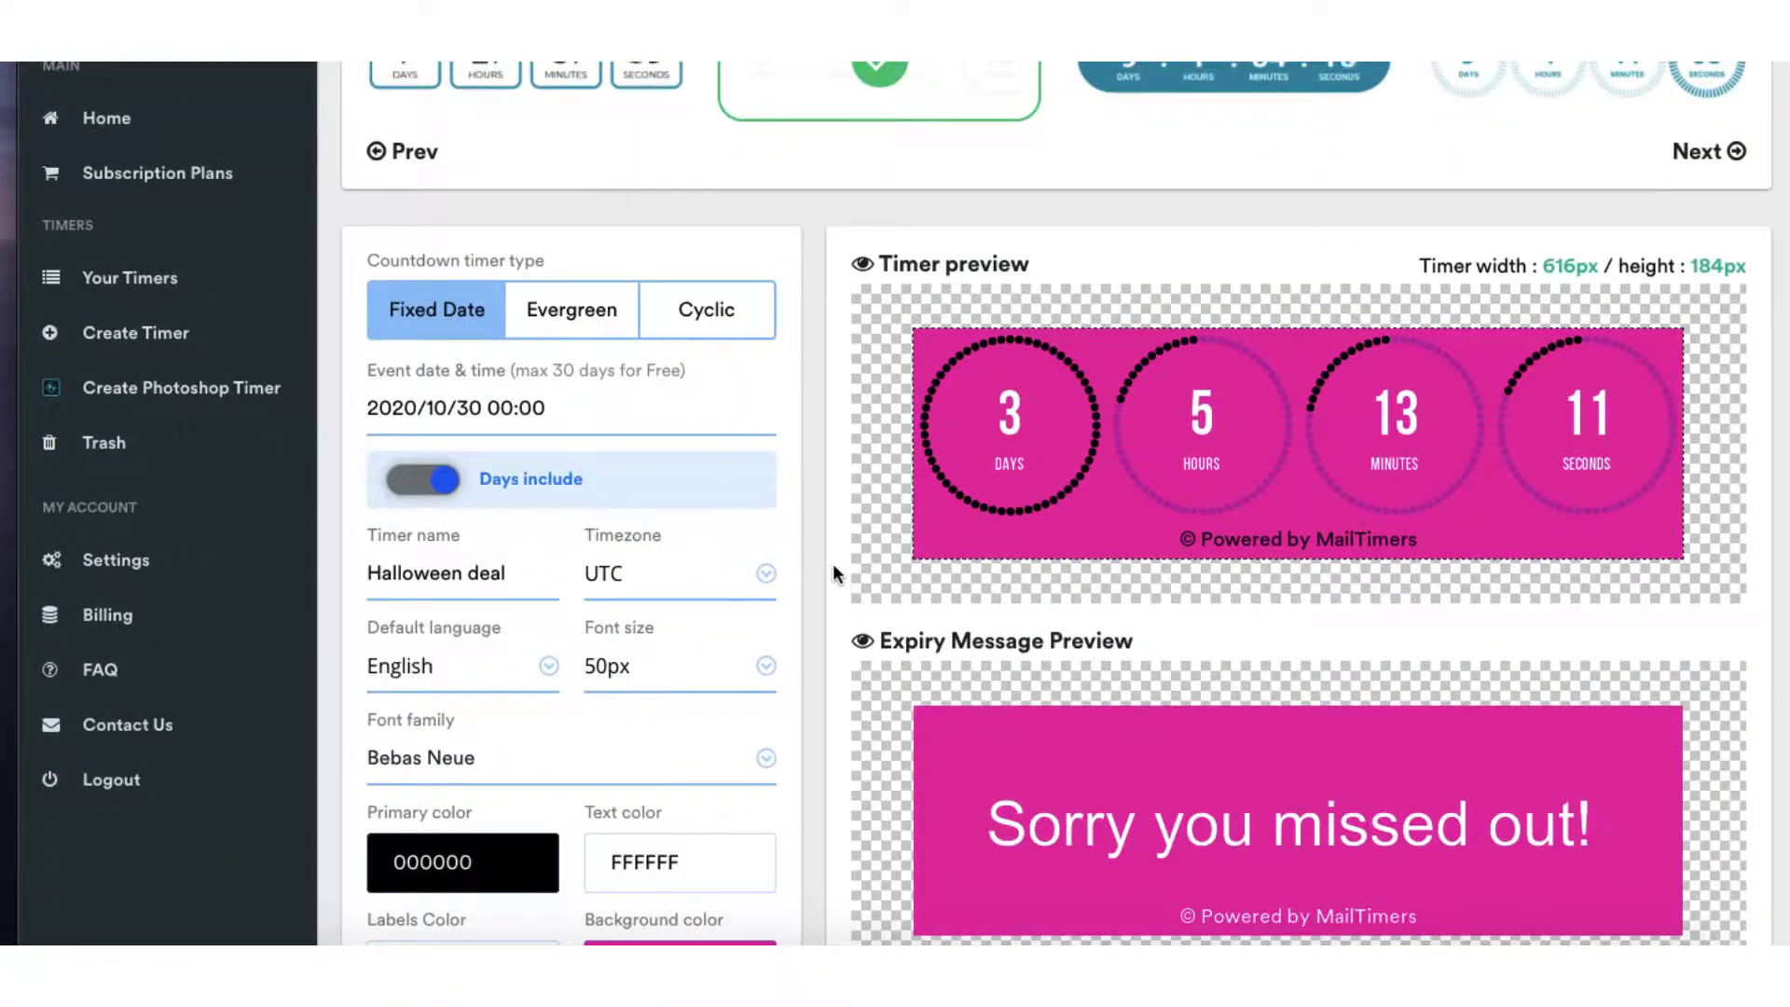
scroll(840, 652, "down", 4)
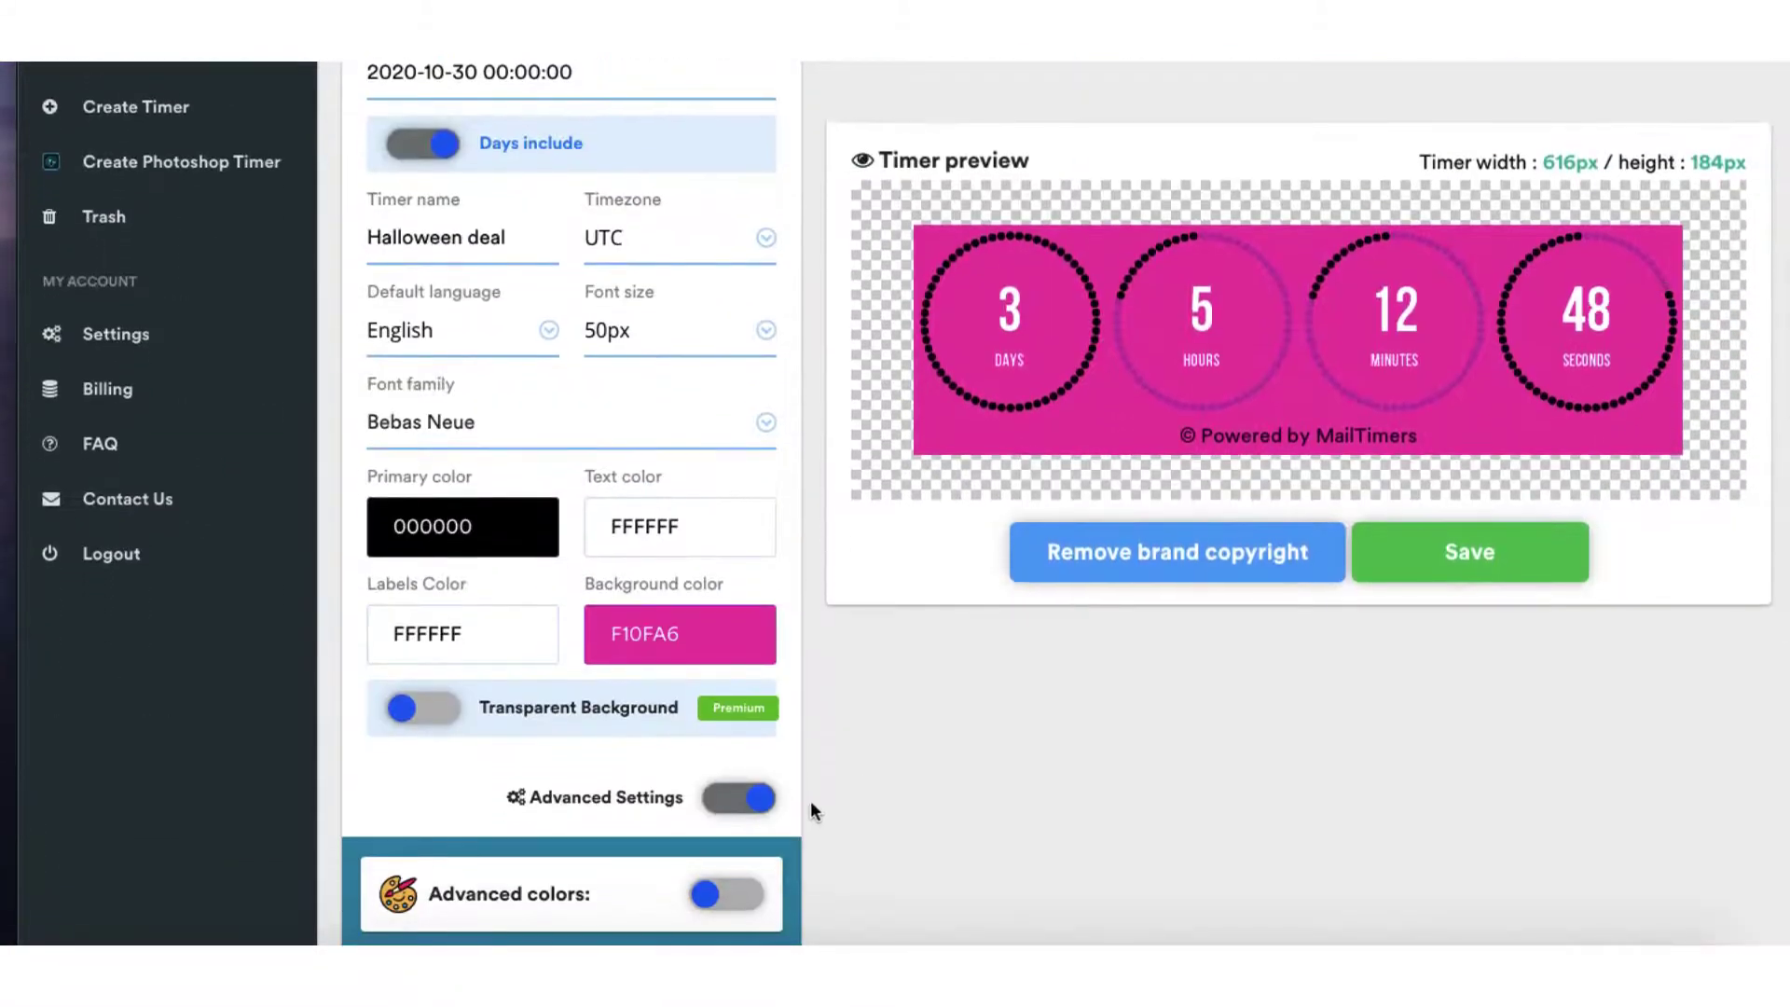
left_click(736, 800)
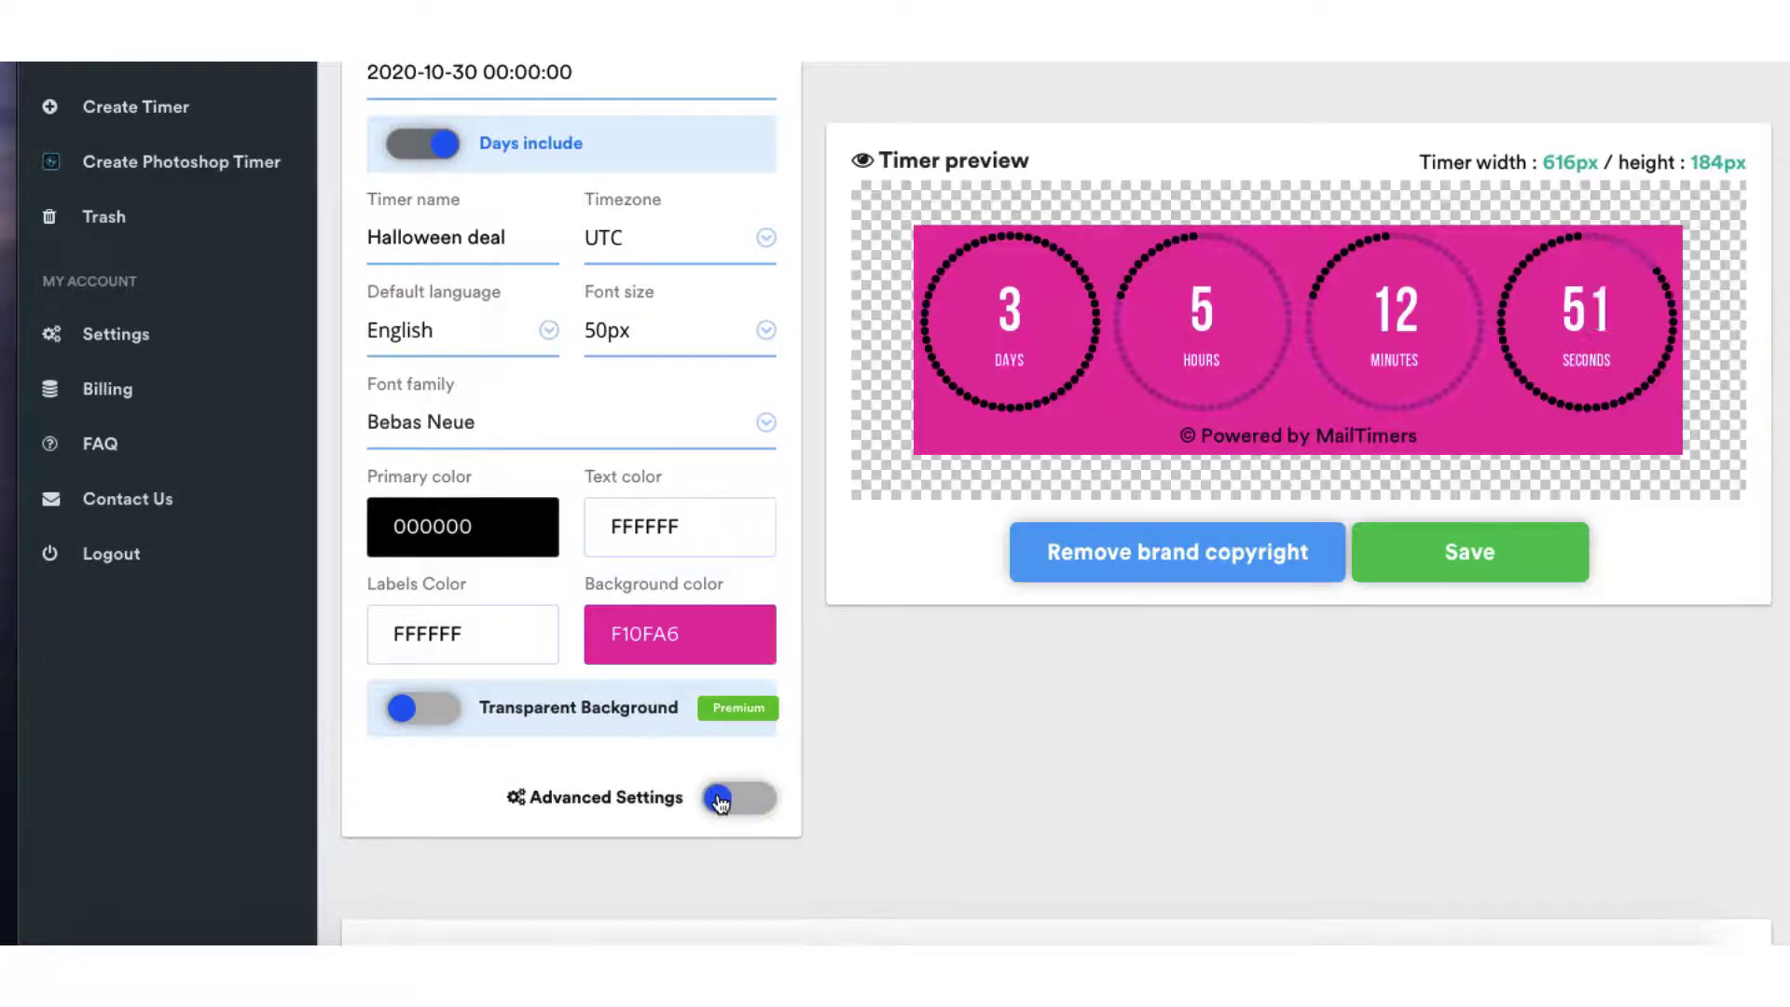
left_click(1463, 551)
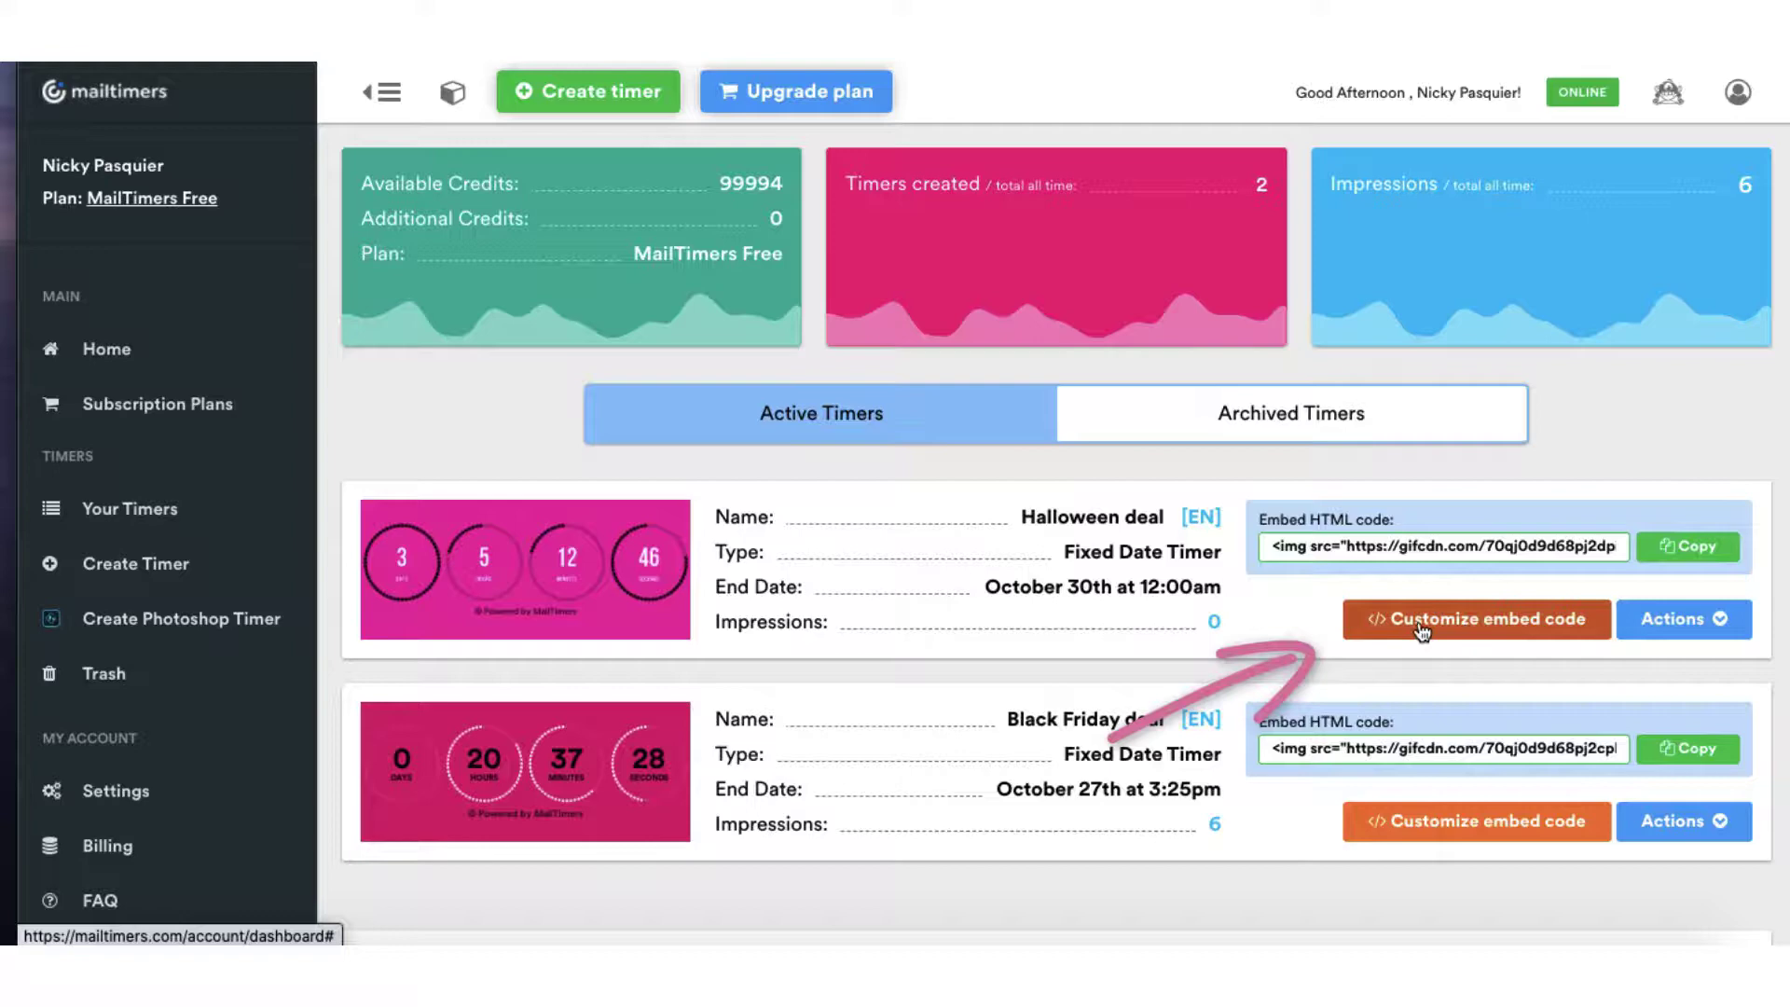
Step: Open the Customize embed code settings for the Halloween deal timer
left_click(1452, 620)
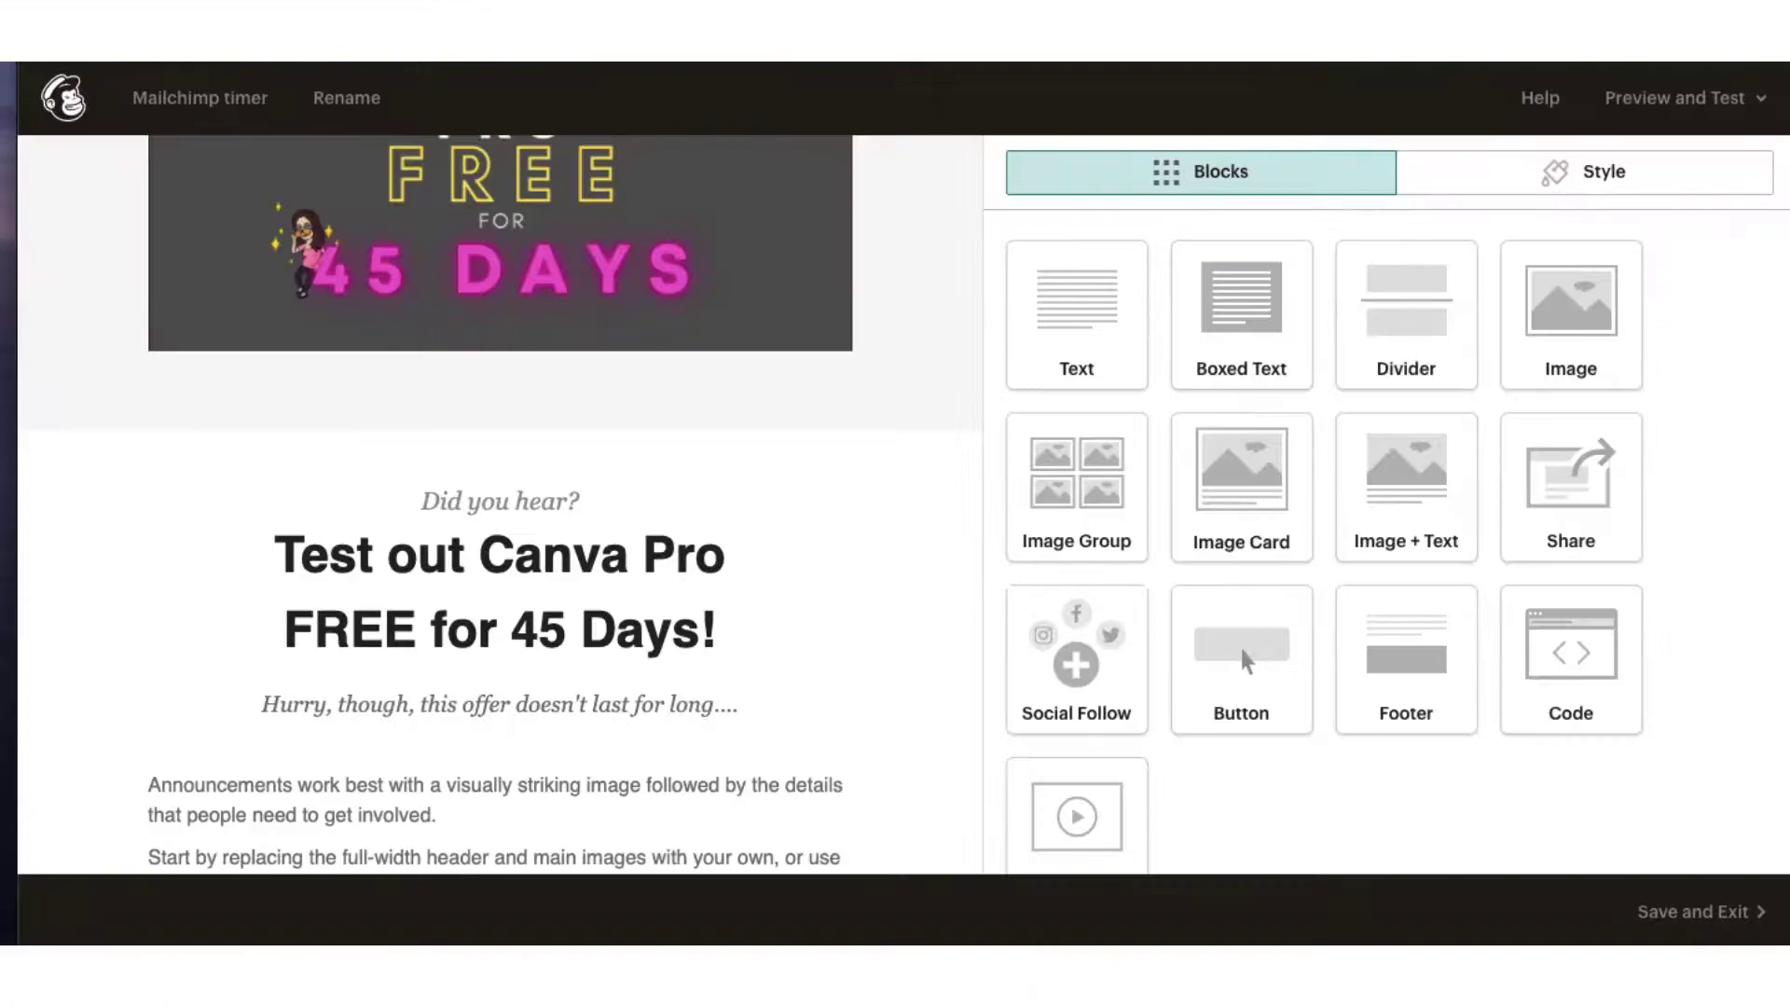
Step: Place a Code block below the intro text and replace its placeholder HTML with the Halloween timer embed code
scroll(1502, 619, "down", 1)
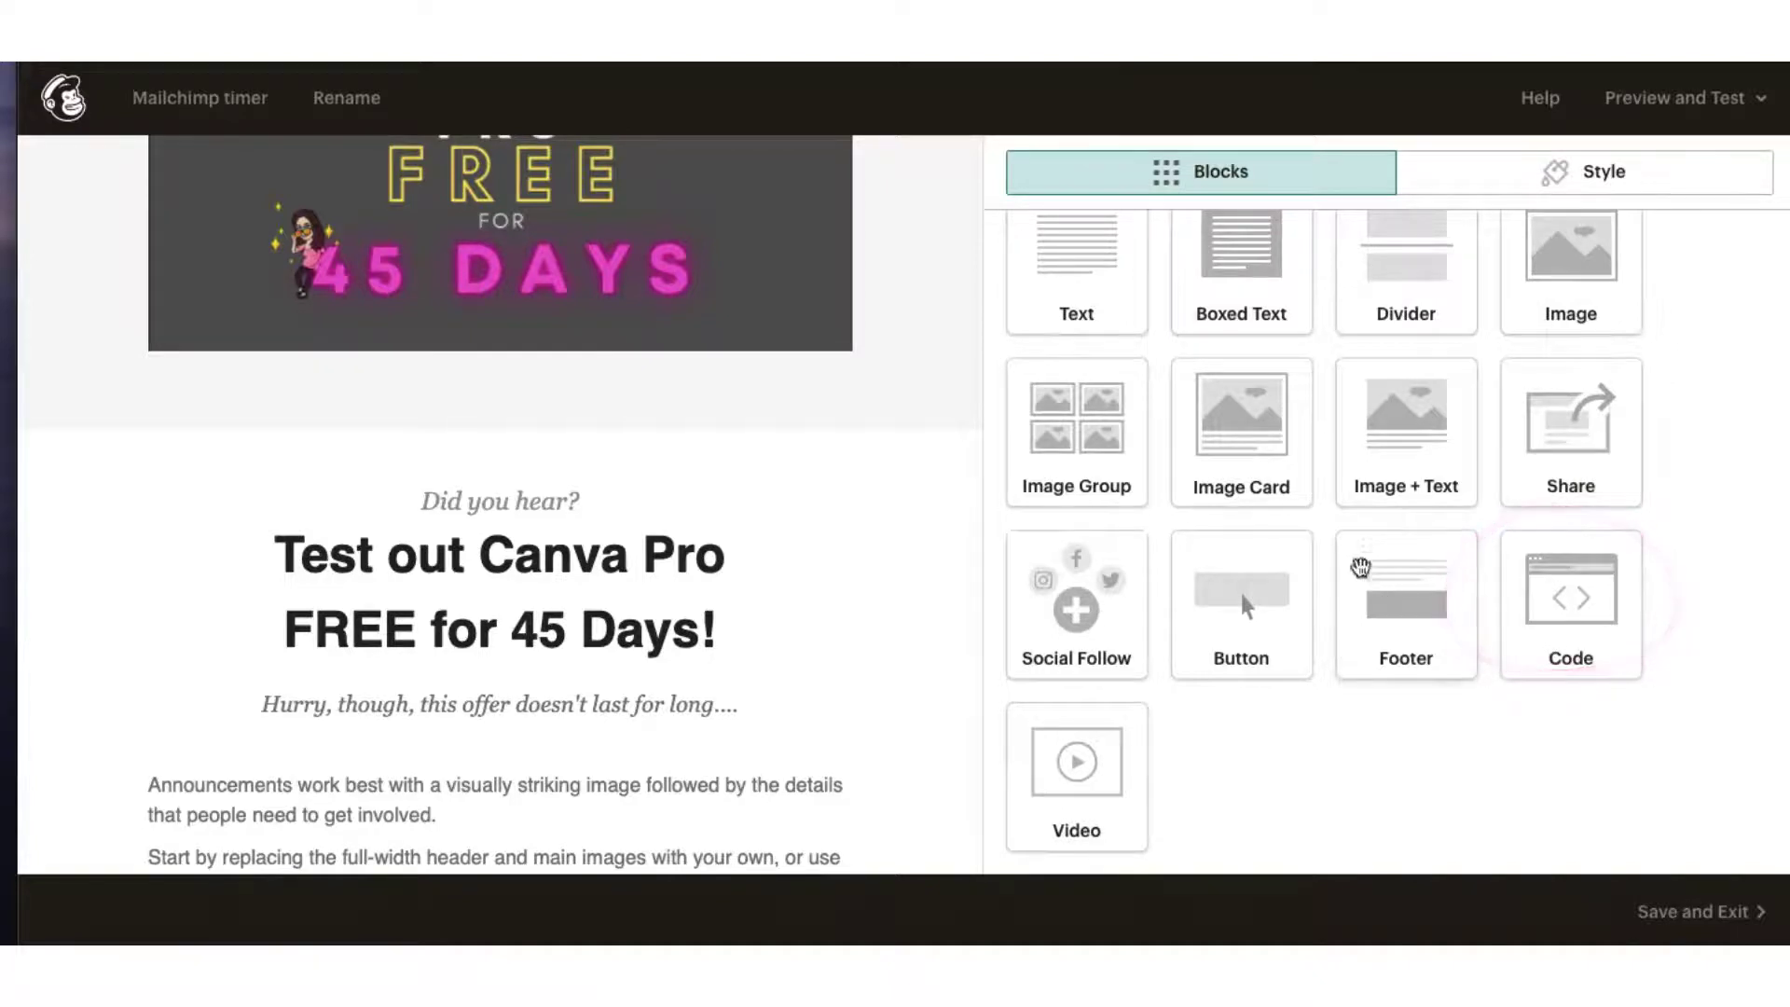
scroll(1561, 615, "down", 3)
left_click_drag(1561, 615, 585, 729)
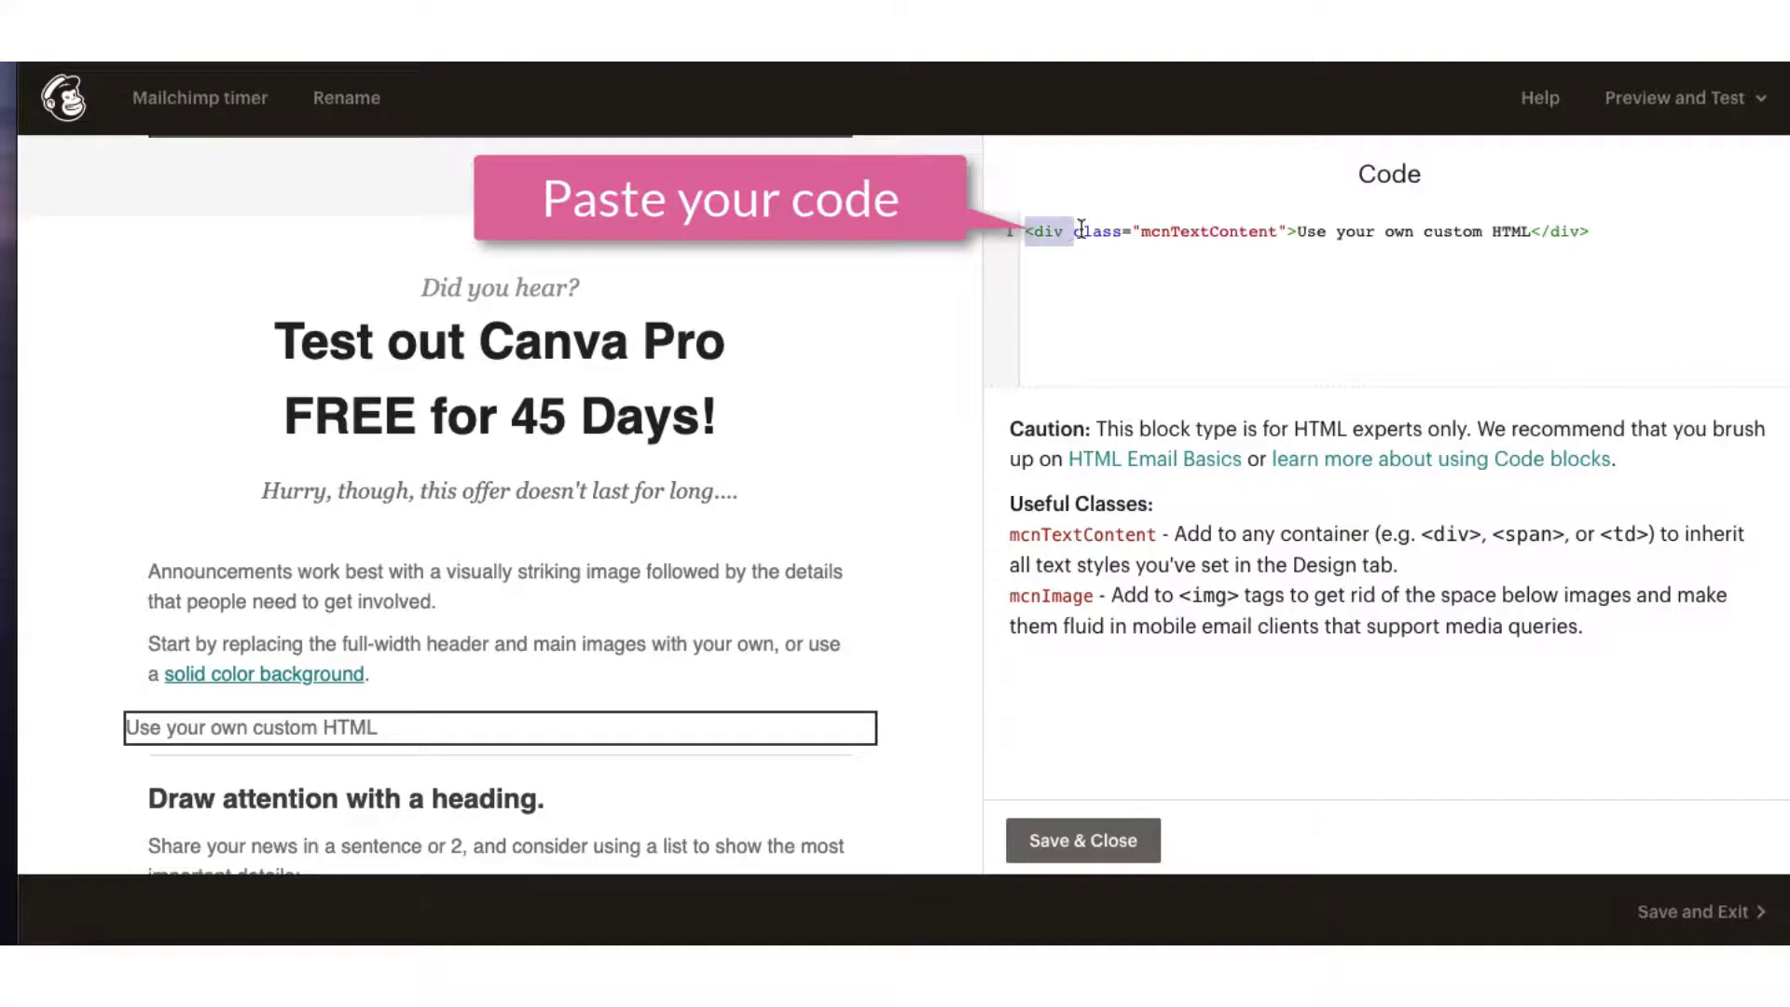
left_click_drag(1115, 220, 1595, 230)
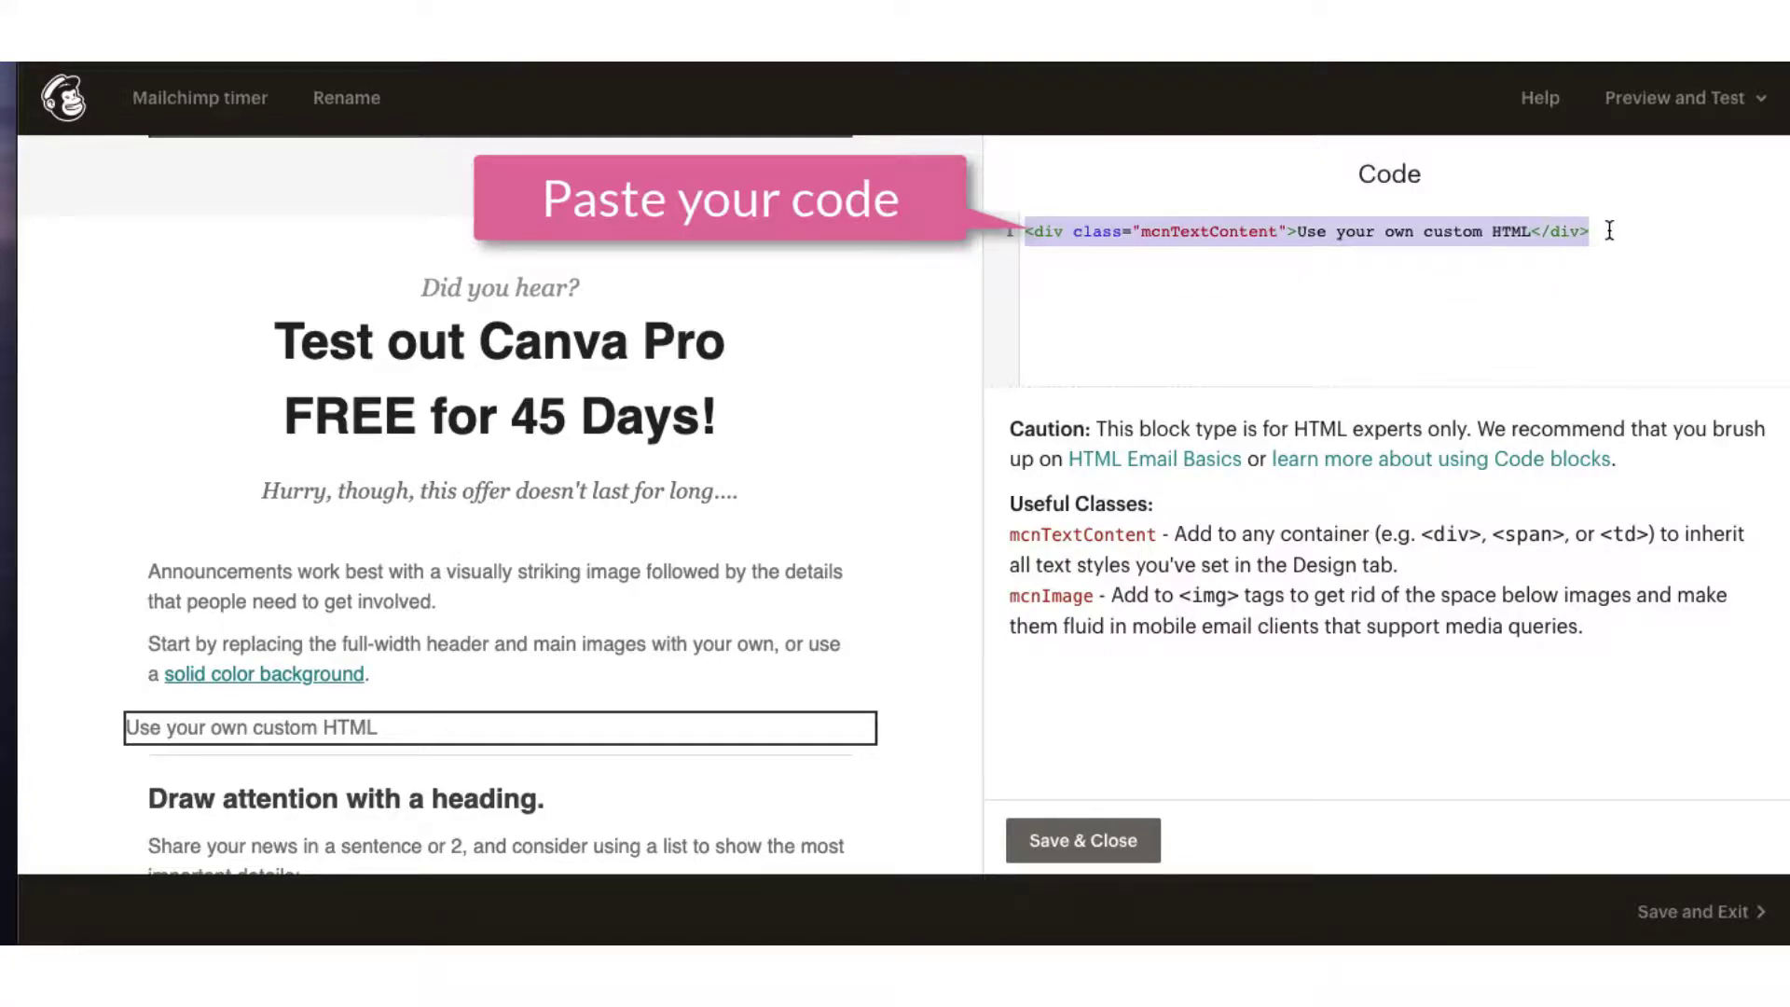
type("<div style=\"text-align: center;\"><img src=\"https://gifcdn.com/70qj0d9d68pj2dpi.gif\" style=\"display:inline-block;width:100%;max-width:616px\" alt=\"mailtimers.com\"></div>")
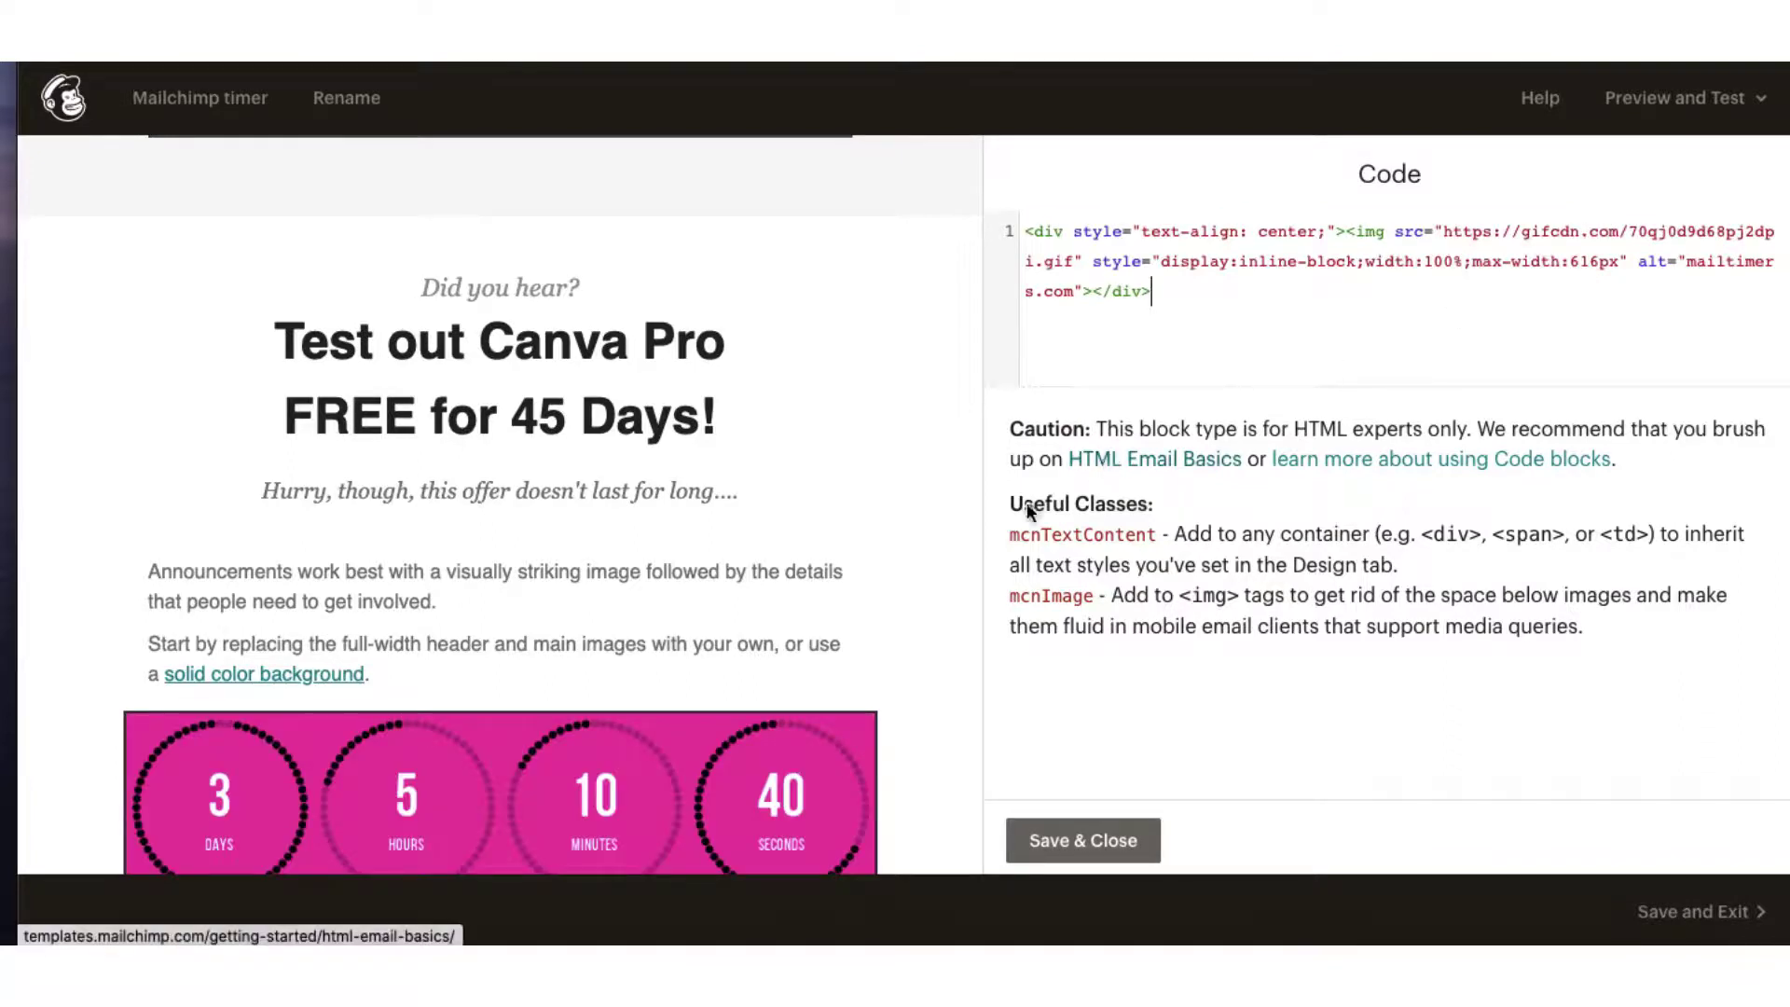
scroll(936, 526, "down", 3)
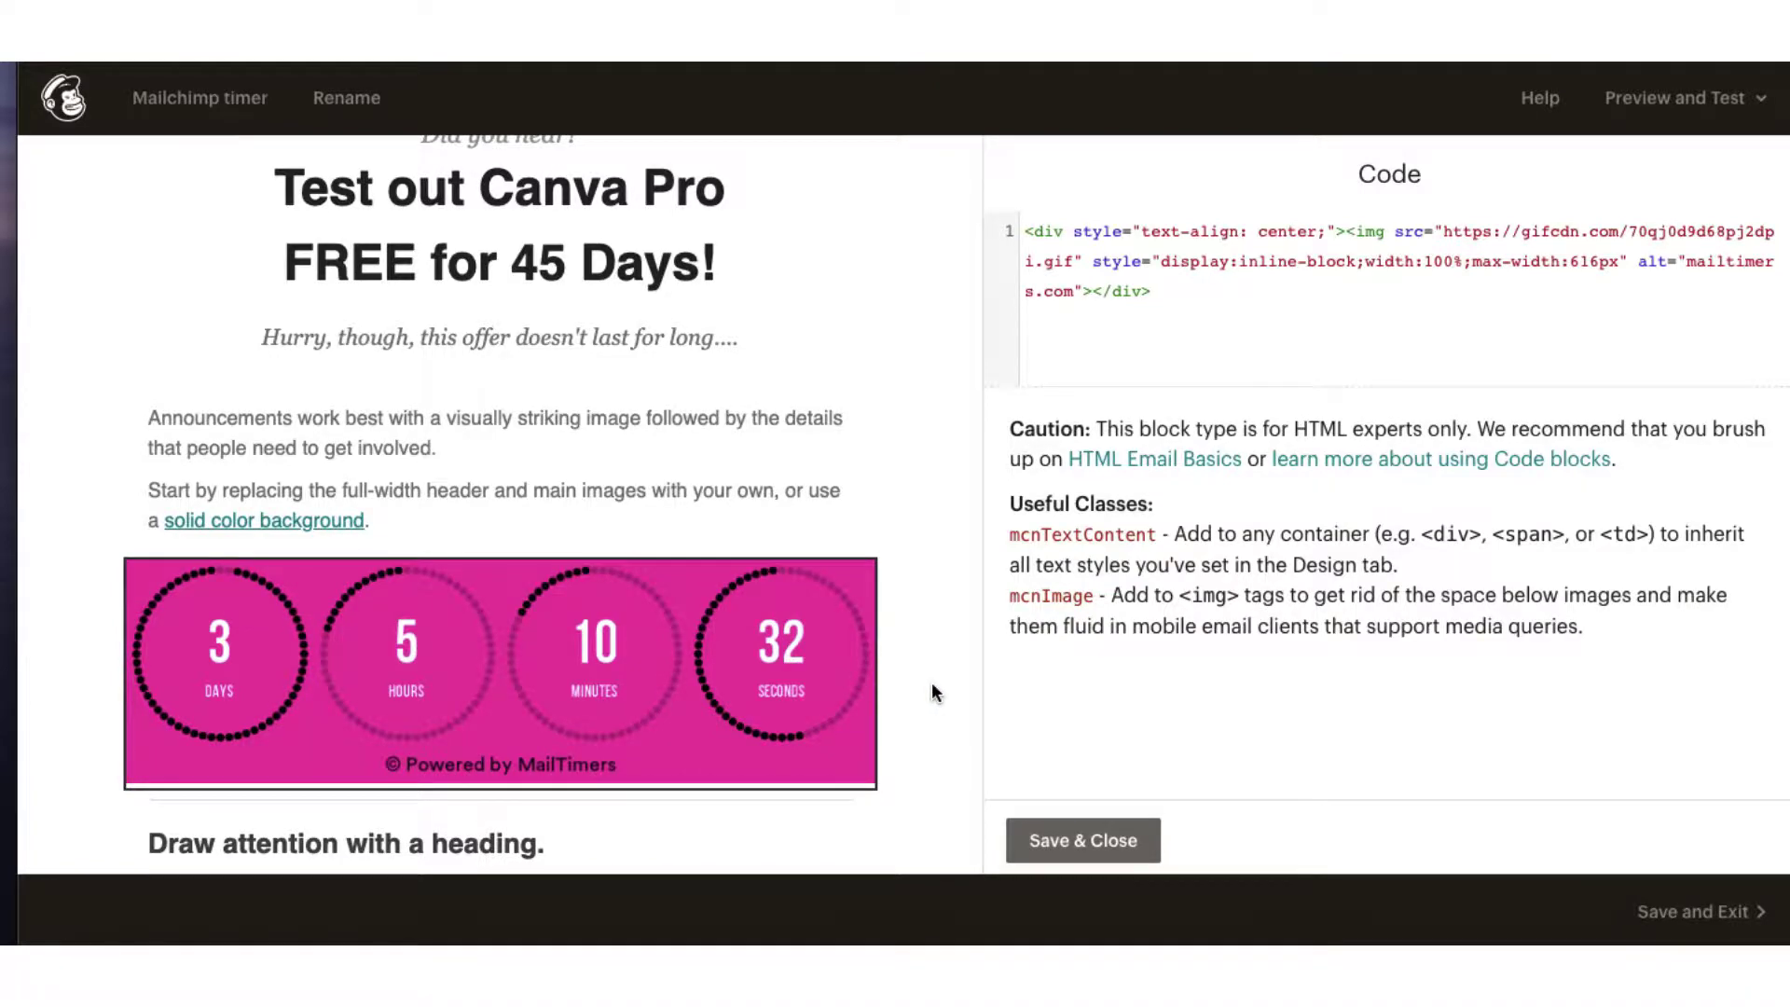
left_click(1077, 842)
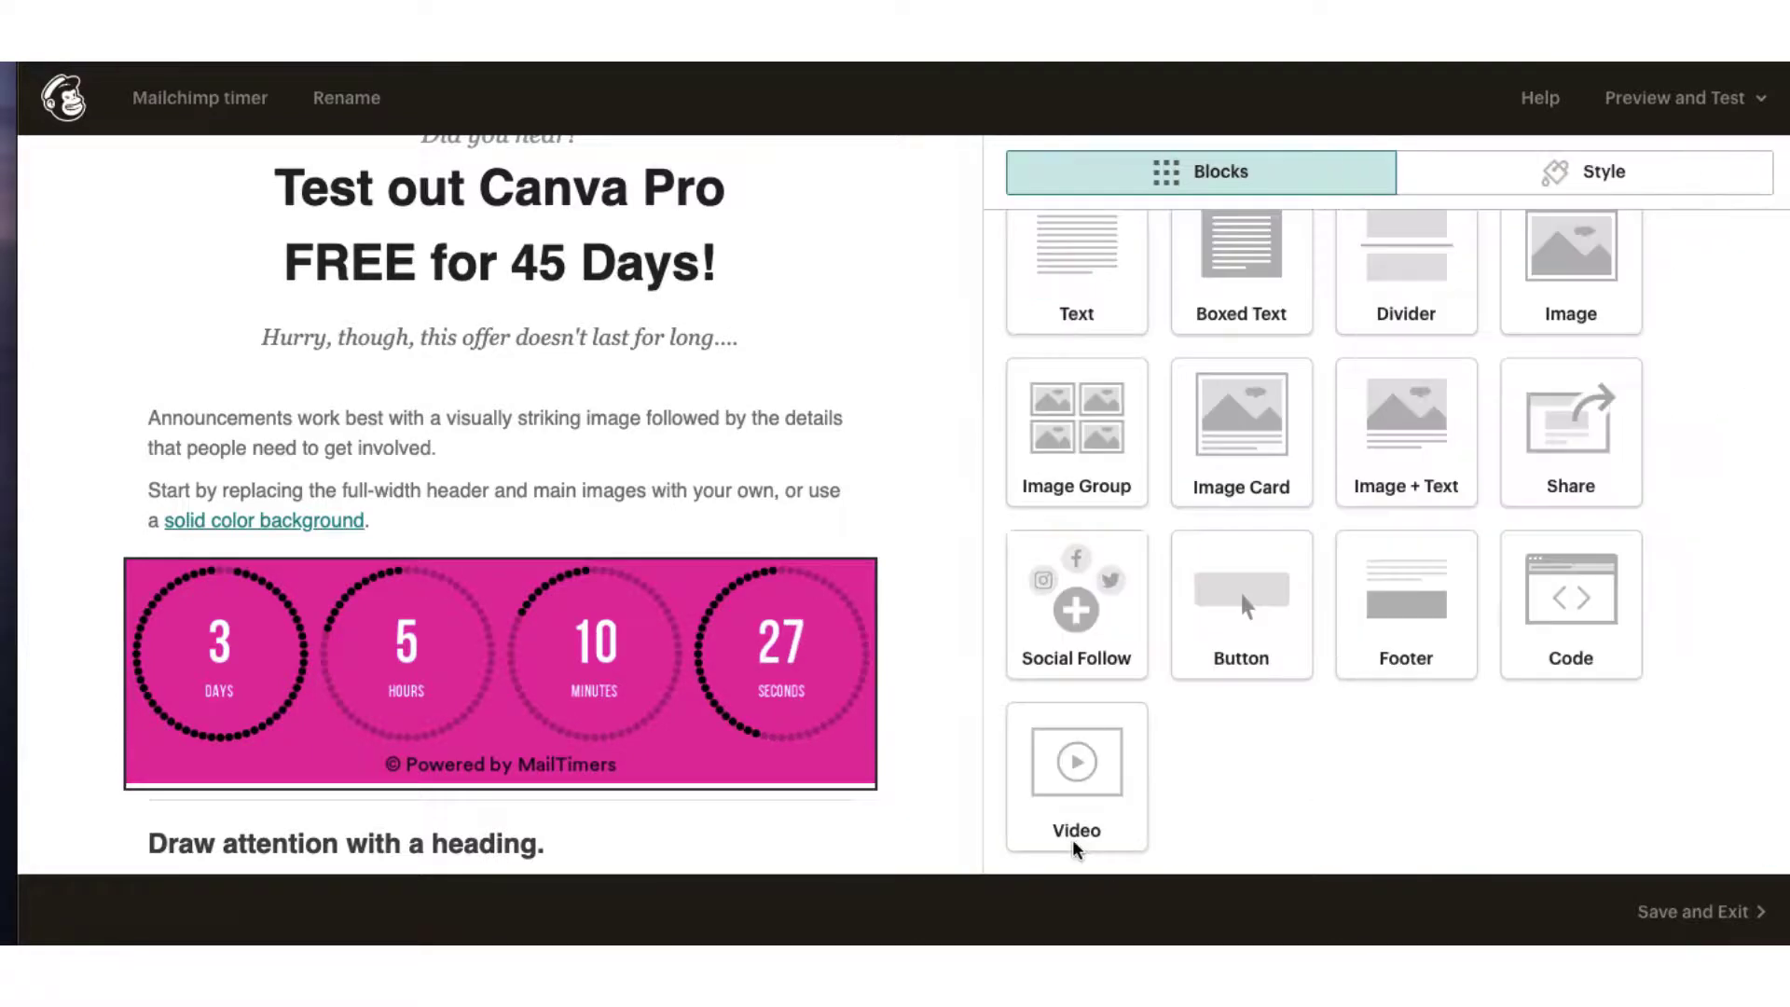
scroll(967, 780, "down", 2)
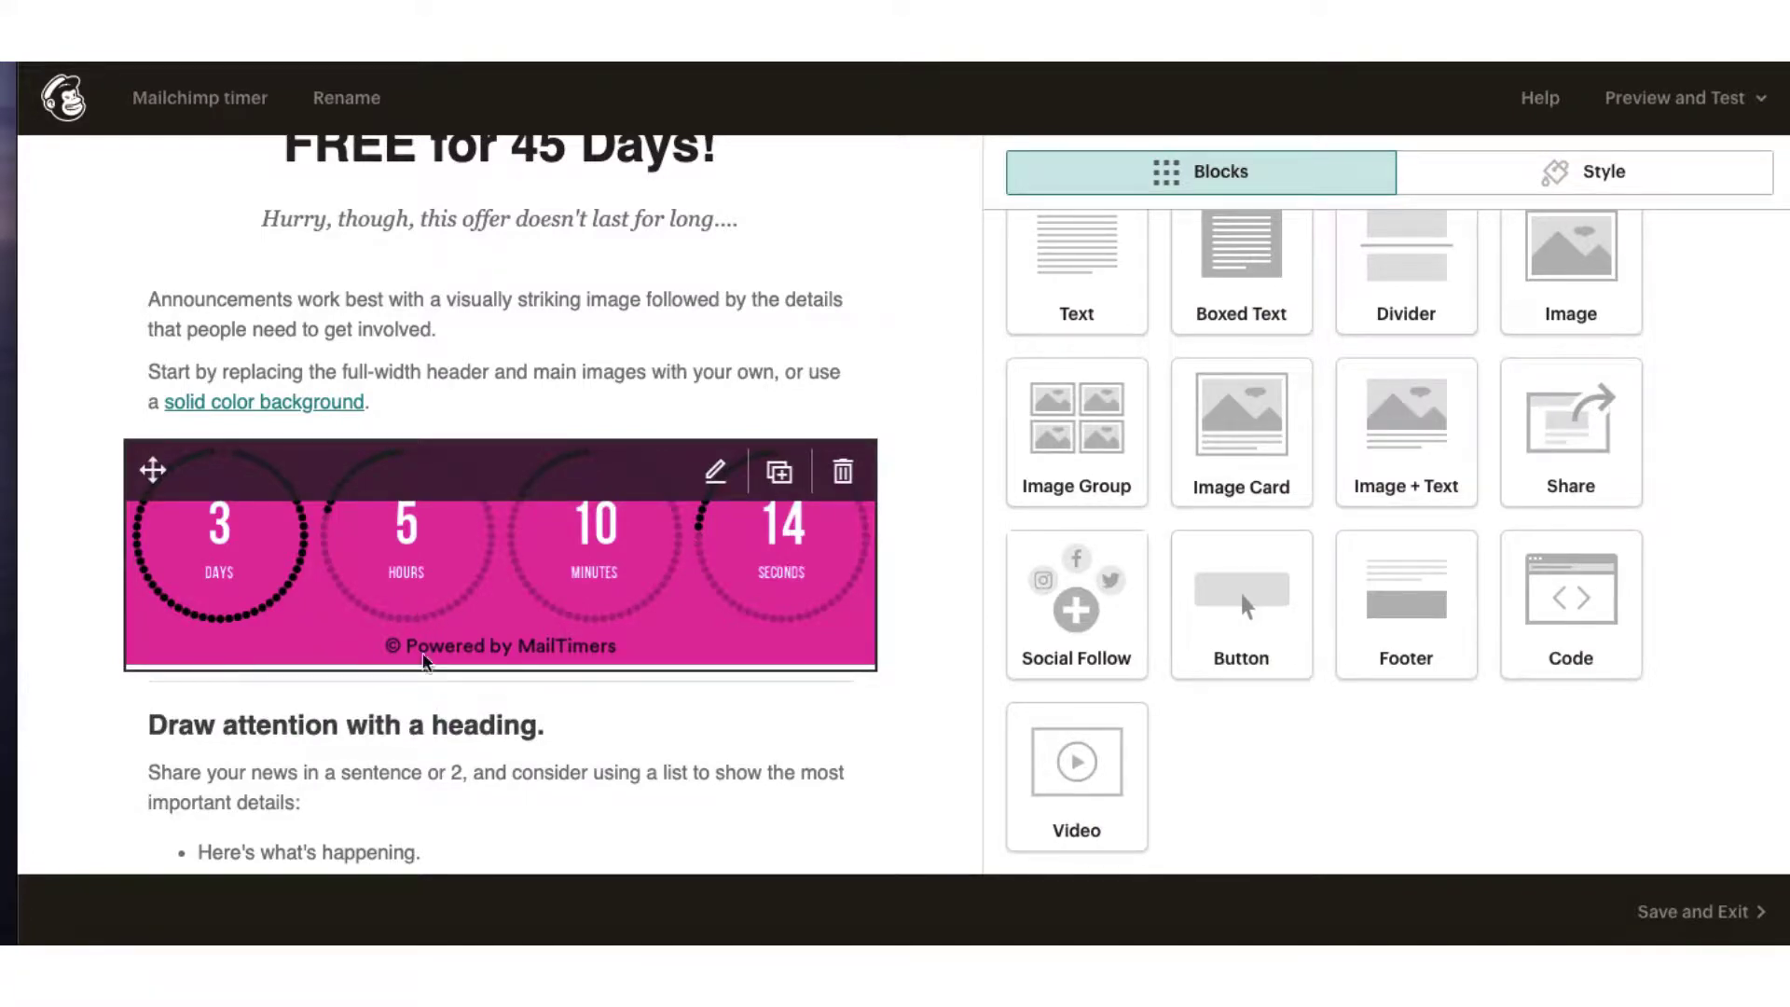
scroll(951, 252, "up", 3)
scroll(951, 252, "down", 1)
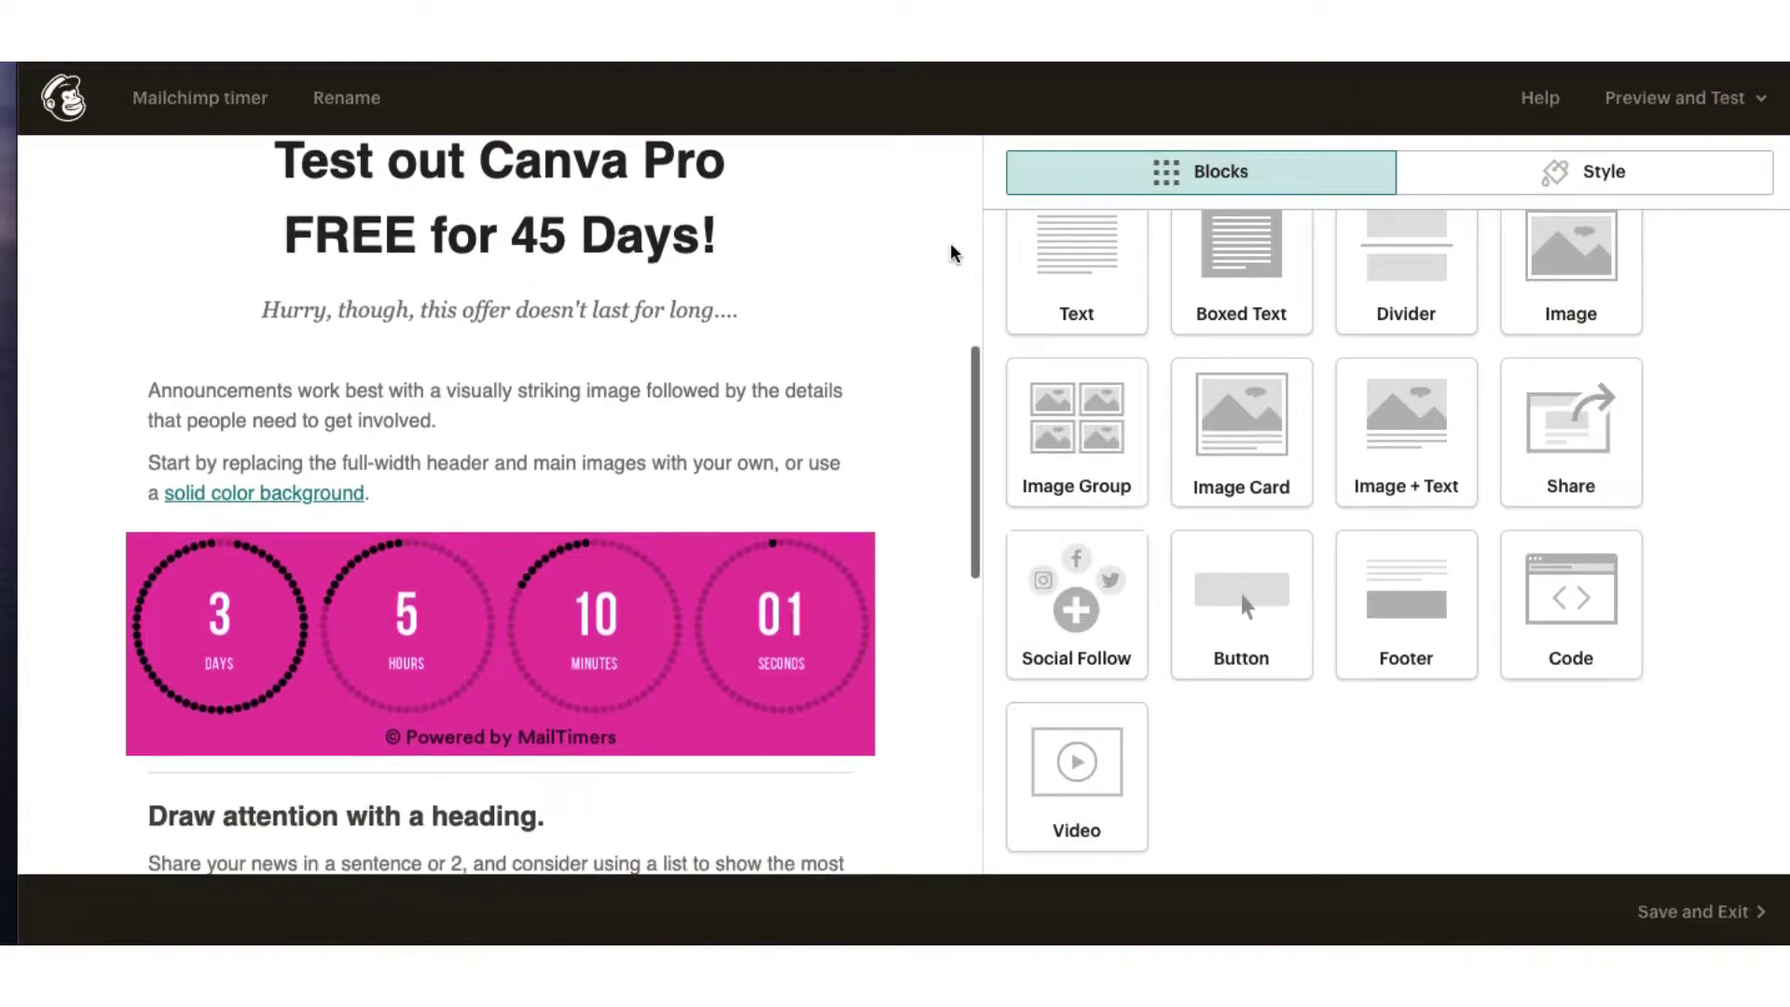